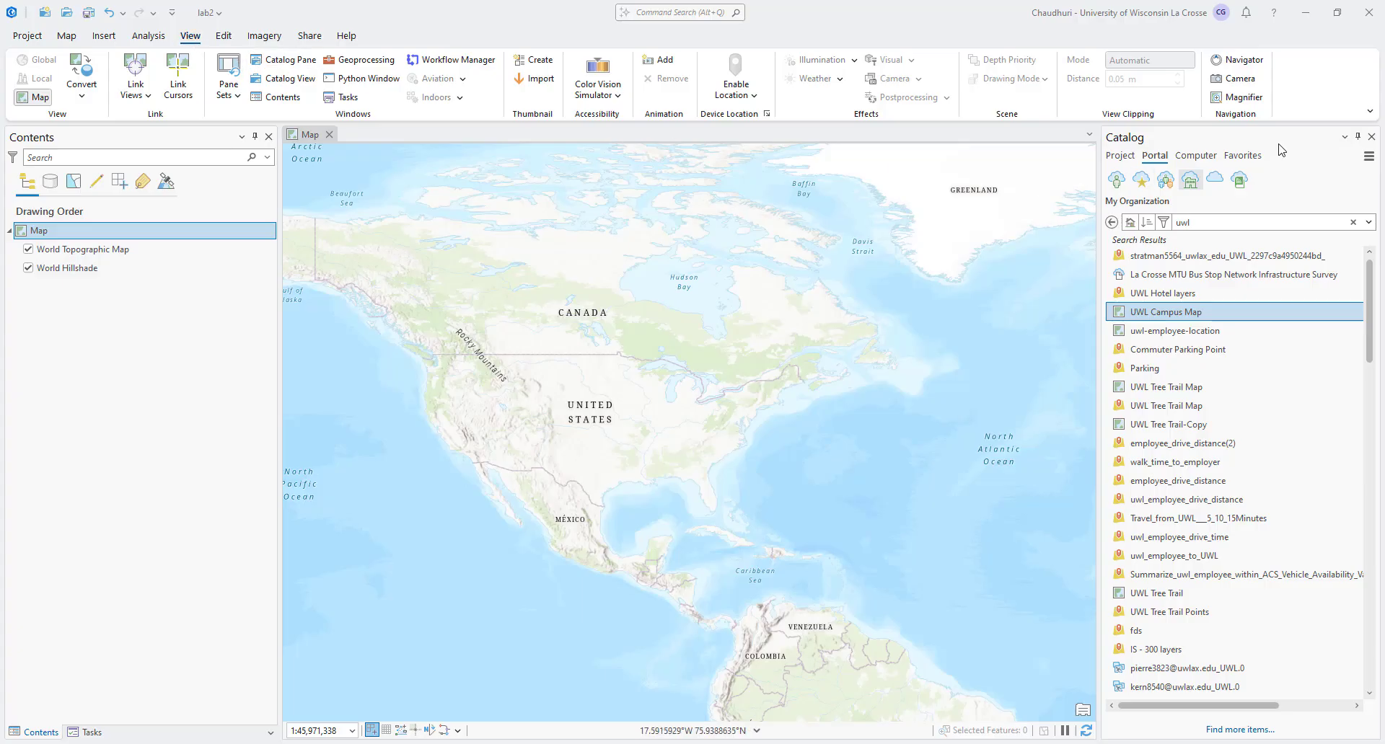
Browse the project's contents in the catalog and expand the lab2 folder under Folders.
left_click(1126, 158)
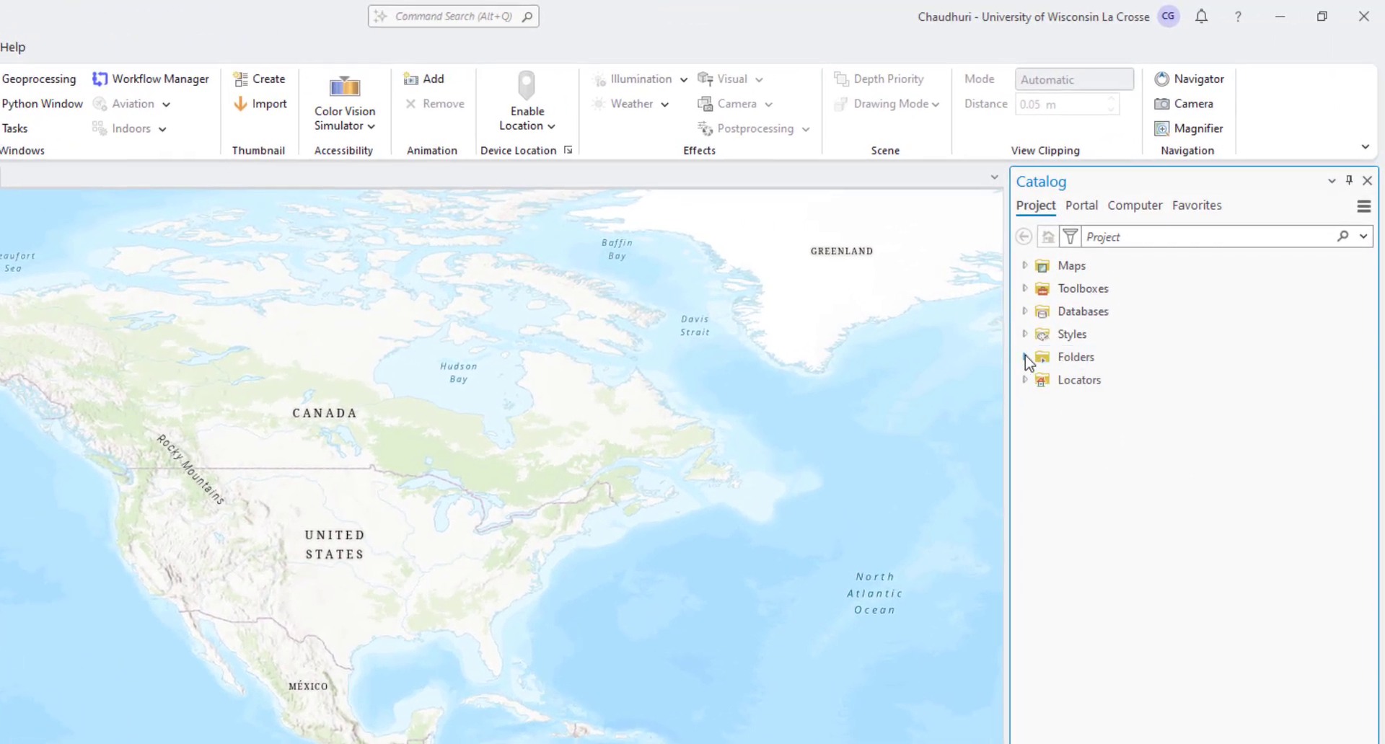
left_click(1024, 357)
left_click(1039, 379)
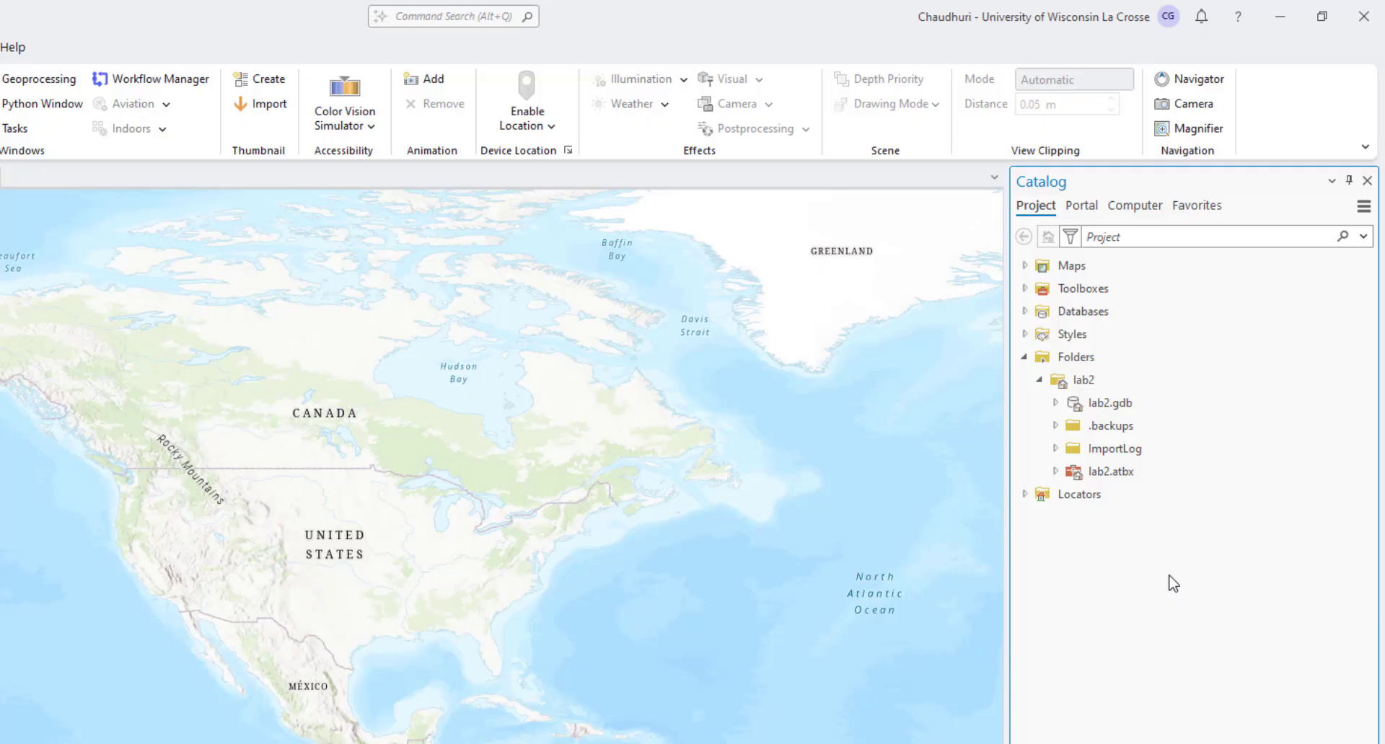
Browse the portal items stored in My Content and those shared through My Groups.
left_click(1080, 208)
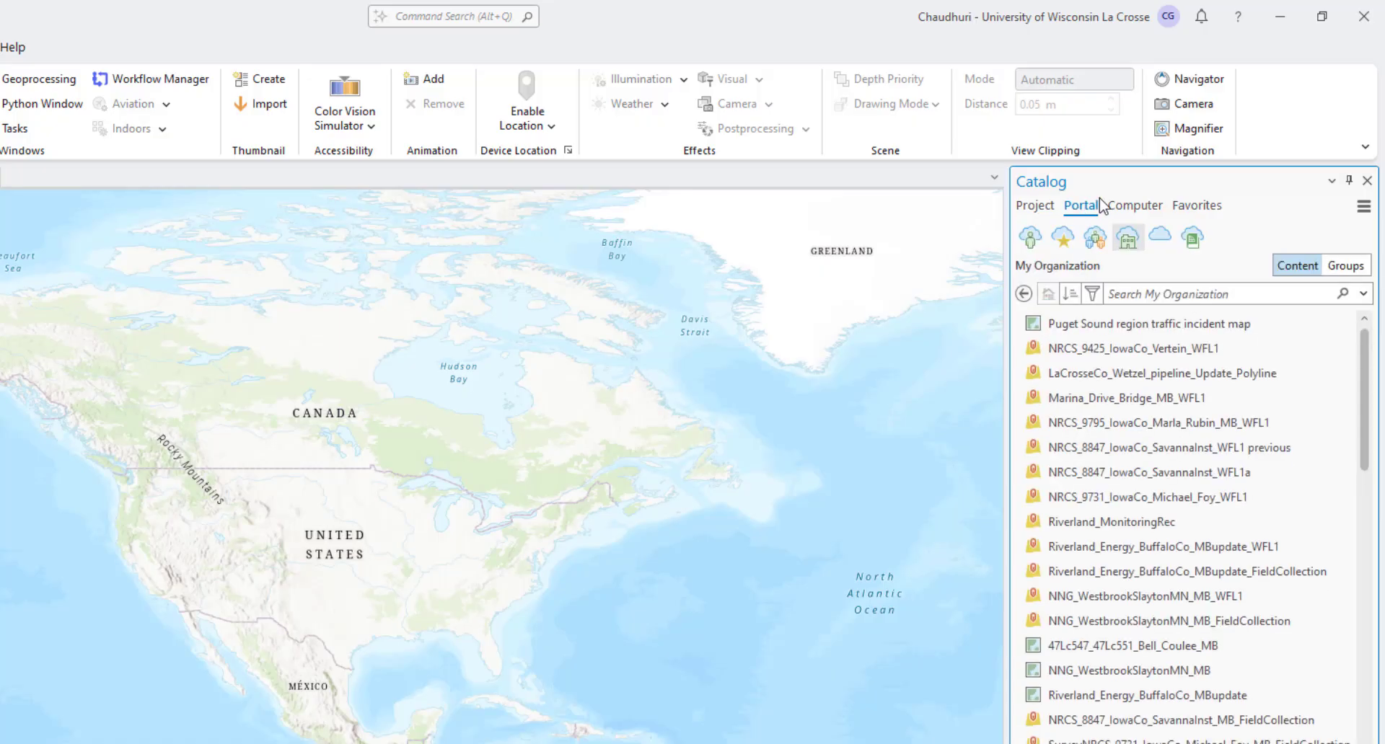
left_click(1034, 241)
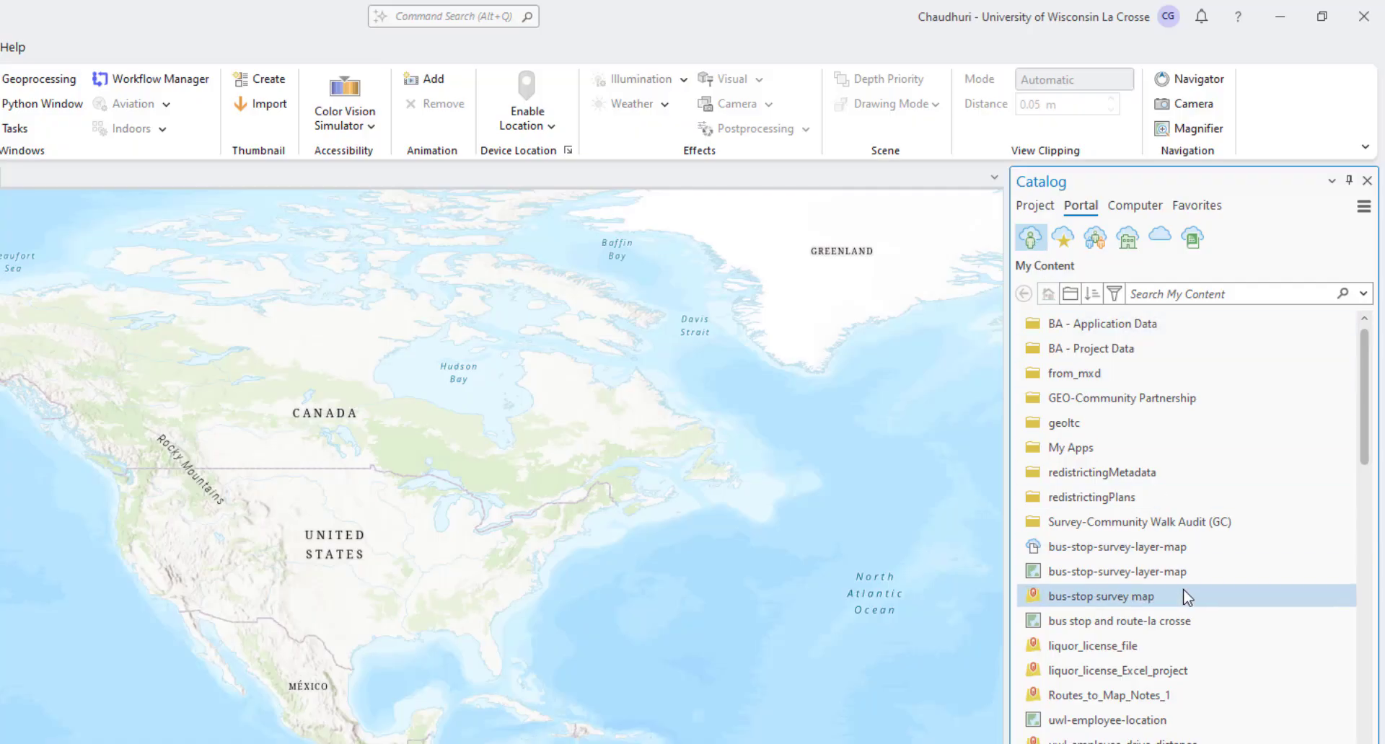
mouse_move(1186, 597)
mouse_move(1168, 488)
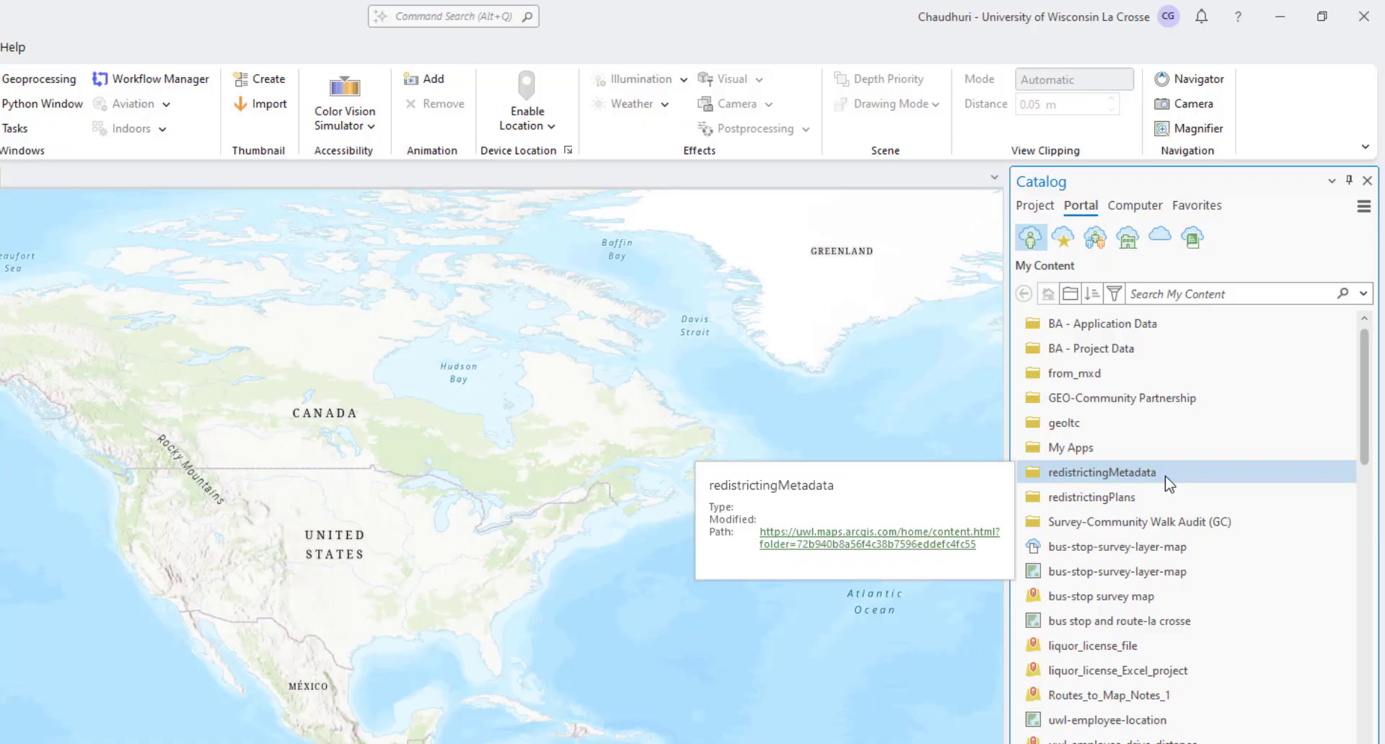
mouse_move(1166, 422)
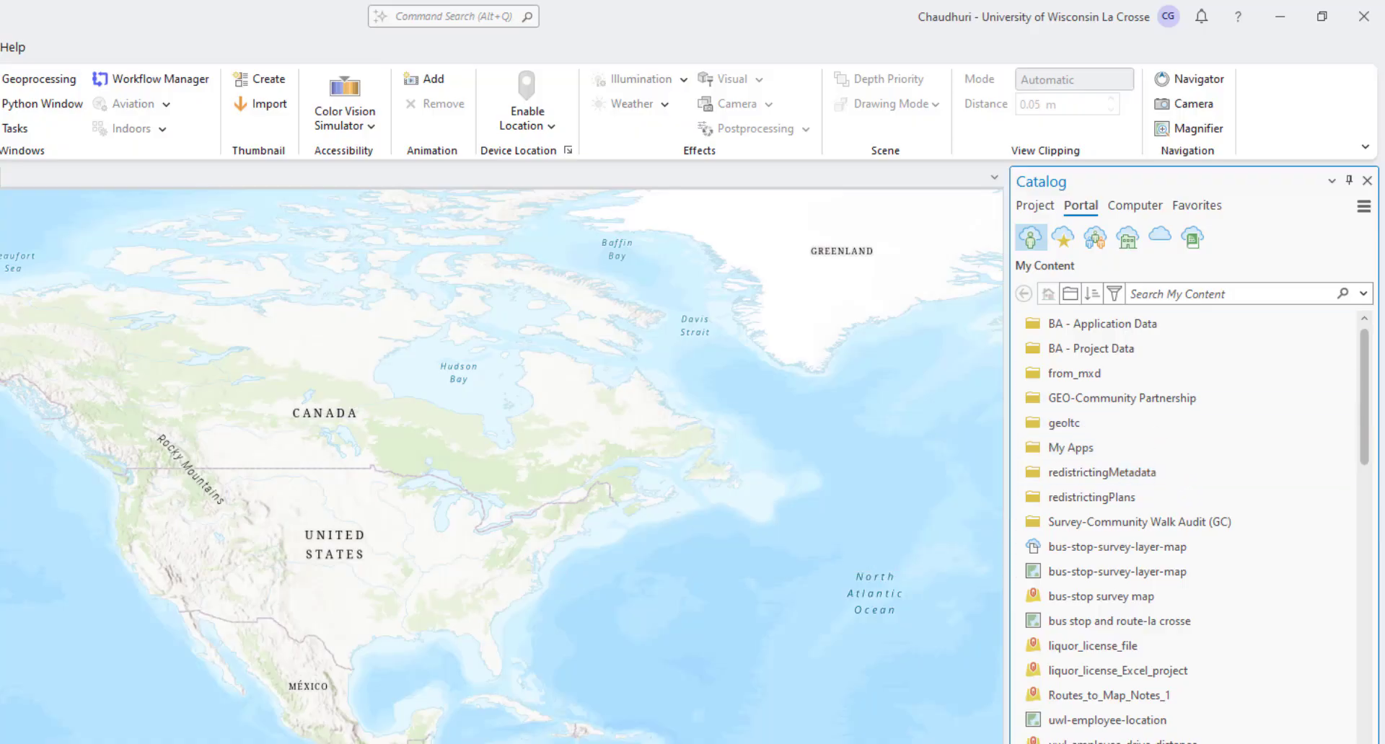
left_click(1095, 238)
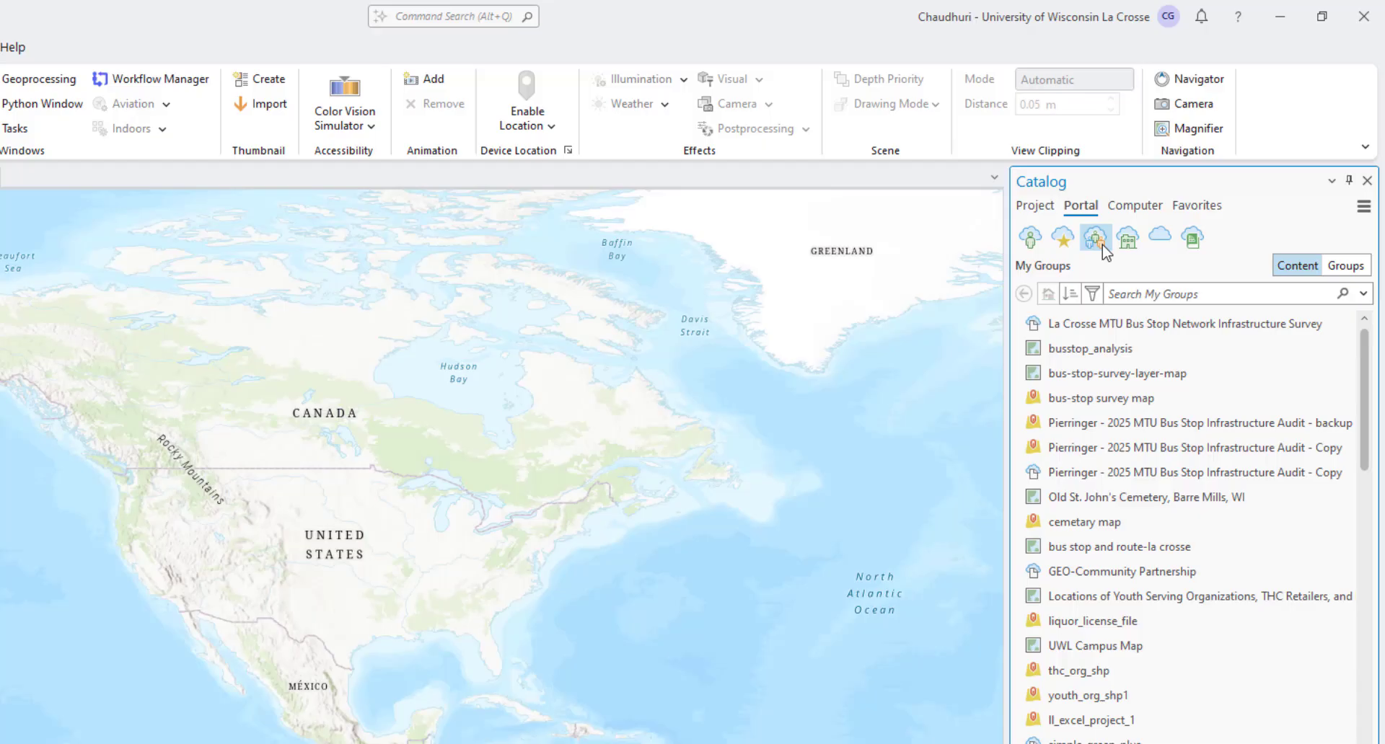
left_click(1168, 717)
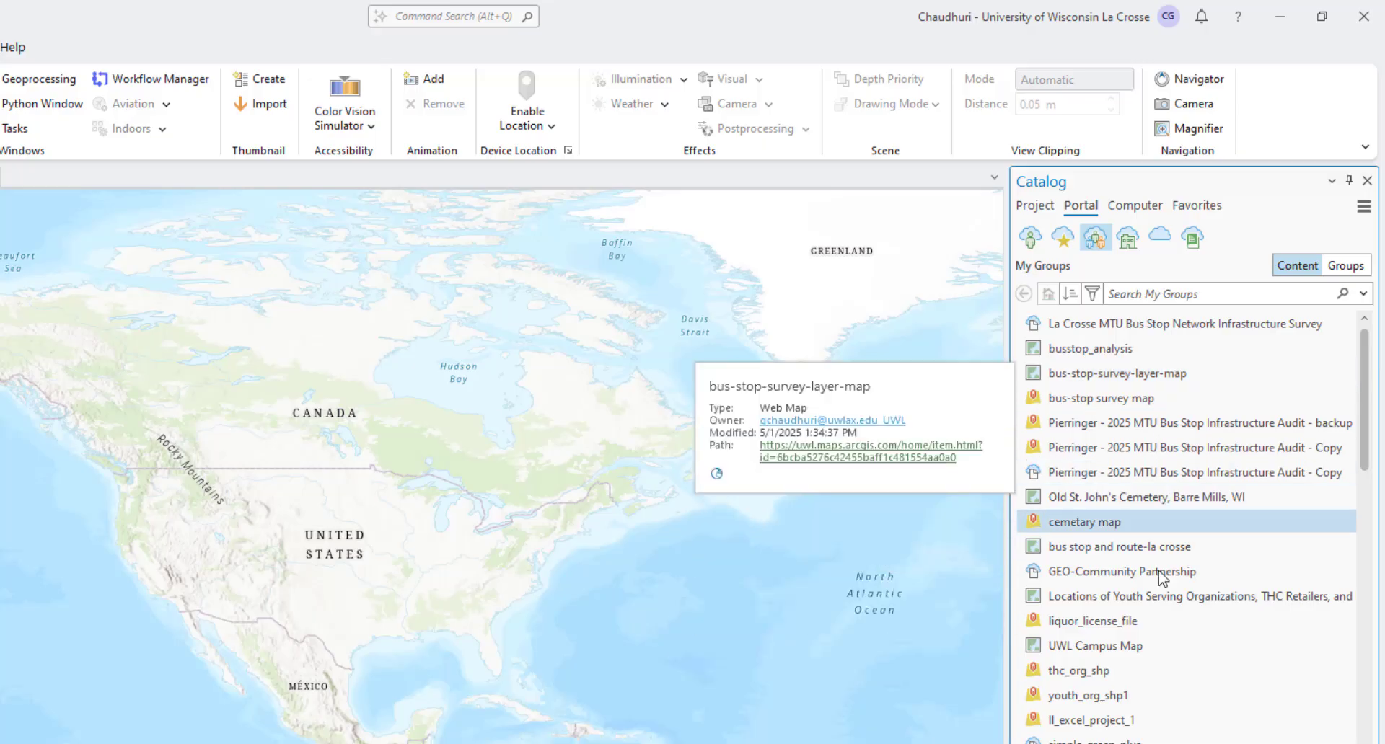
Look through the My Organization portal content and search it for "UWL campus".
left_click(1129, 242)
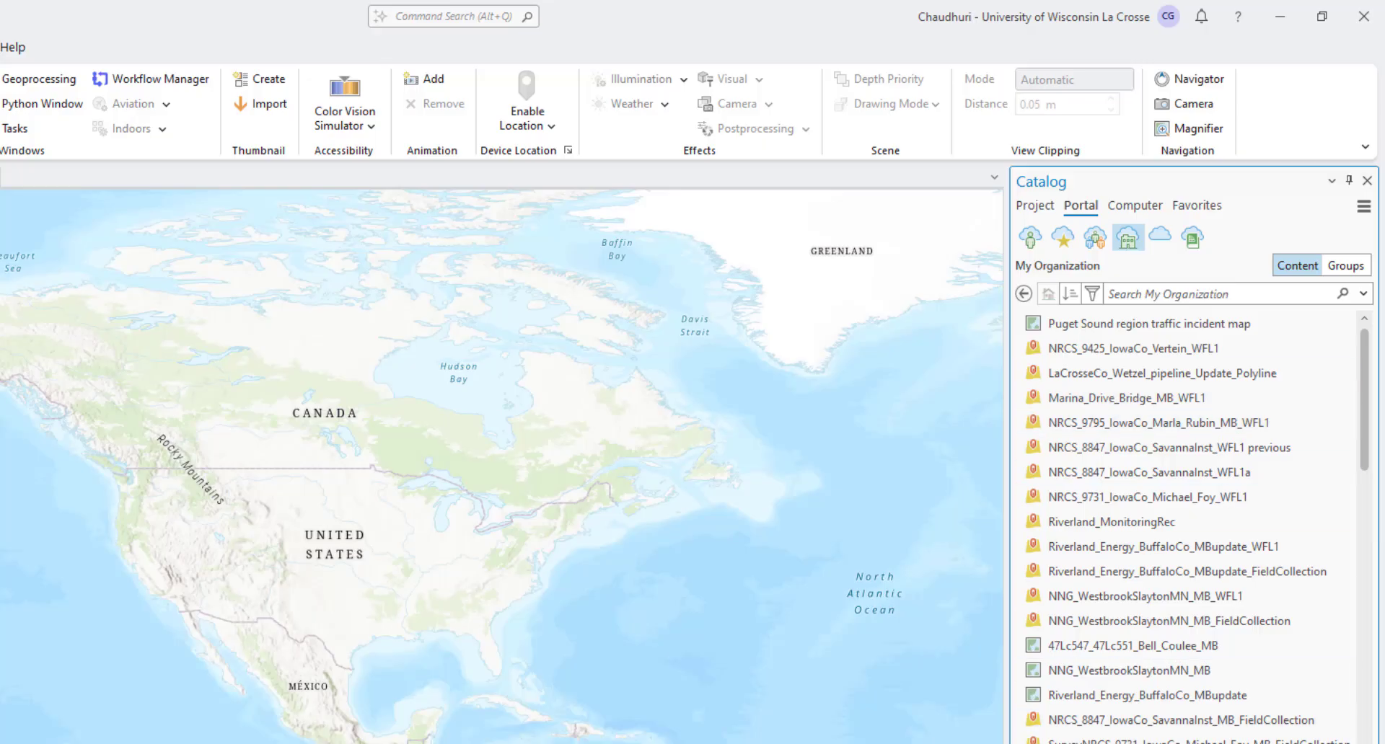
scroll(1190, 526, "down", 4)
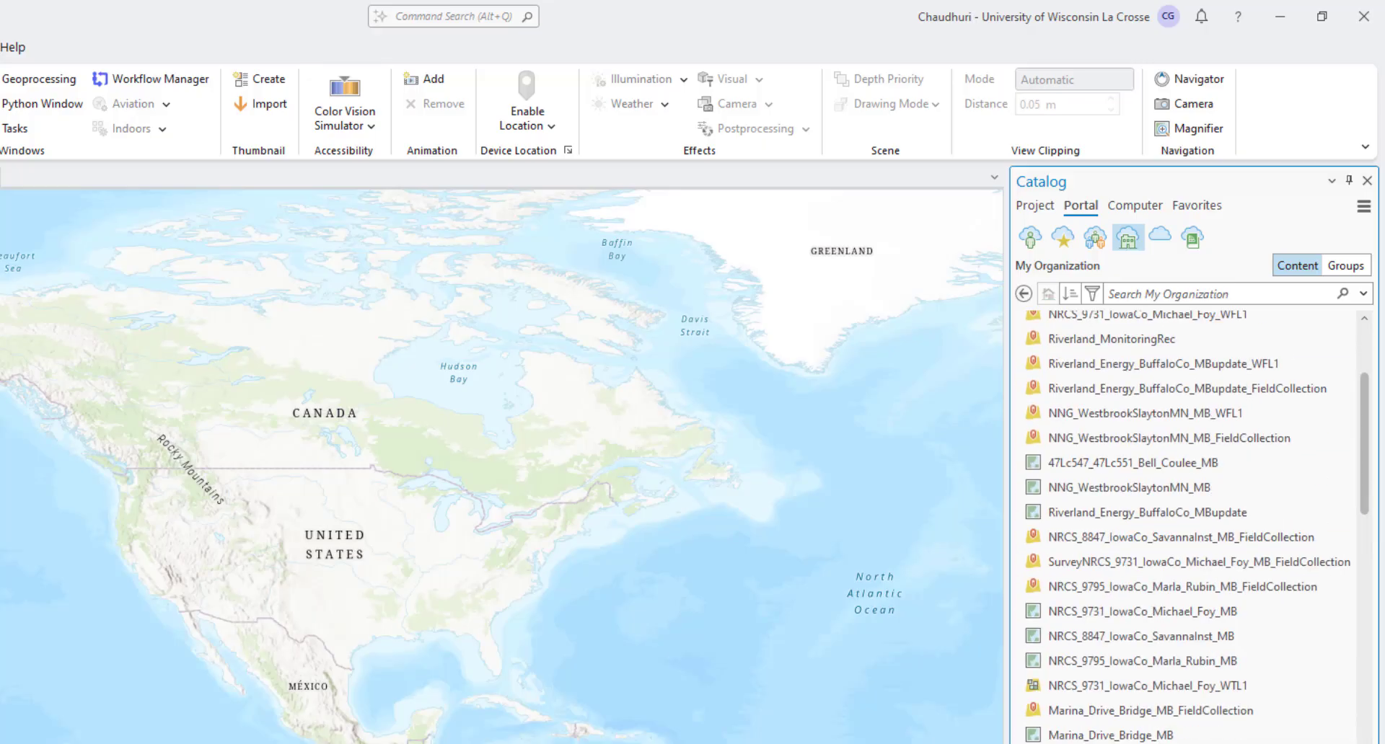
scroll(1190, 526, "down", 9)
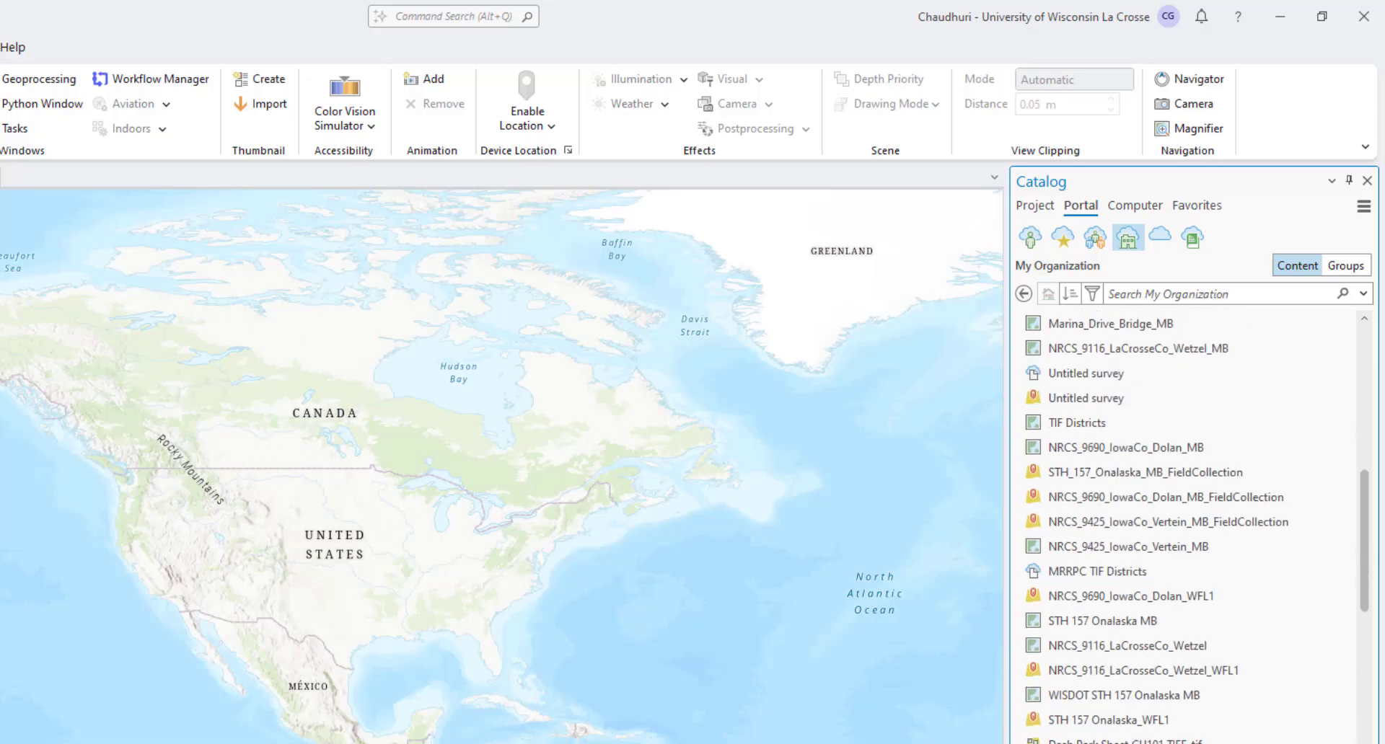
scroll(1190, 526, "down", 2)
scroll(1189, 526, "down", 3)
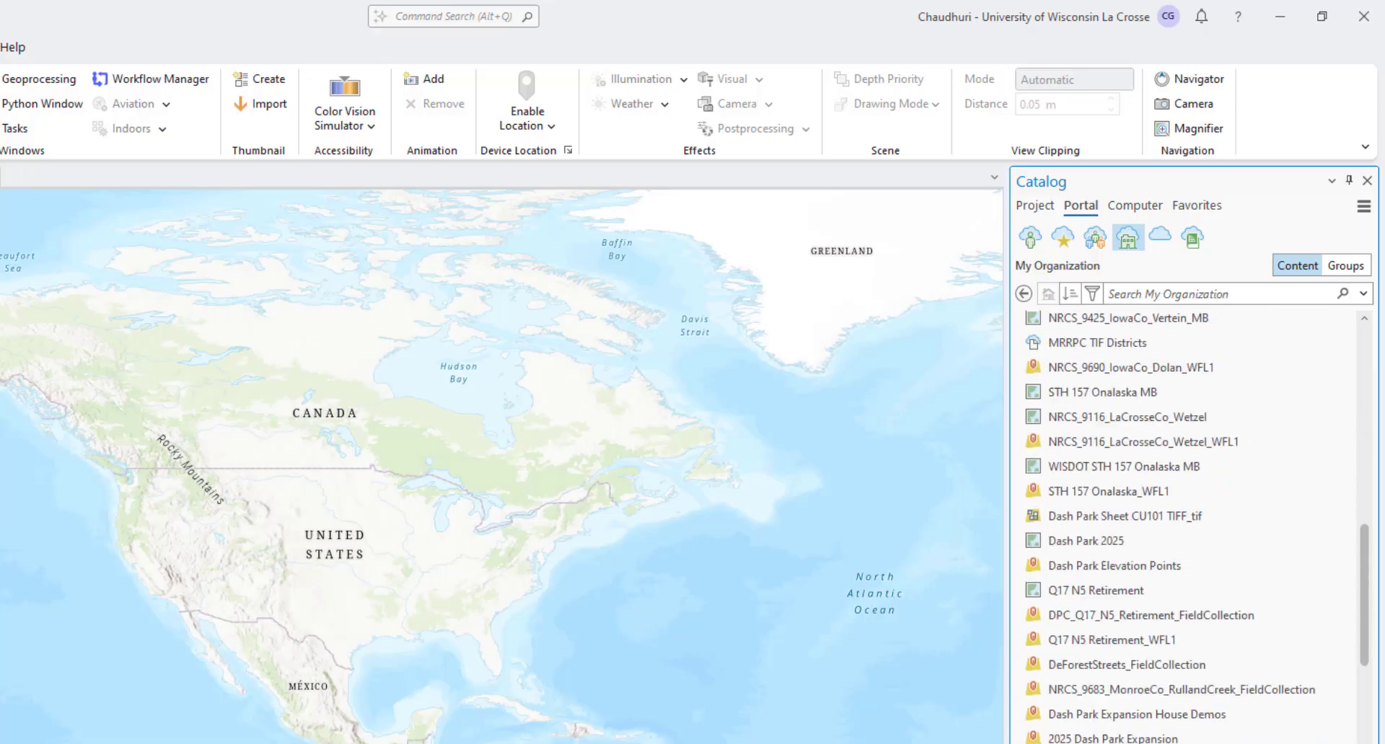
scroll(1190, 527, "down", 6)
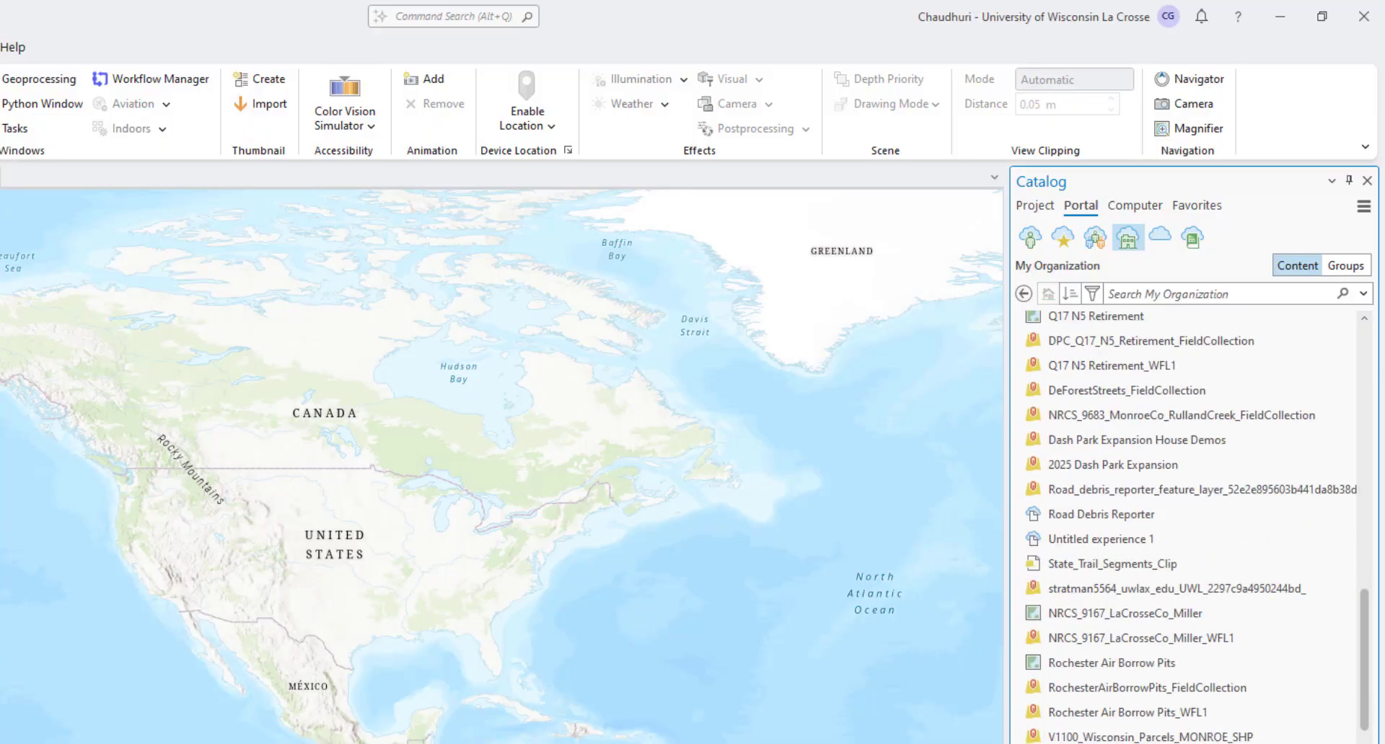
left_click(1212, 295)
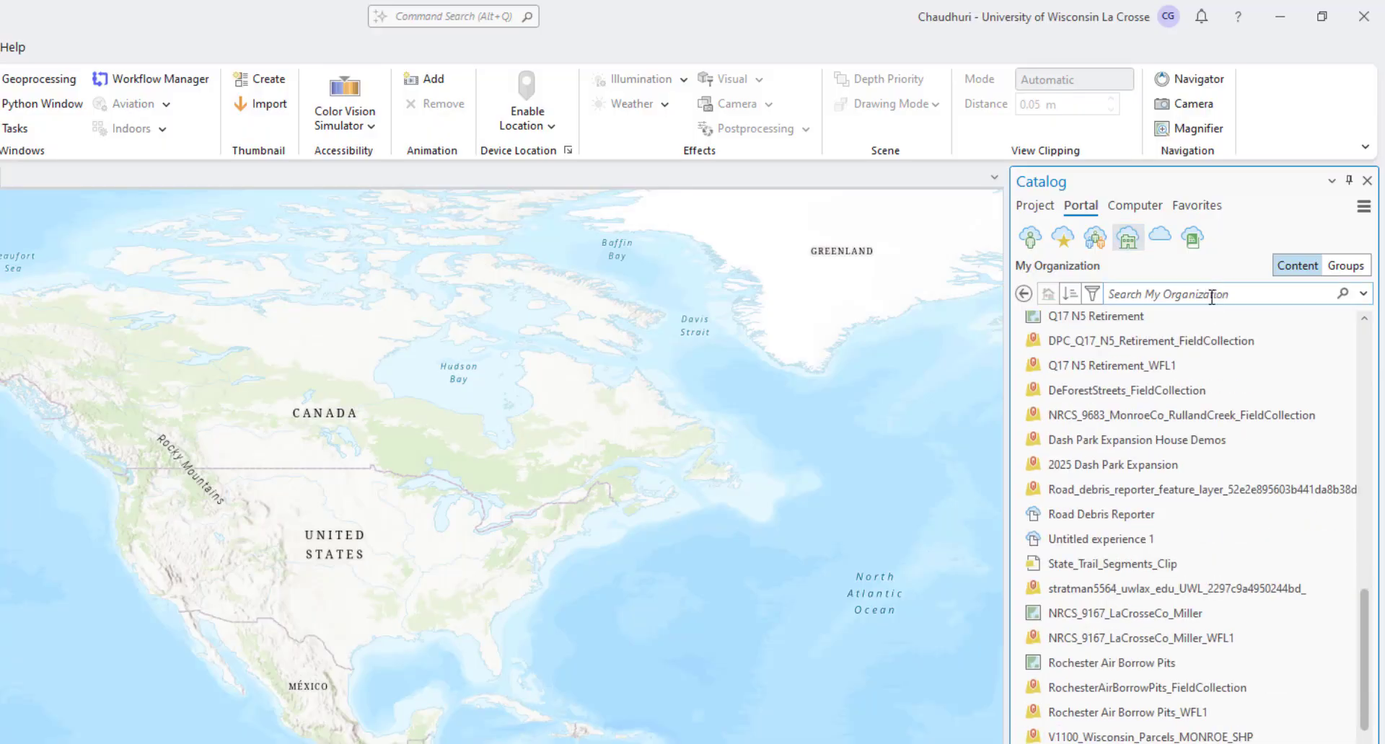
type("UWL campus")
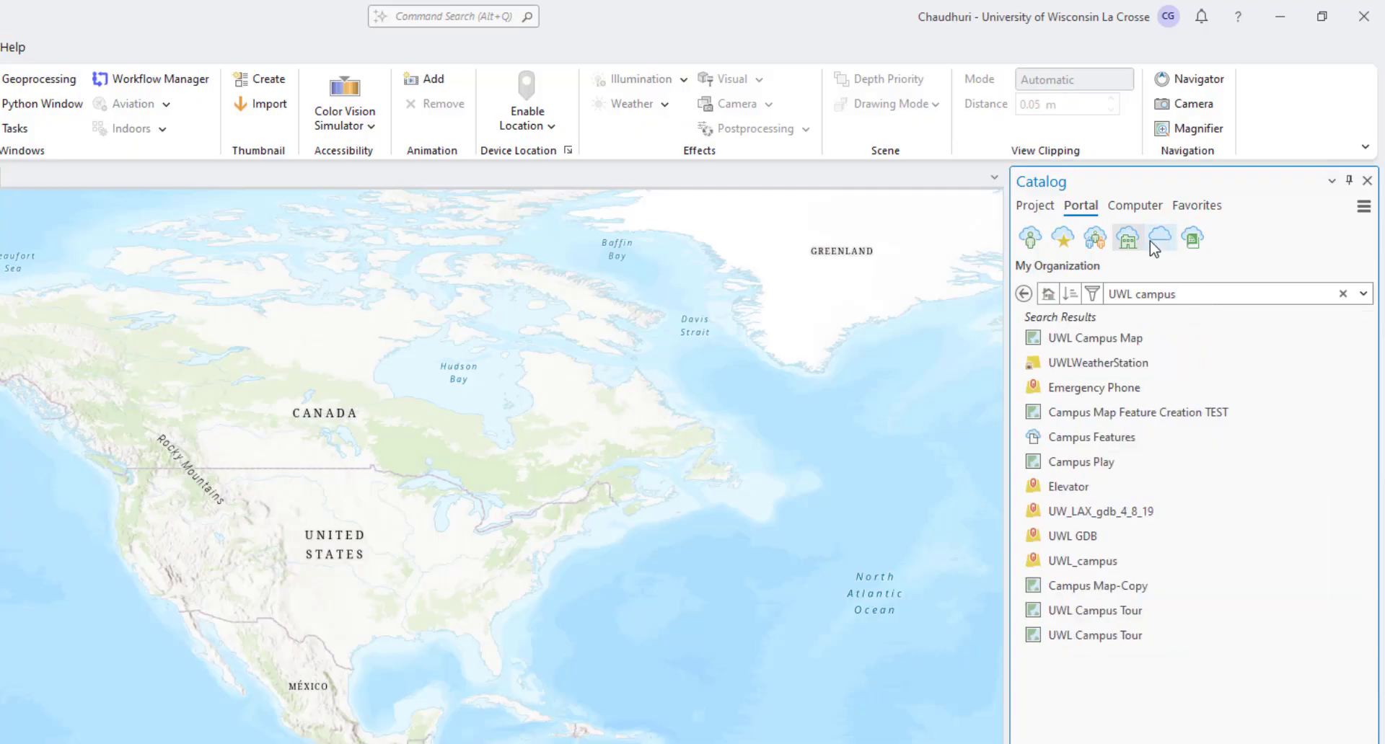
Add the UWL Campus Map web map to the project and open it.
left_click(1125, 338)
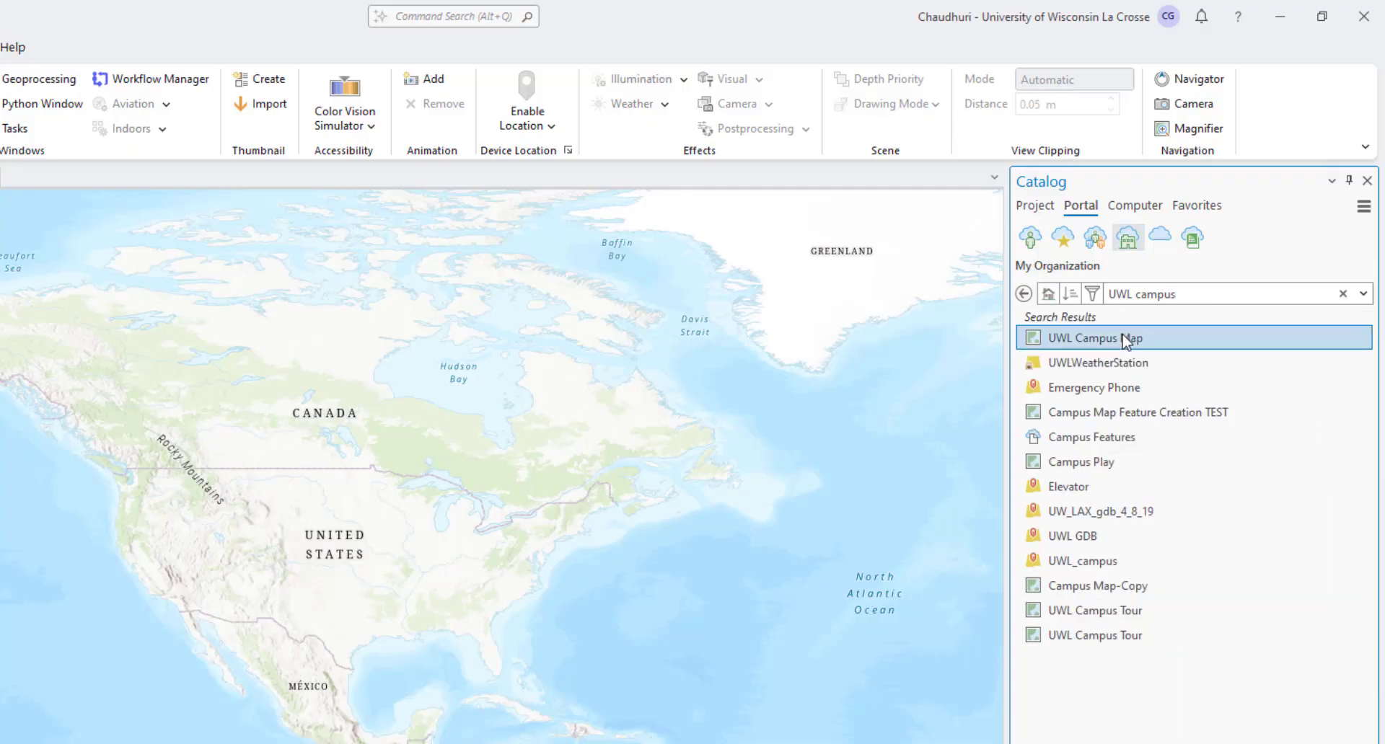
right_click(1125, 339)
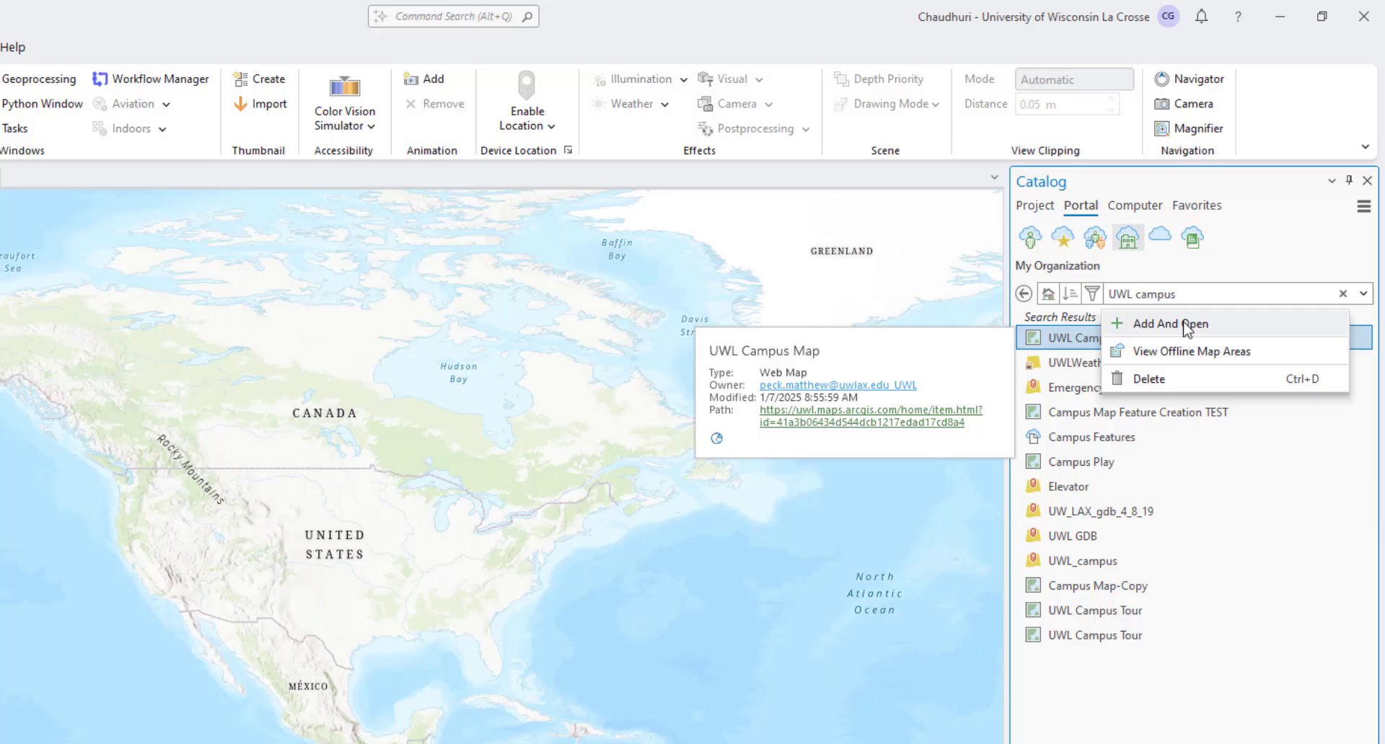
left_click(1182, 322)
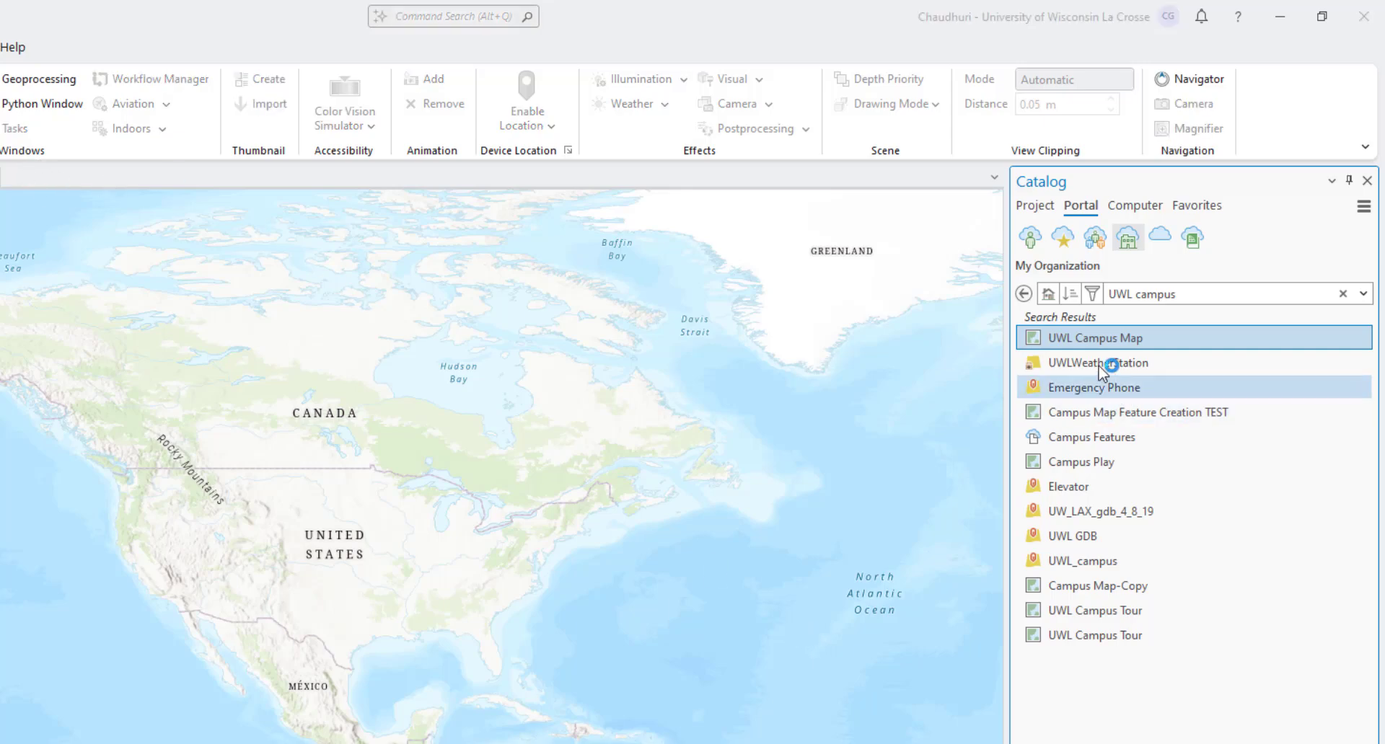
double_click(1045, 339)
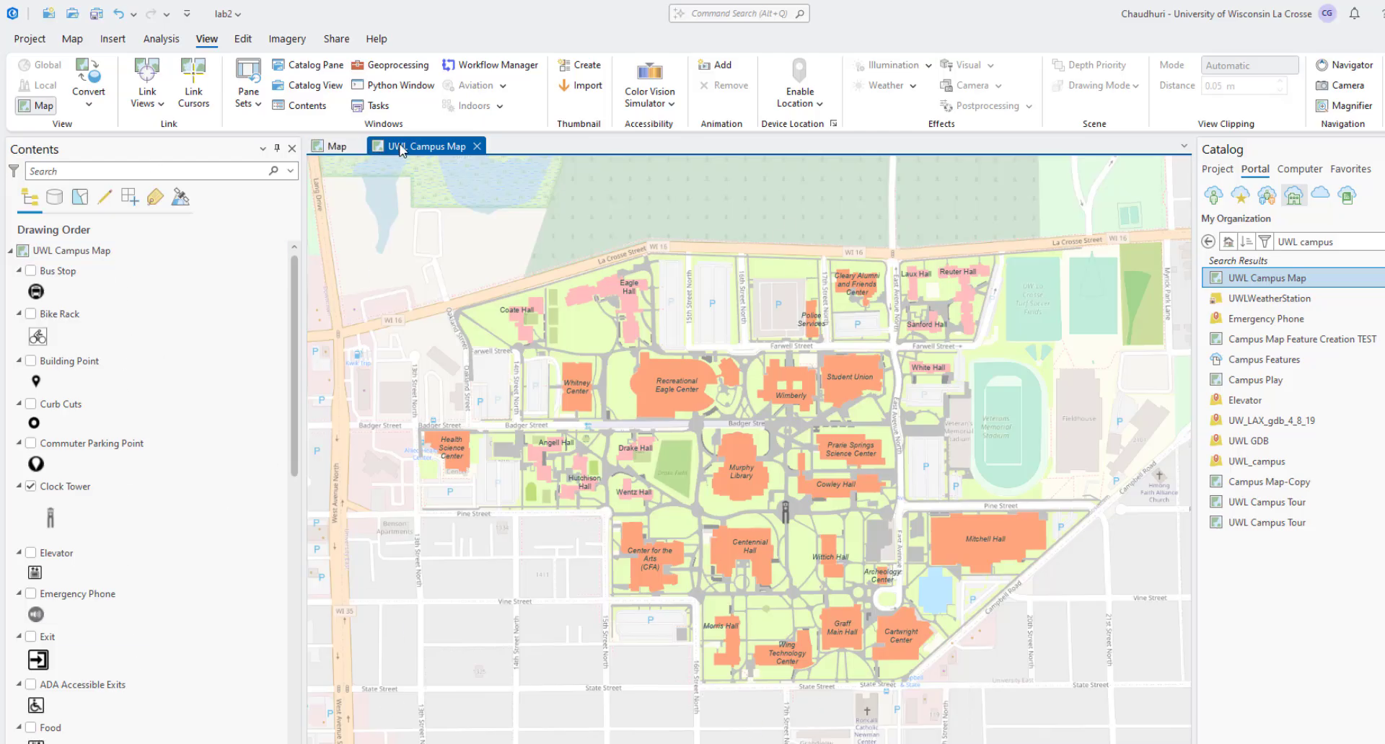
Preview the Bus Stop, Bike Rack and Curb Cuts layers on the campus map and hide each one again.
left_click(31, 271)
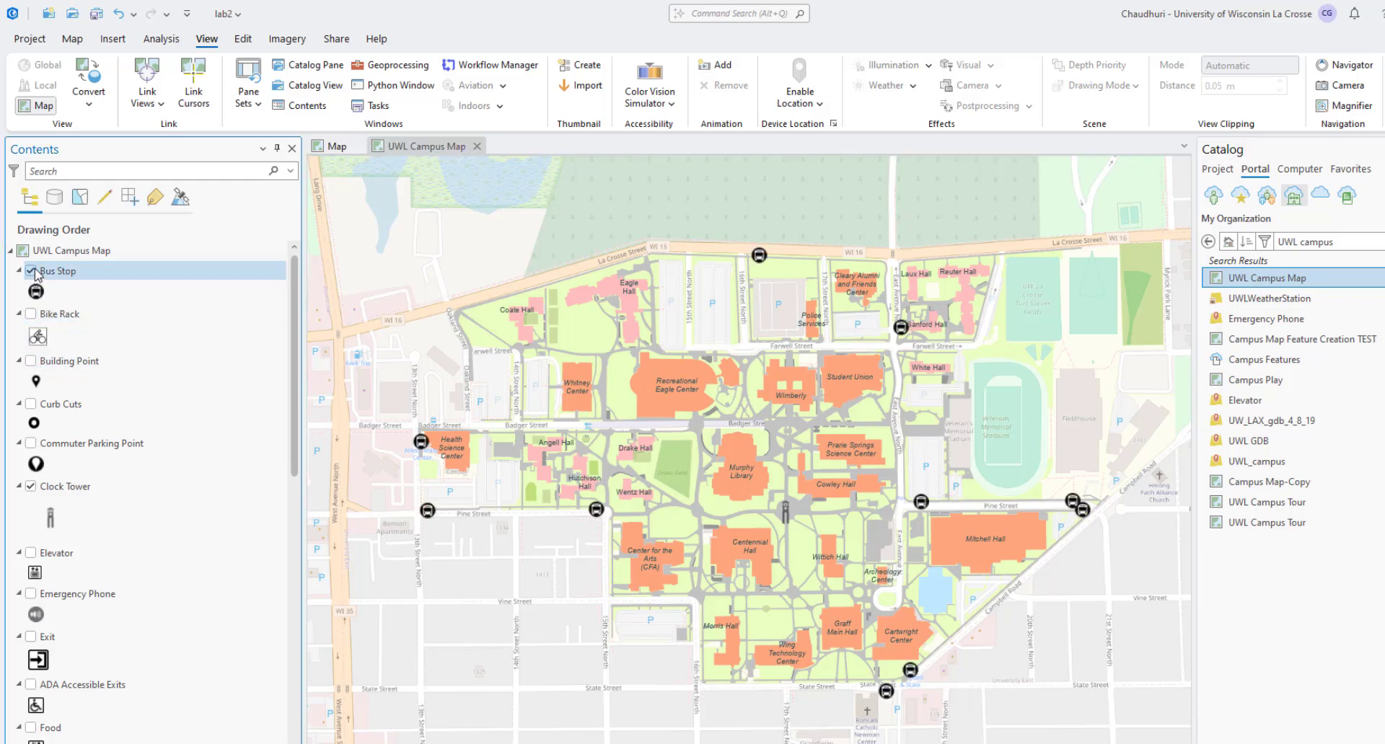
left_click(31, 271)
left_click(31, 314)
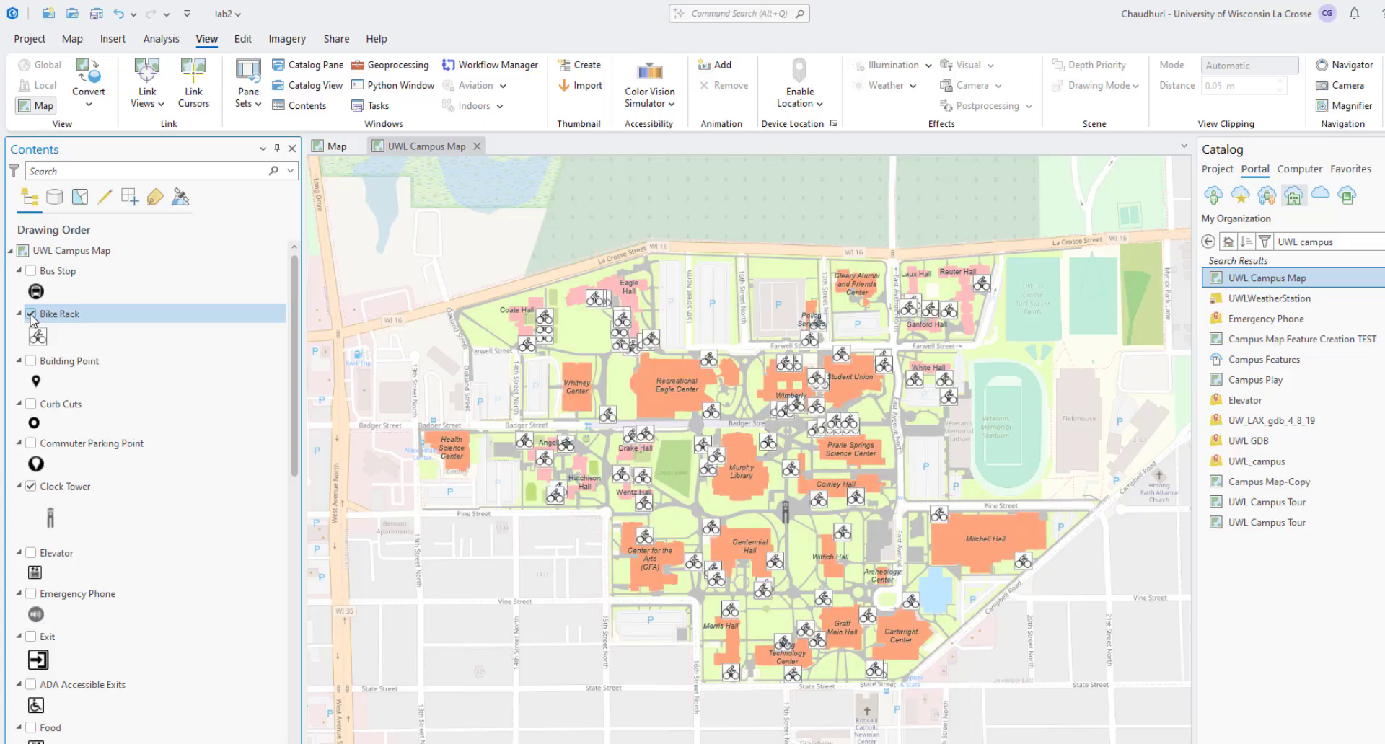
left_click(31, 403)
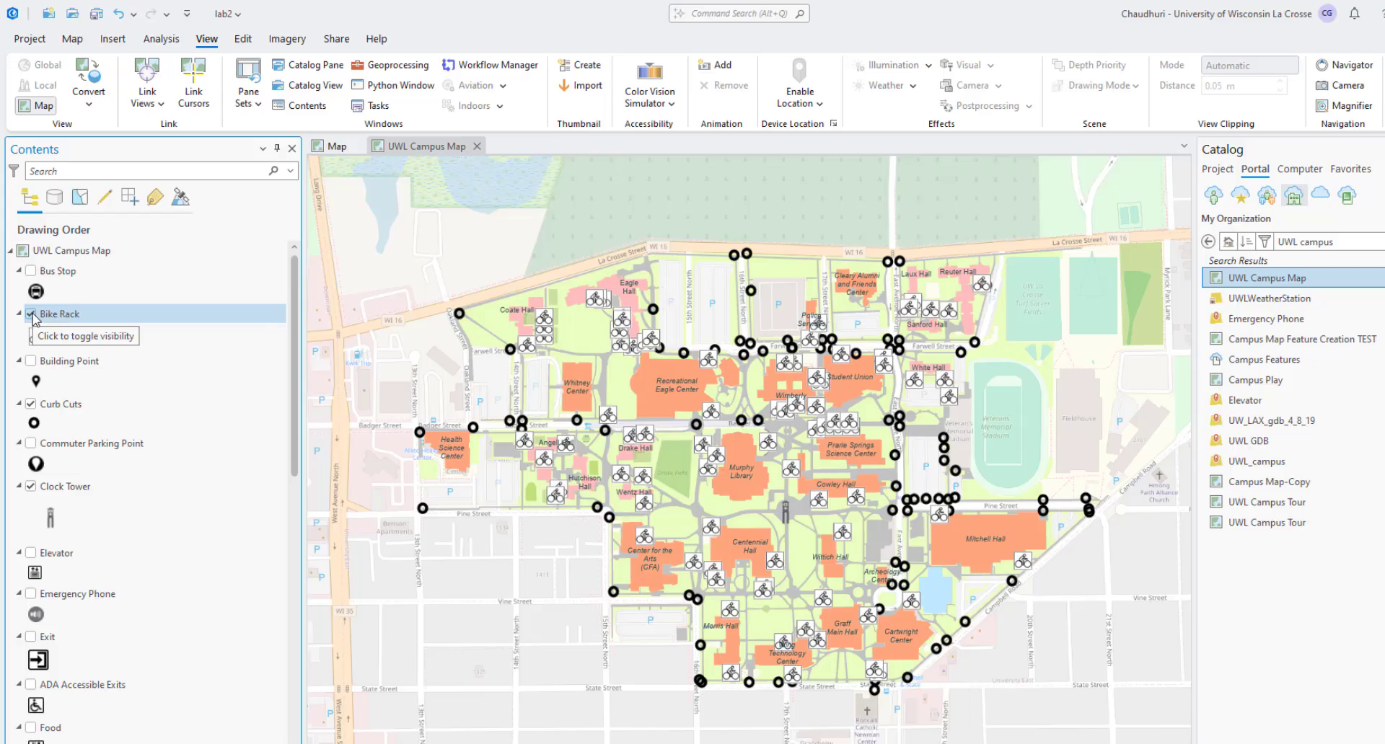
left_click(31, 314)
left_click(31, 403)
Make the Commuter Parking Point and Elevator layers visible and inspect the elevators around Prairie Springs Science Center.
left_click(31, 443)
left_click(31, 553)
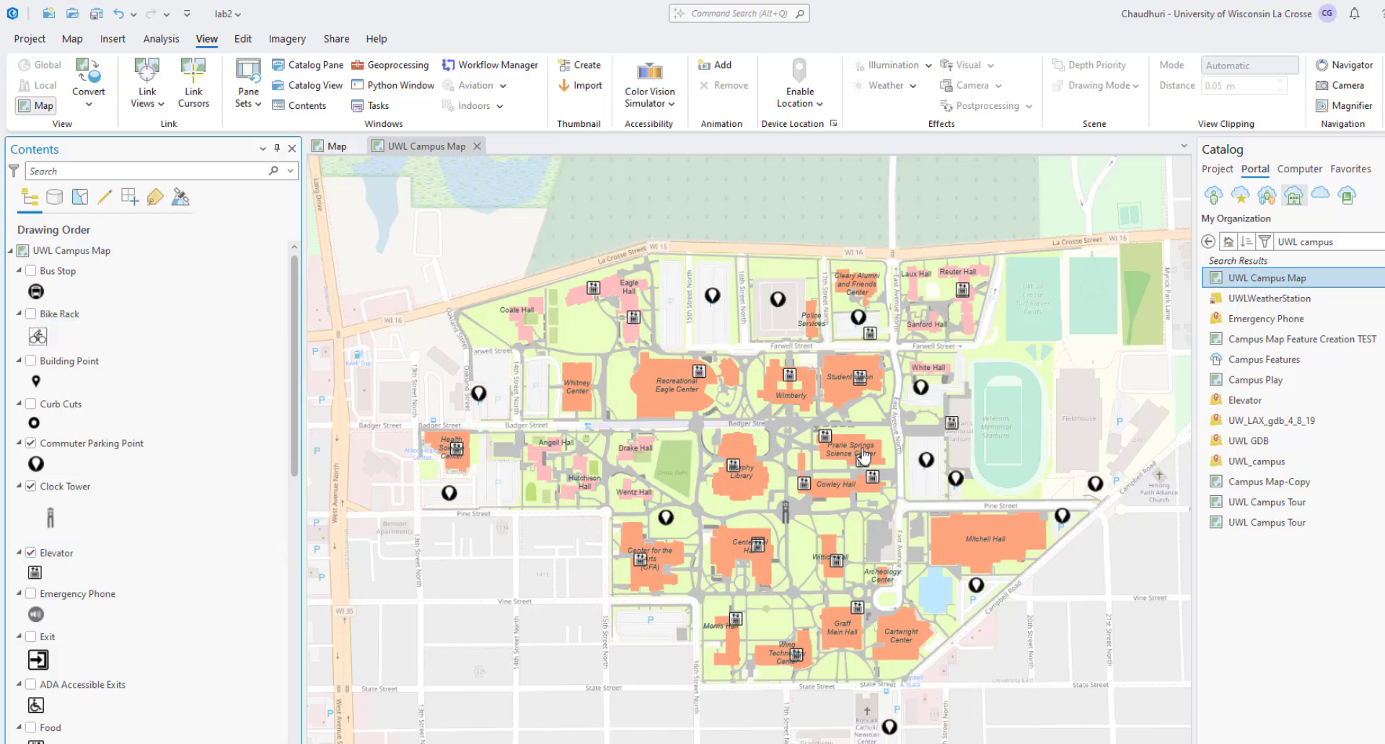
scroll(833, 470, "up", 5)
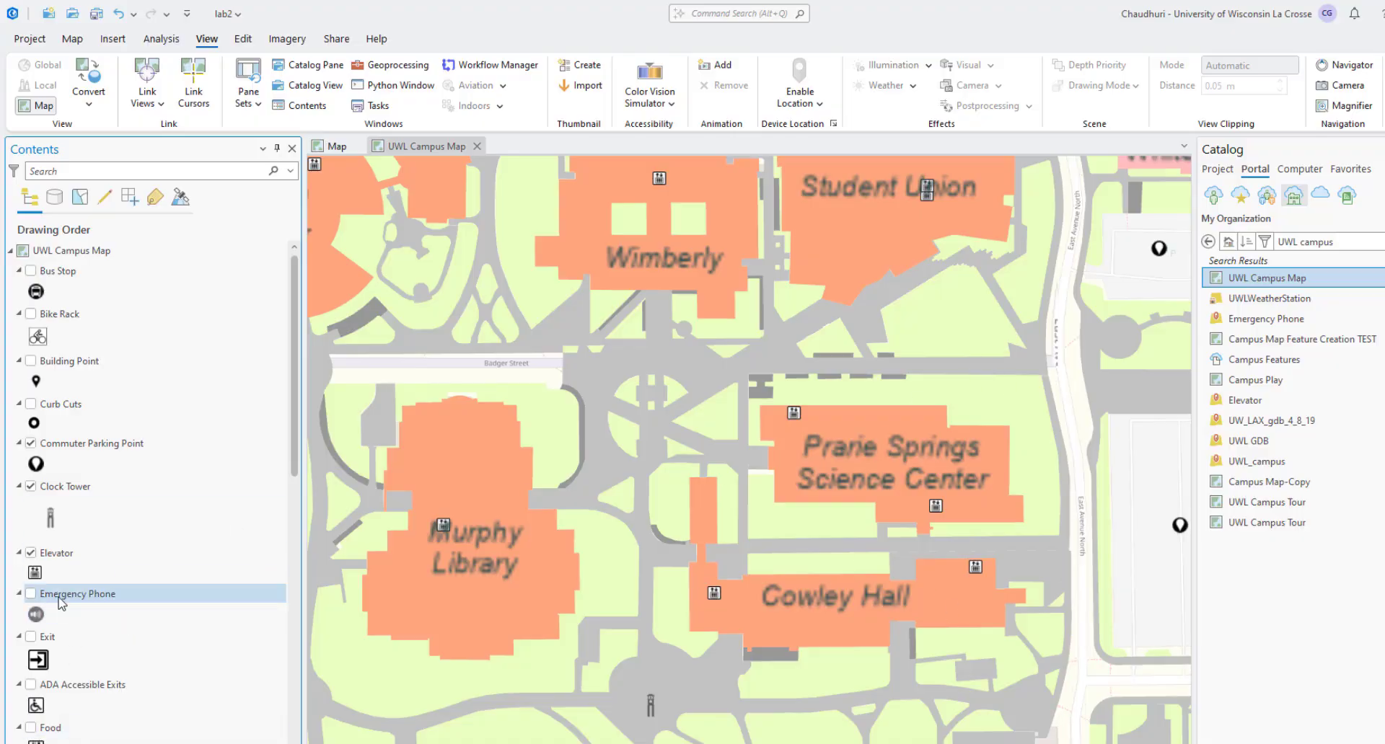
Preview the ADA Accessible Exits and Recreation Area layers across the campus and hide both again.
scroll(37, 670, "down", 1)
scroll(39, 669, "down", 2)
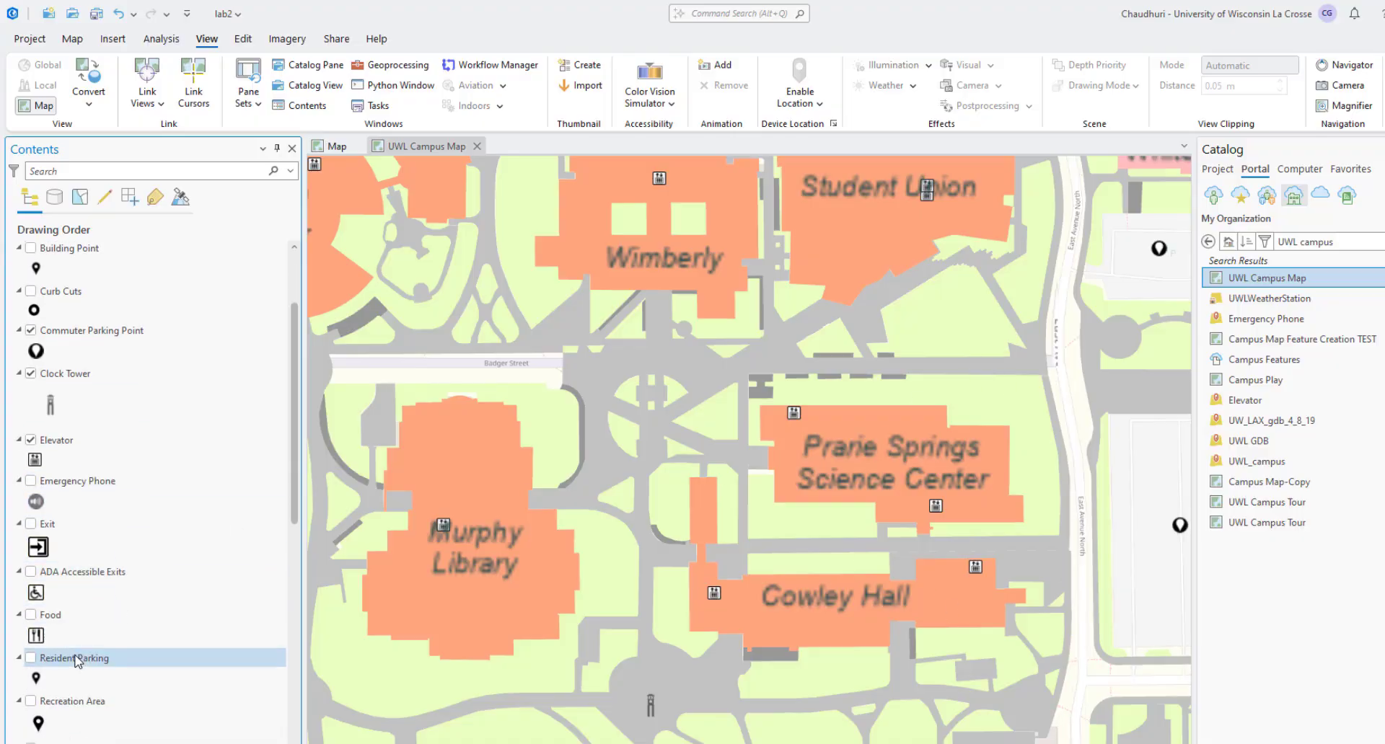
left_click(31, 573)
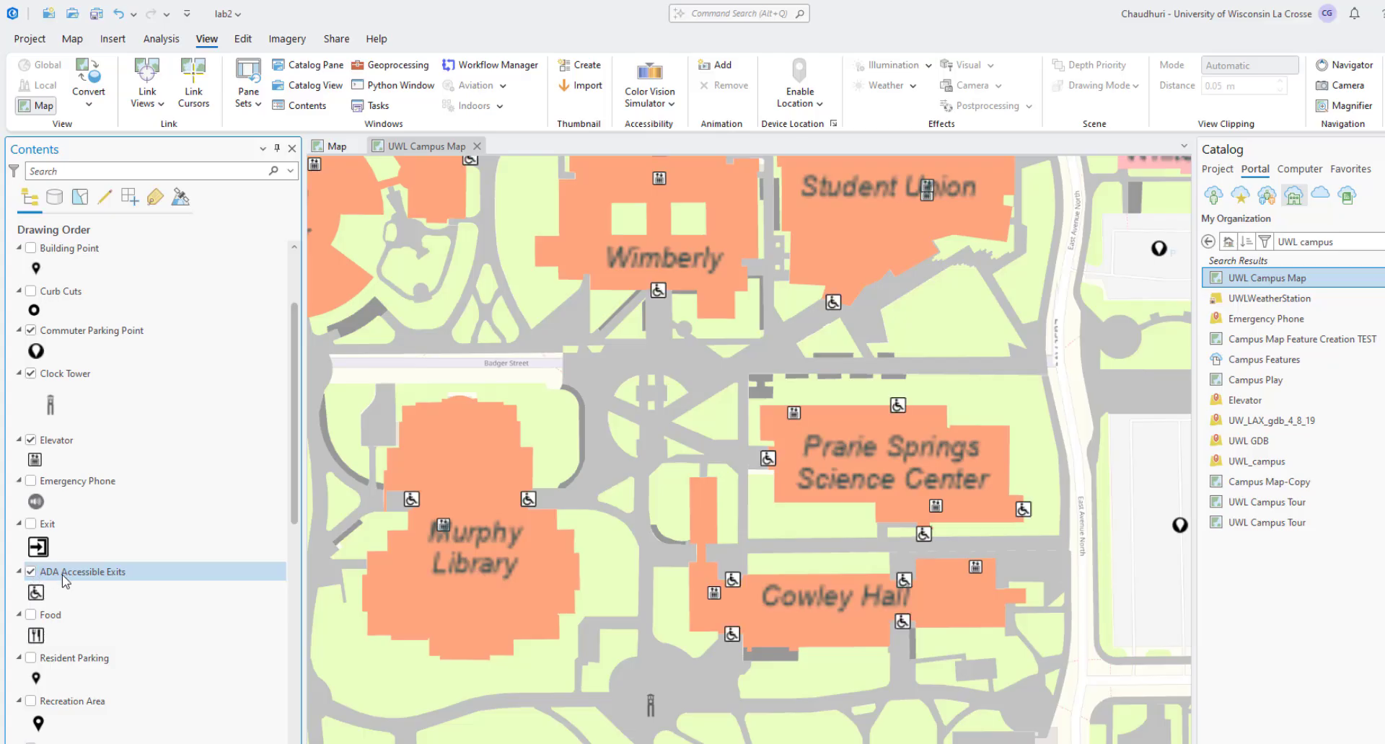
scroll(119, 577, "down", 2)
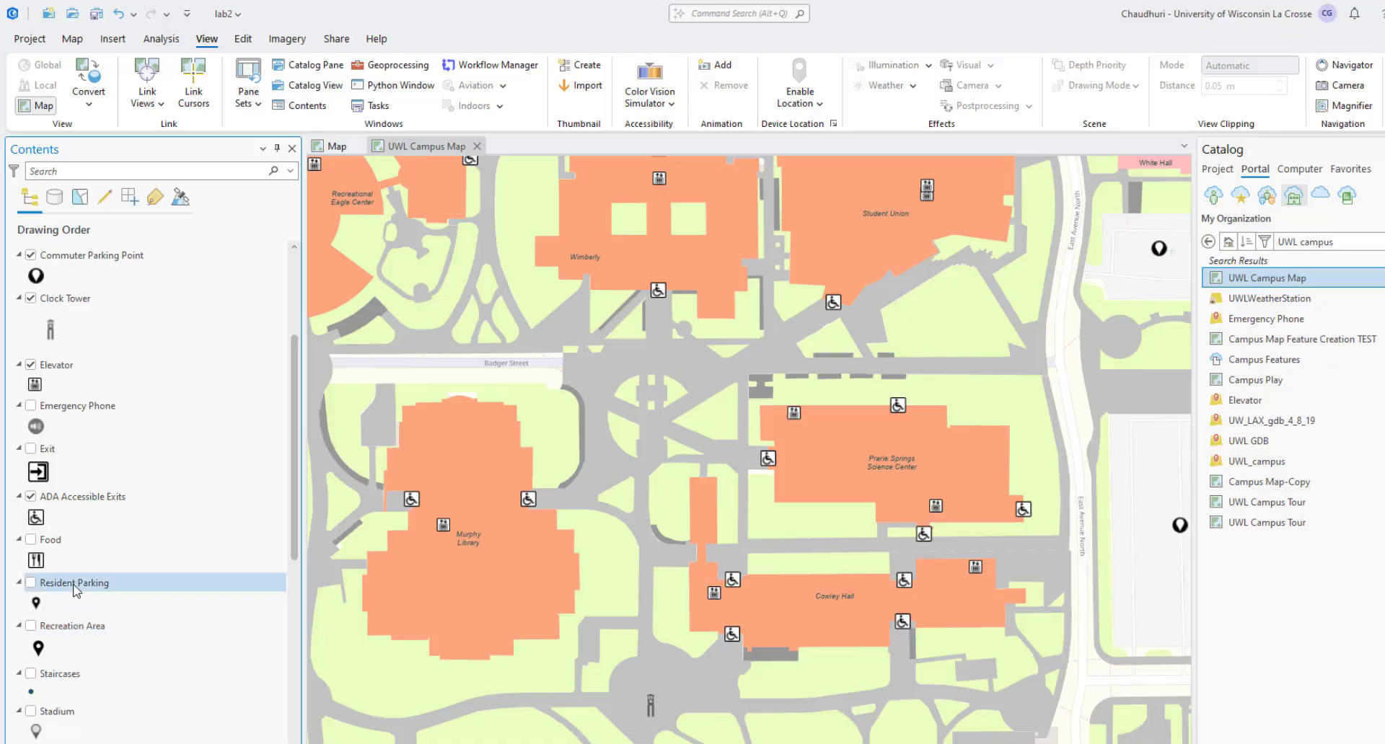
scroll(91, 602, "down", 1)
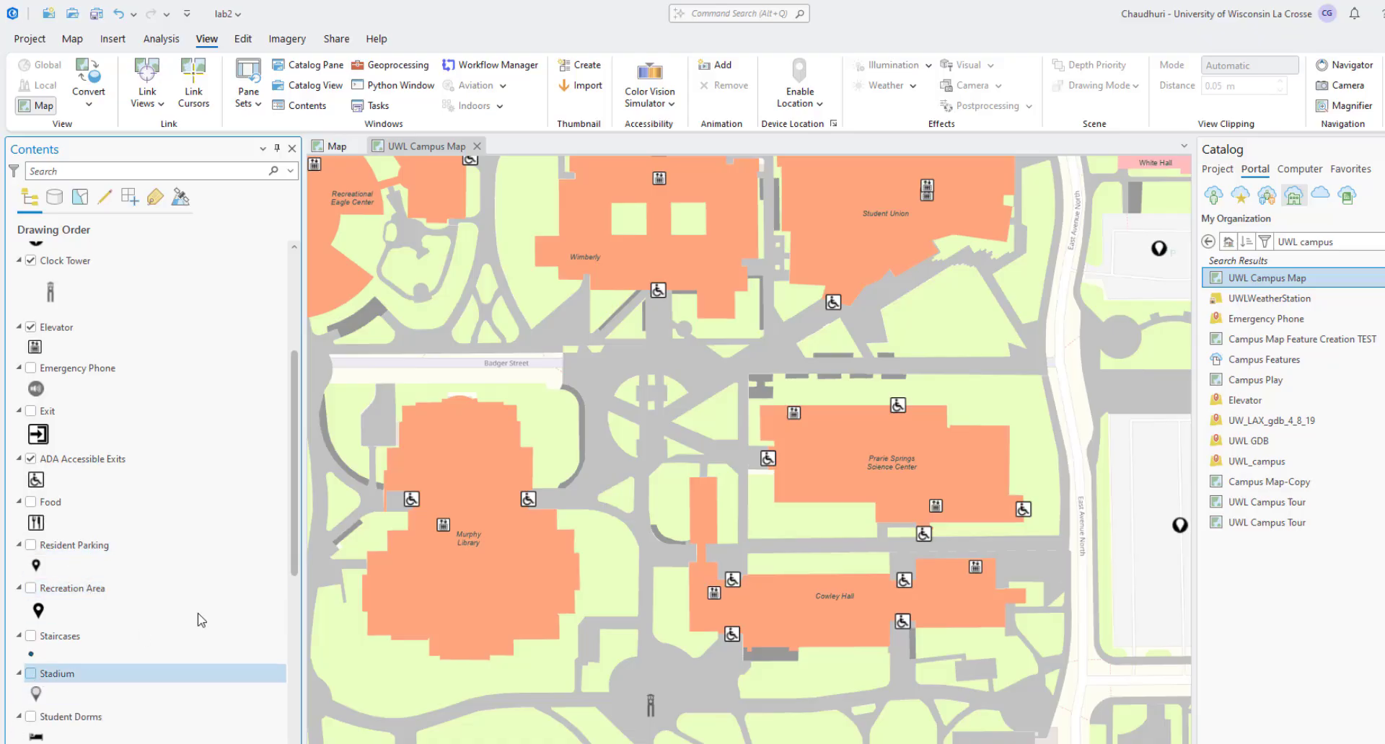
left_click(31, 590)
scroll(905, 548, "down", 3)
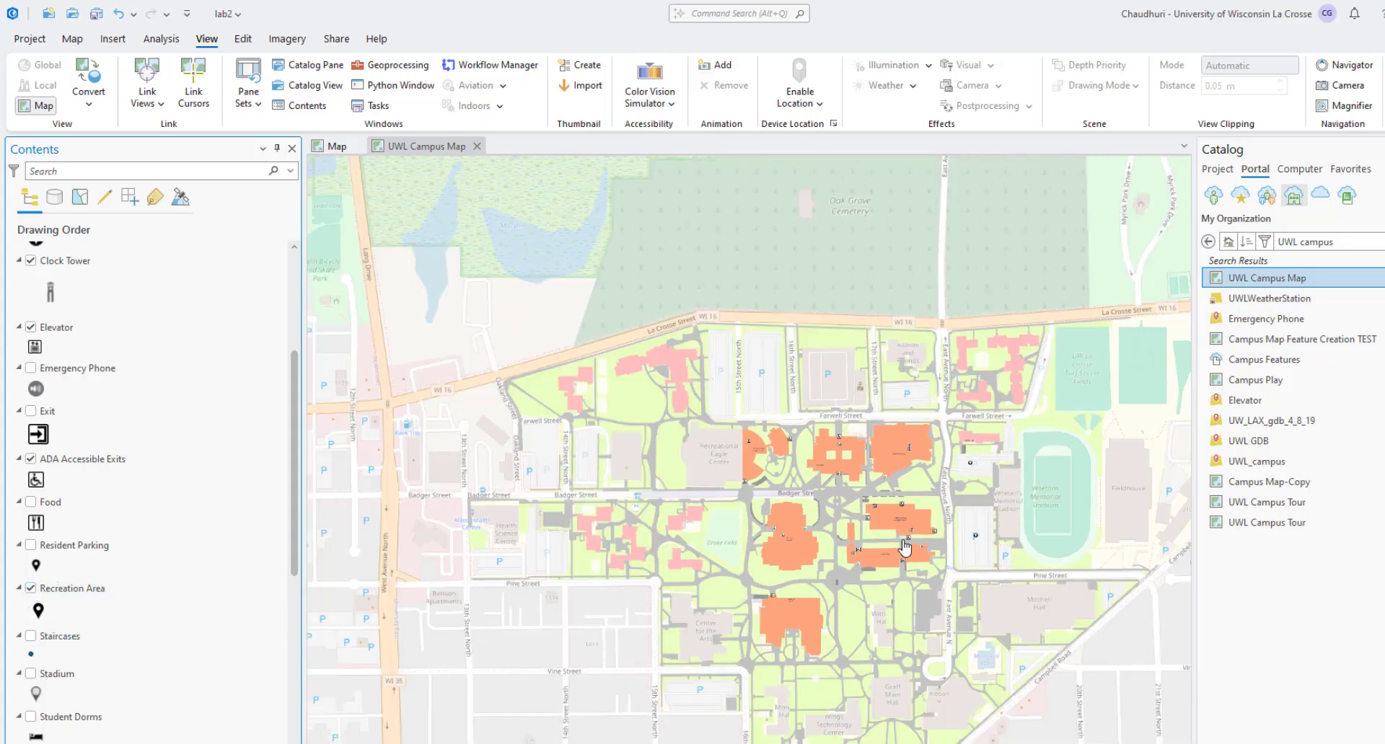
left_click(31, 589)
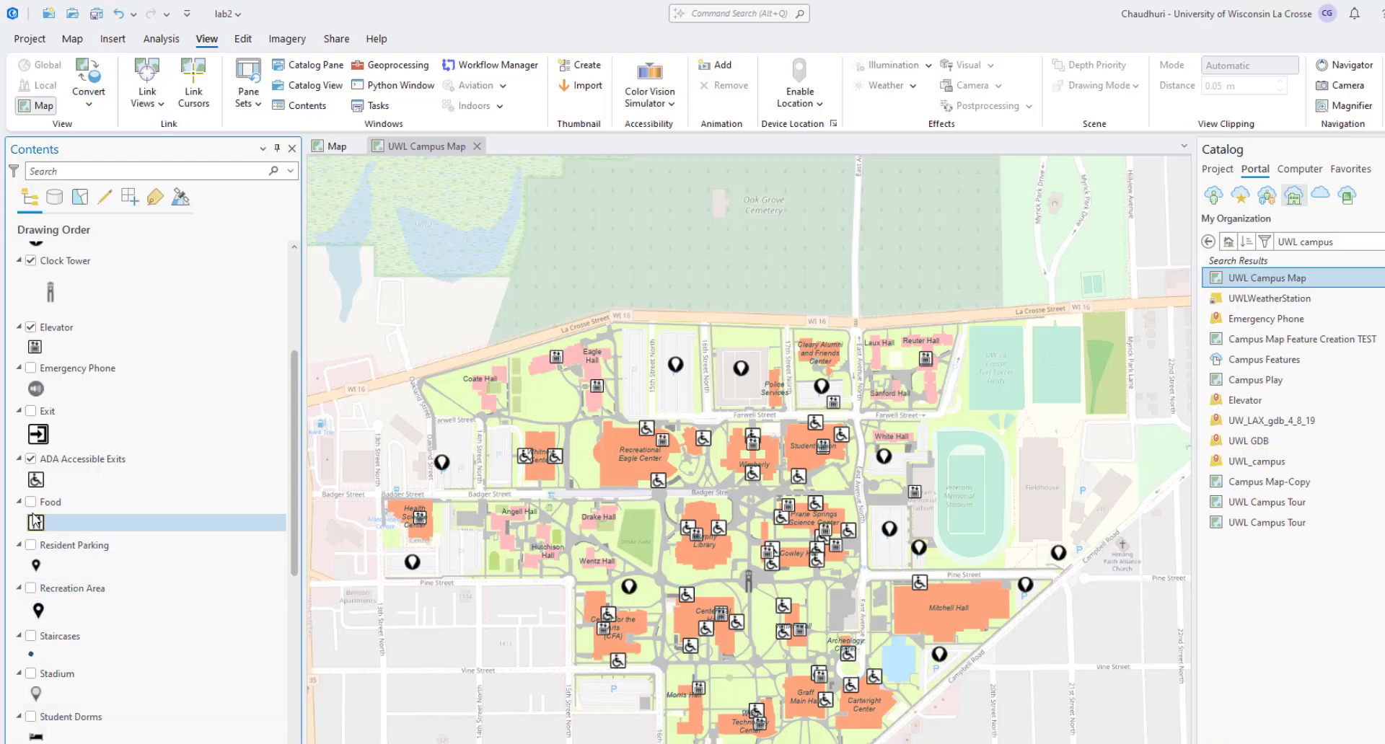
left_click(31, 460)
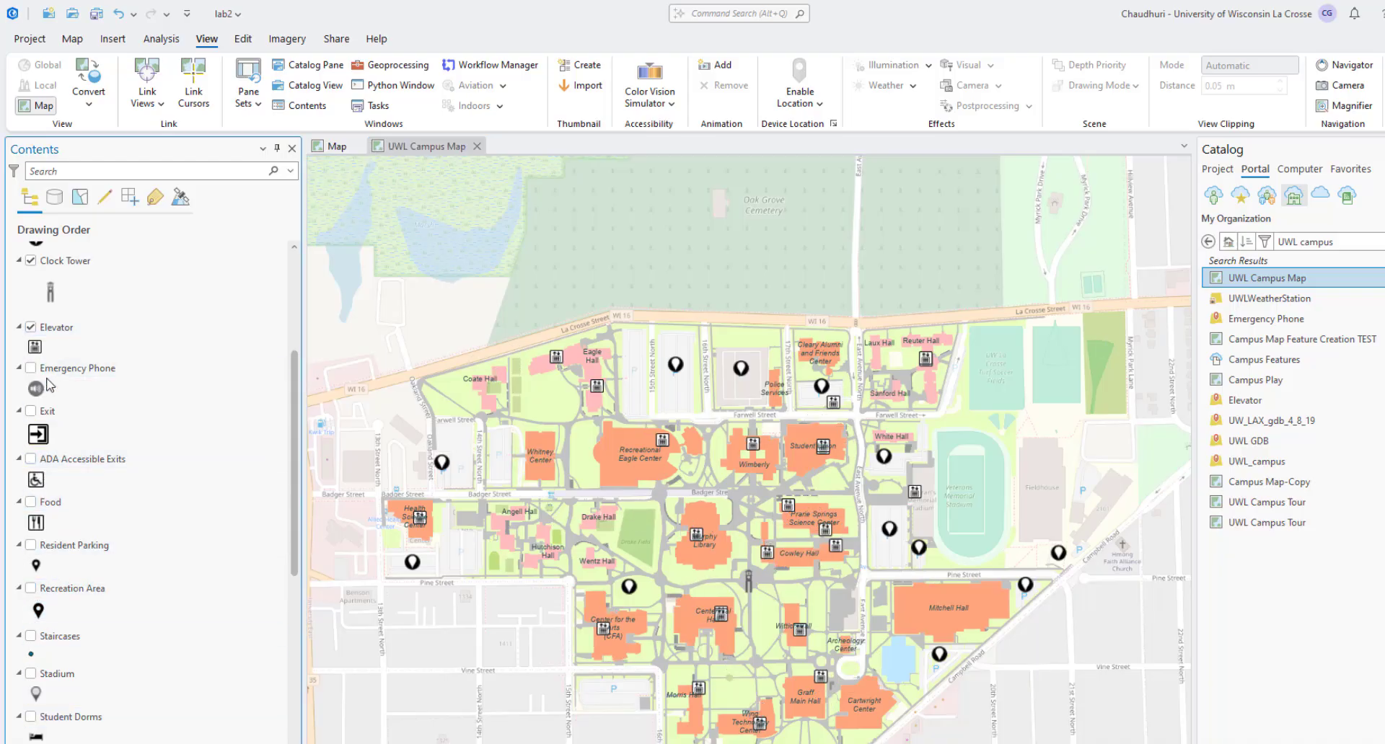
Make the Student Dorms and Building Point layers visible and open the attribute table of Building Point.
left_click(30, 717)
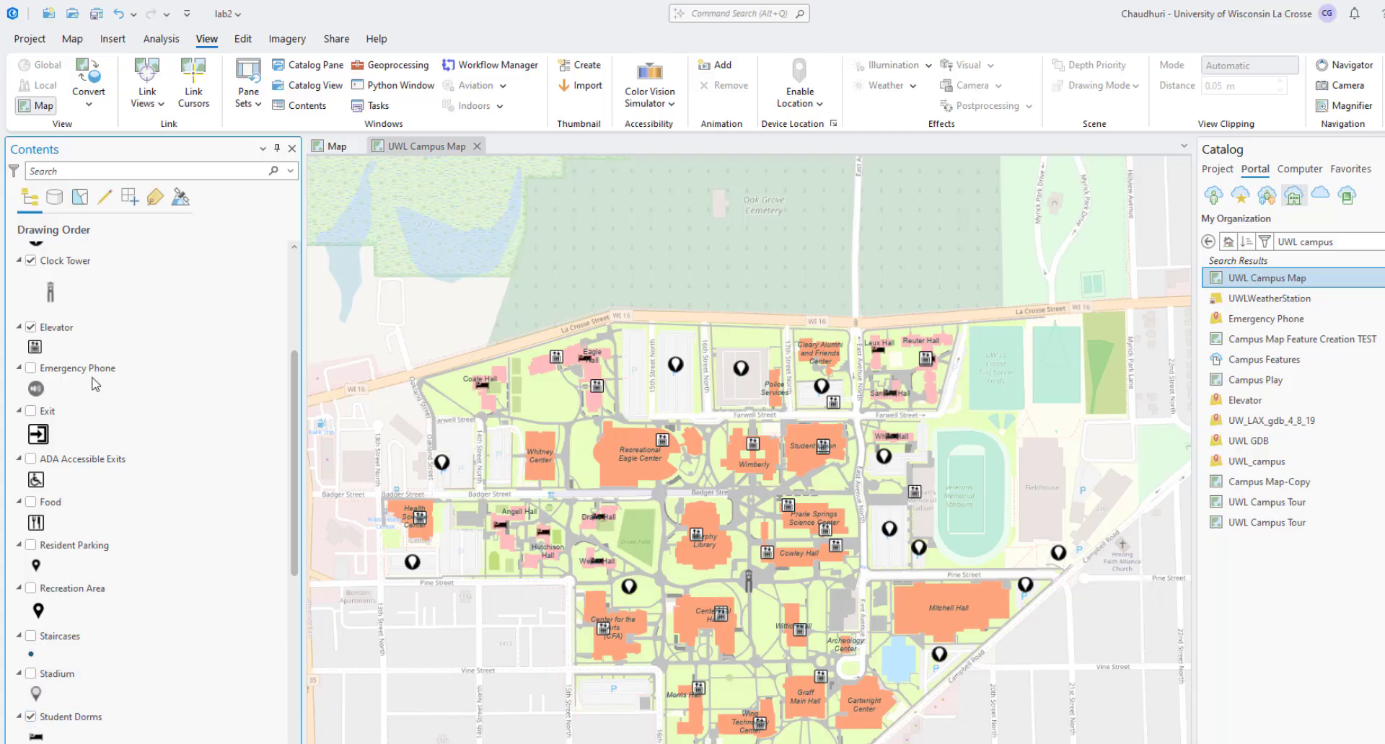
scroll(65, 408, "up", 3)
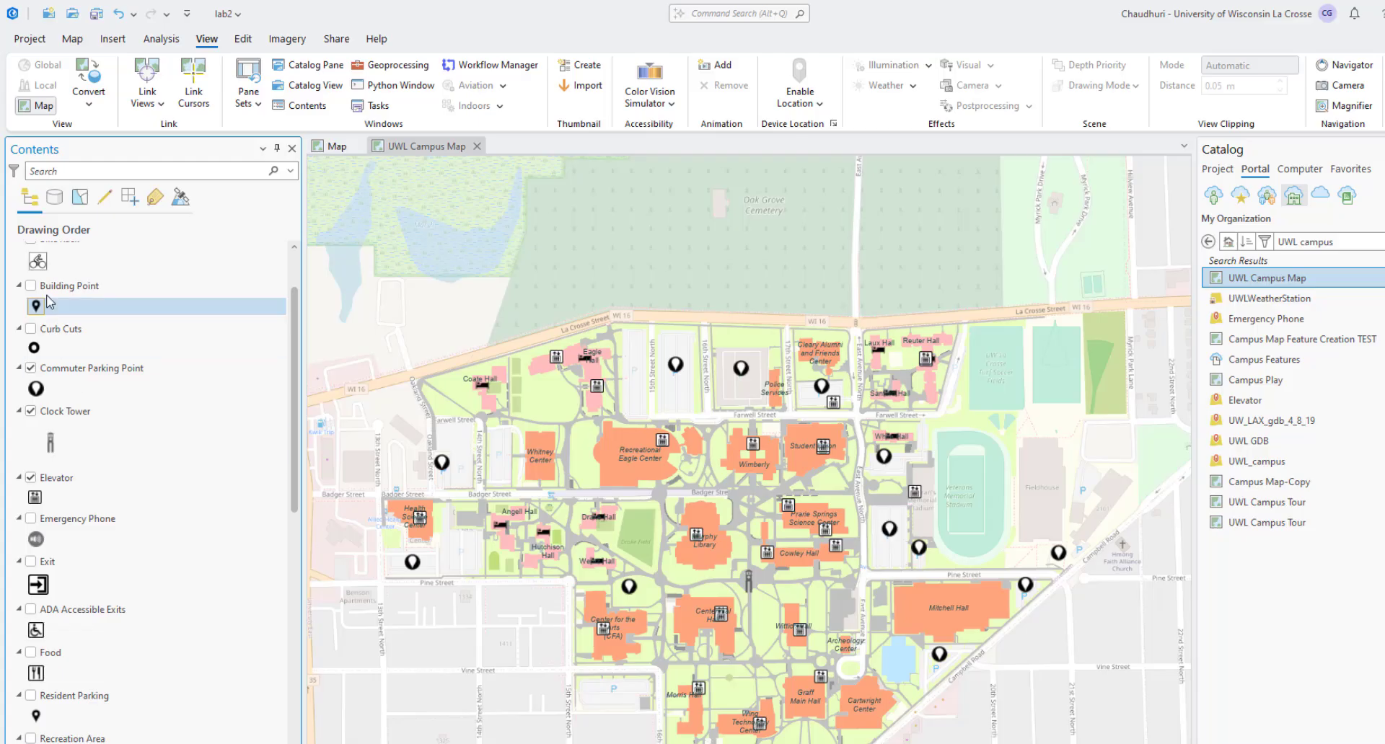
left_click(31, 285)
right_click(48, 285)
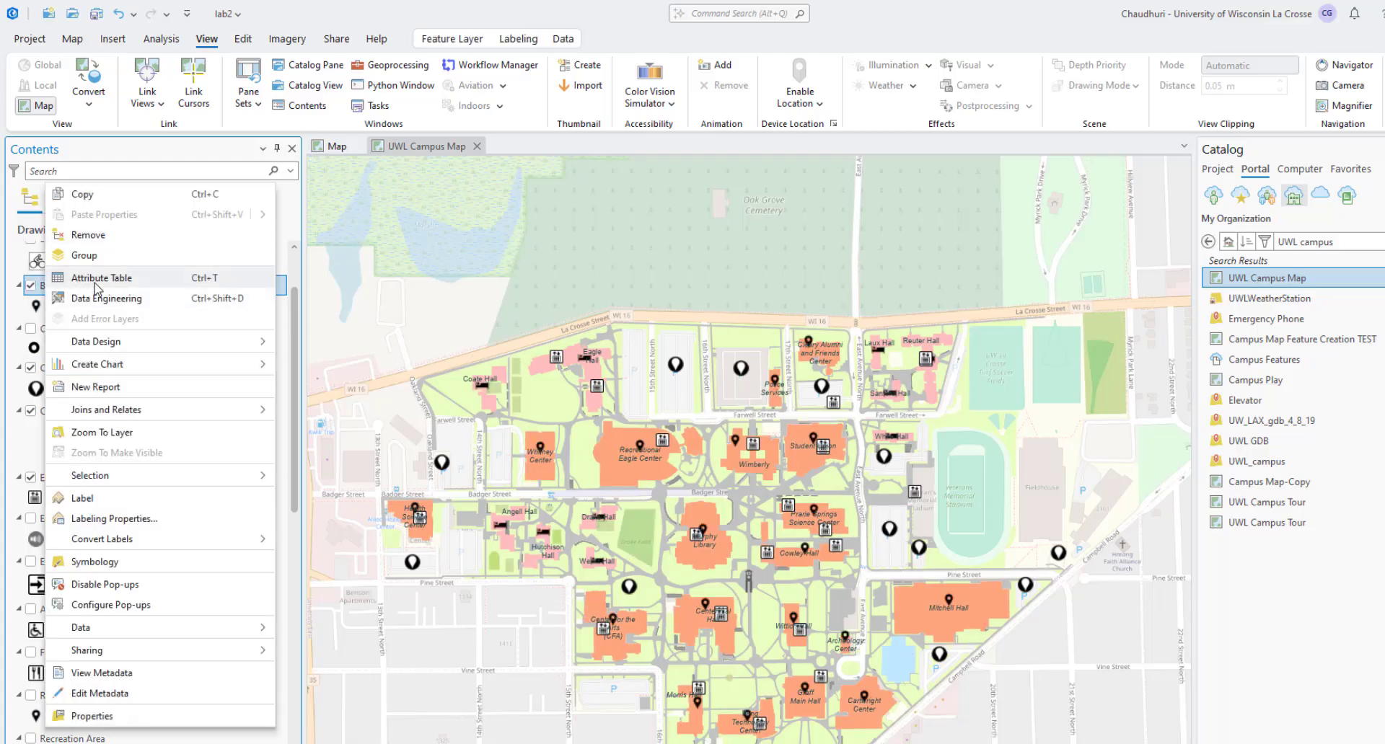
left_click(97, 278)
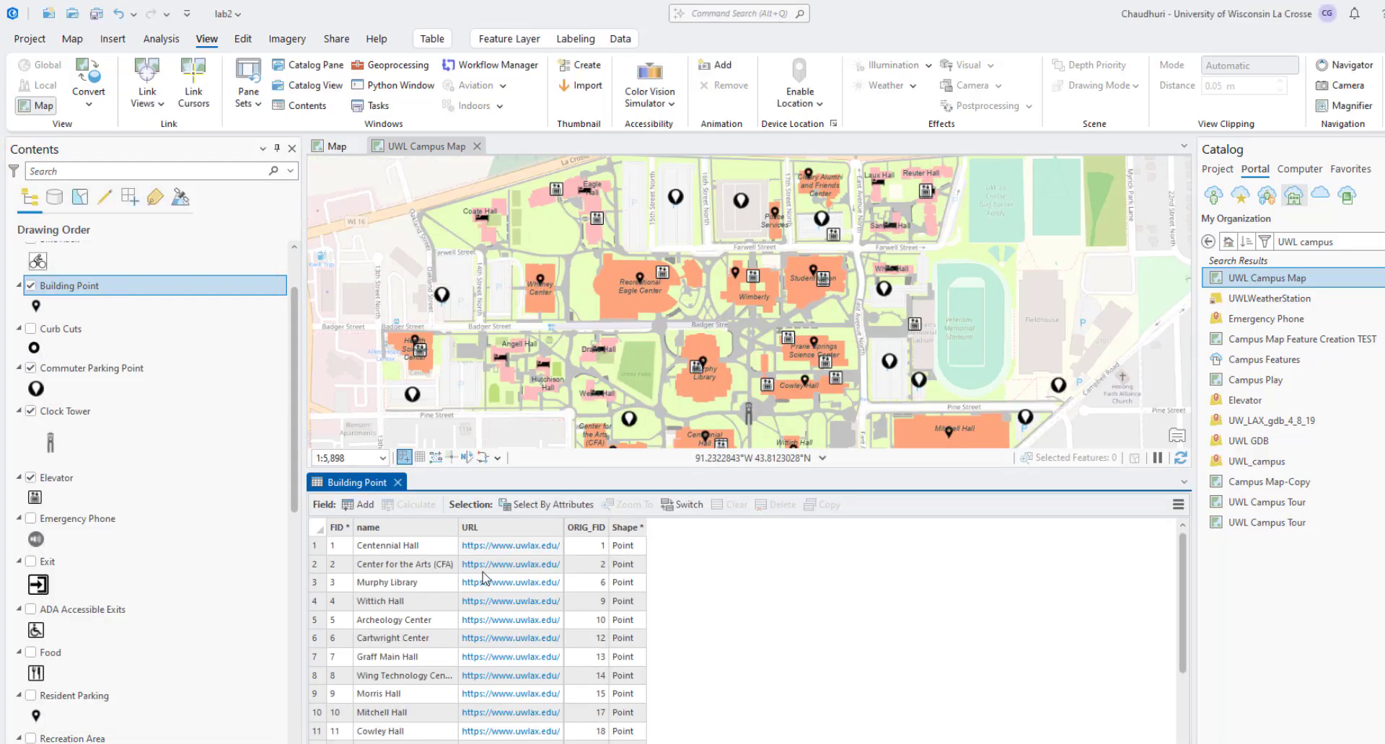
Close the Building Point attribute table, then inspect commuter parking lot C-7's pop-up and its linked Parking Regulations web page.
left_click(399, 483)
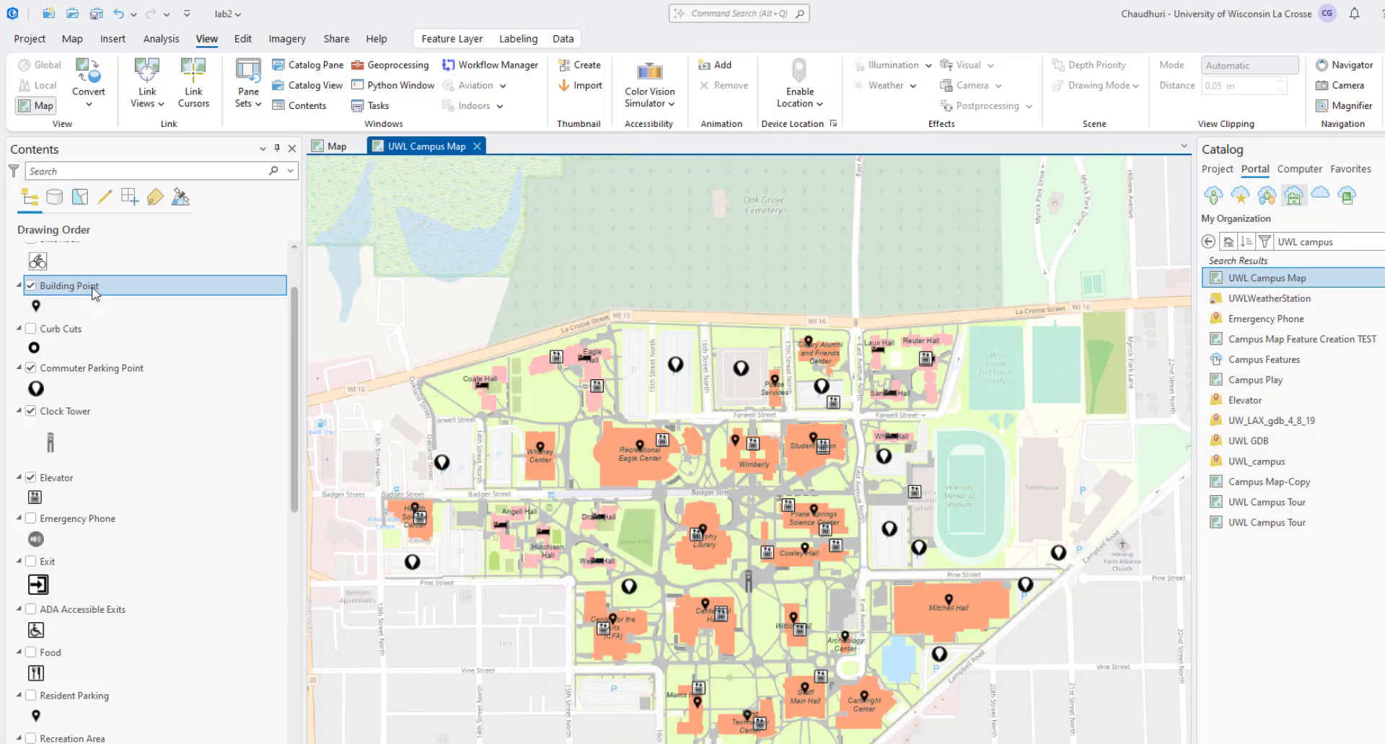
left_click(674, 369)
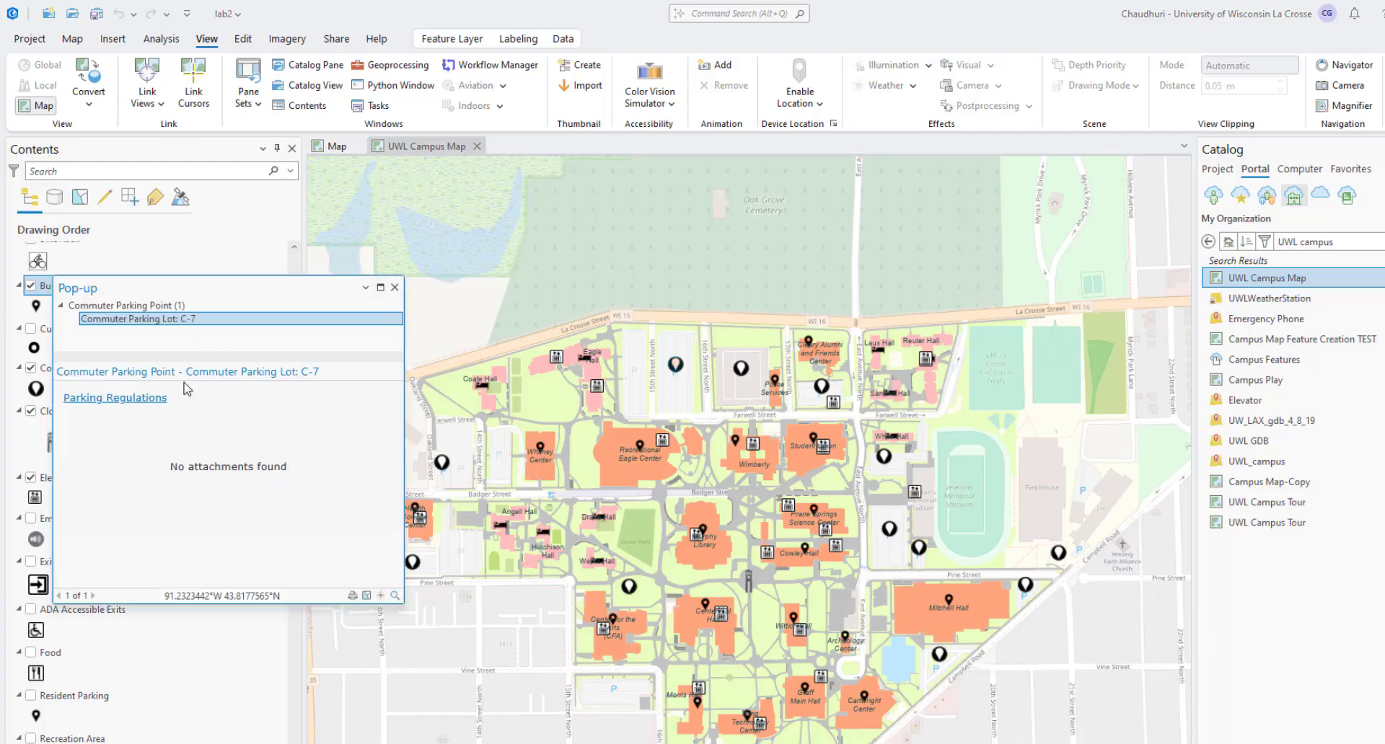
left_click(153, 398)
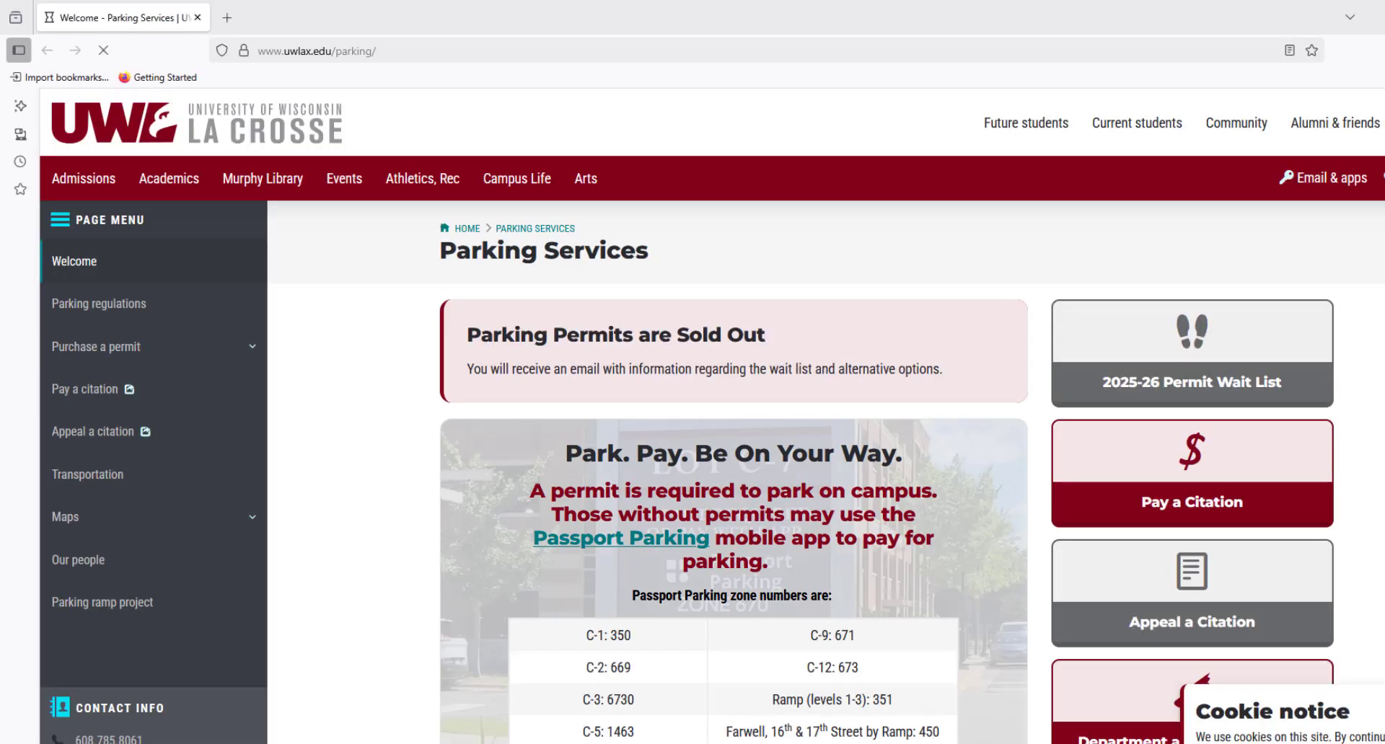
key("alt+Tab")
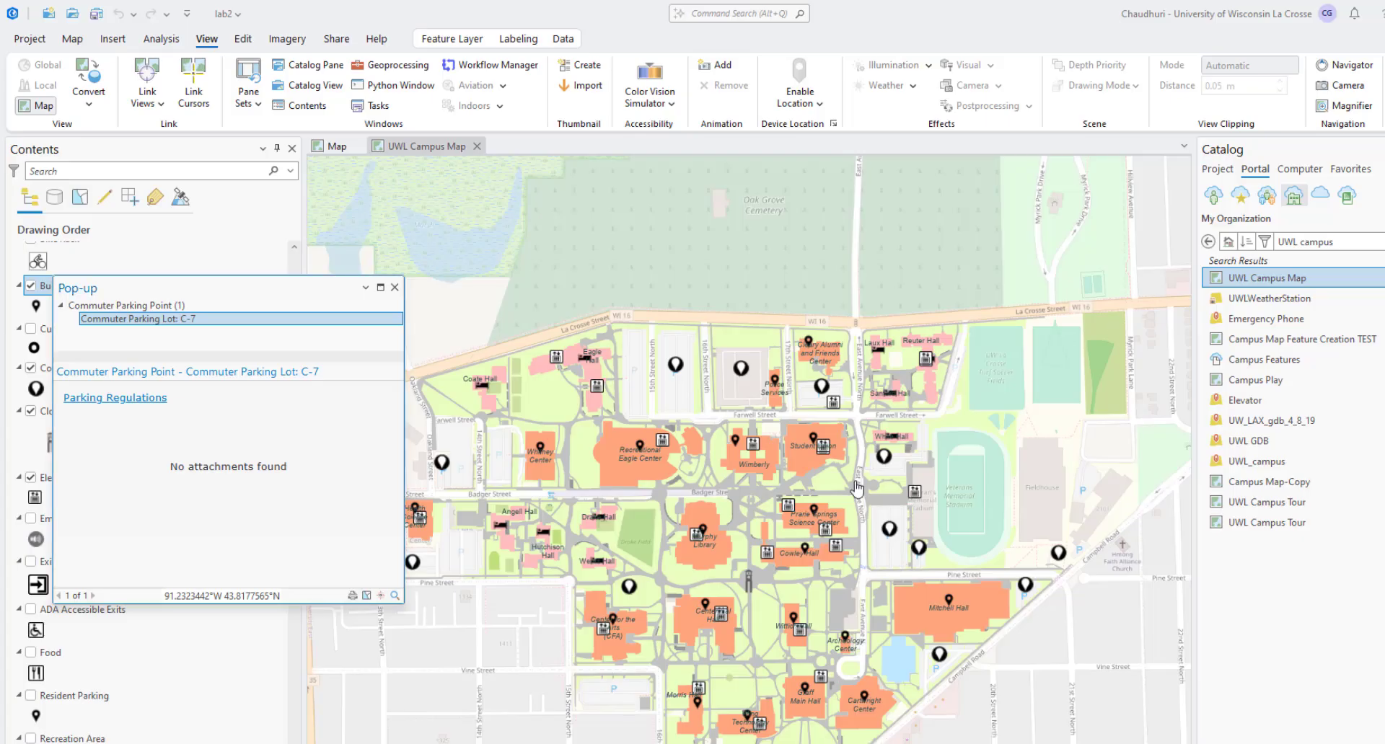
left_click(394, 287)
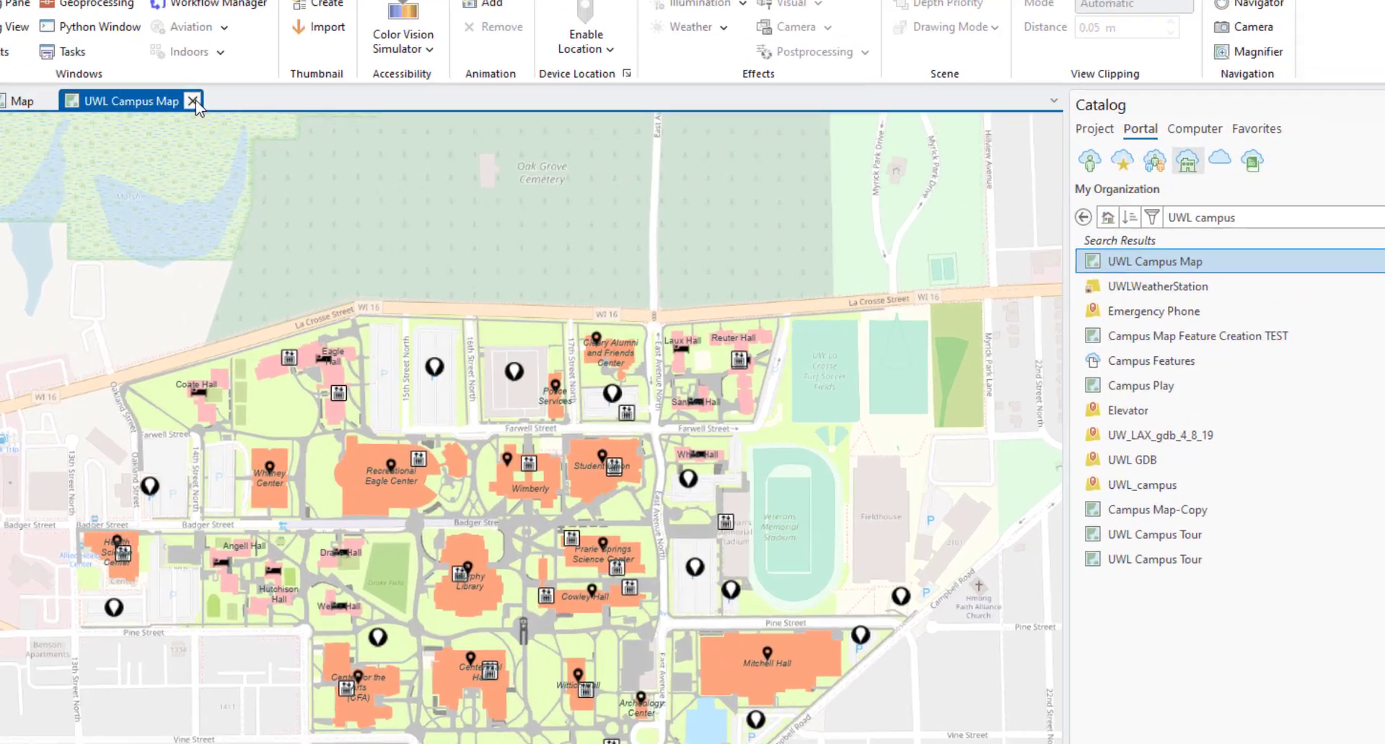
Close the UWL Campus Map view and switch the portal source to Living Atlas.
left_click(478, 147)
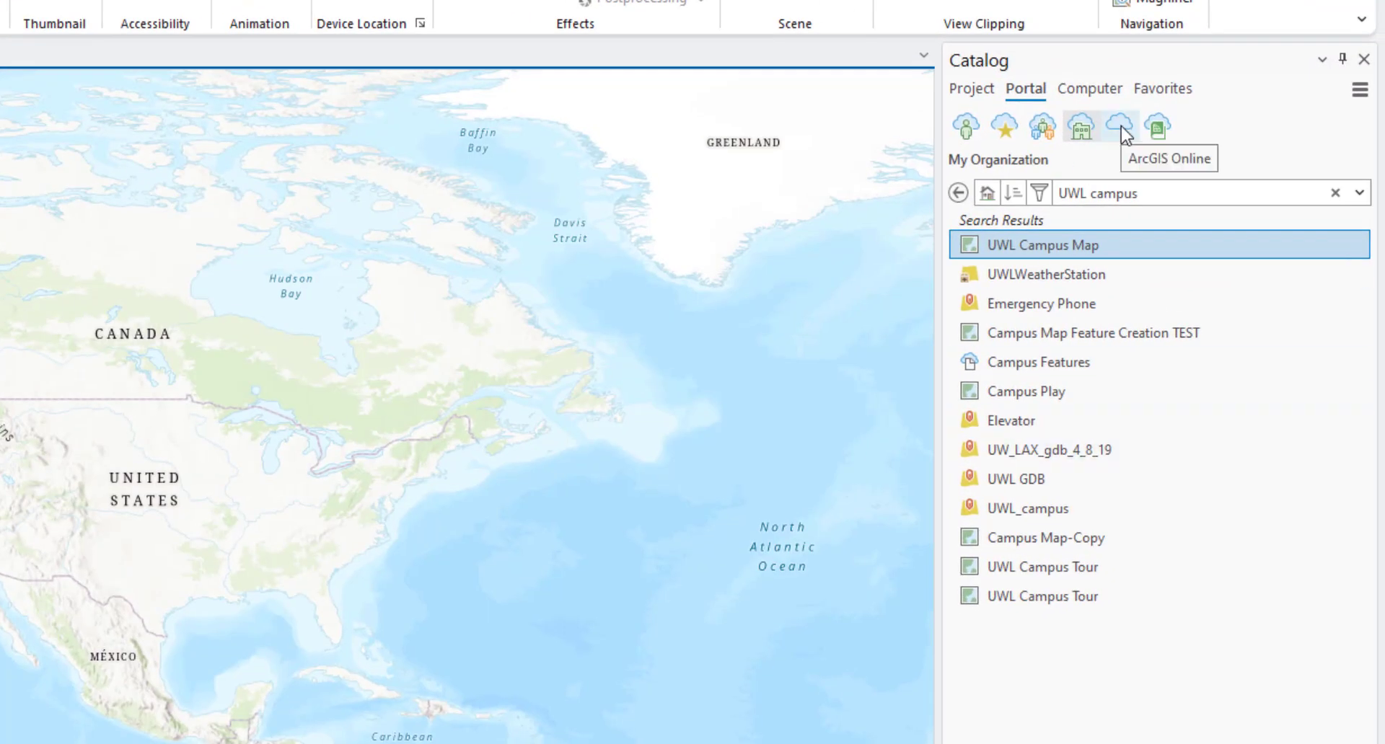
left_click(1120, 125)
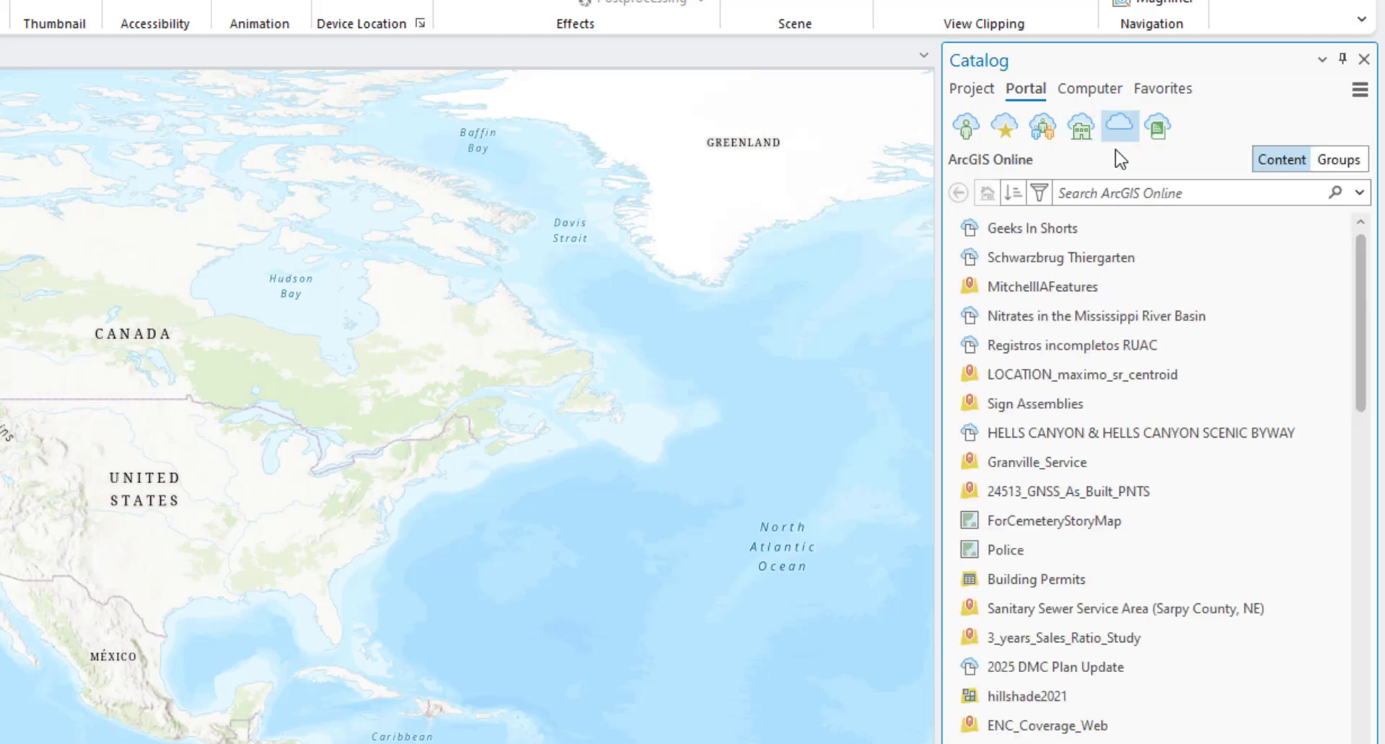
left_click(1157, 128)
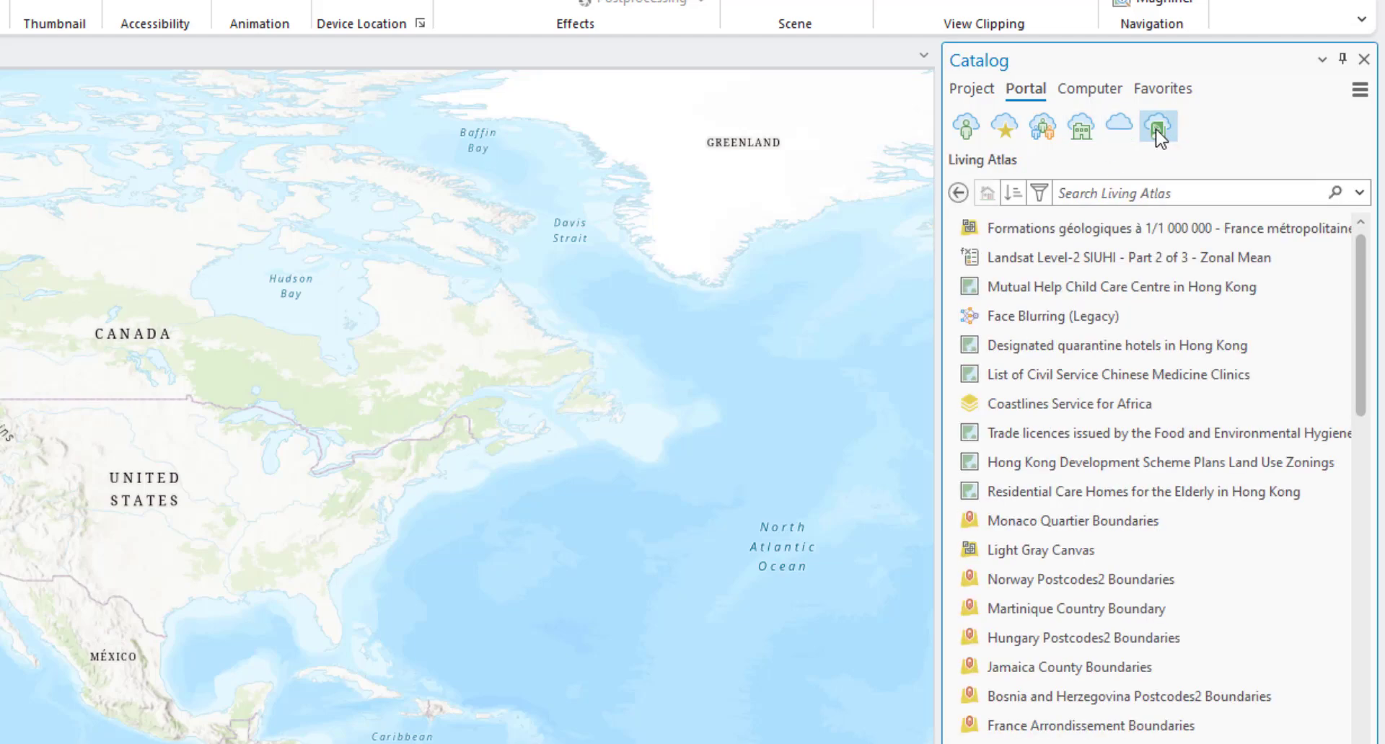
Search Living Atlas for "usa county".
left_click(1169, 195)
left_click(1167, 194)
type("usa county")
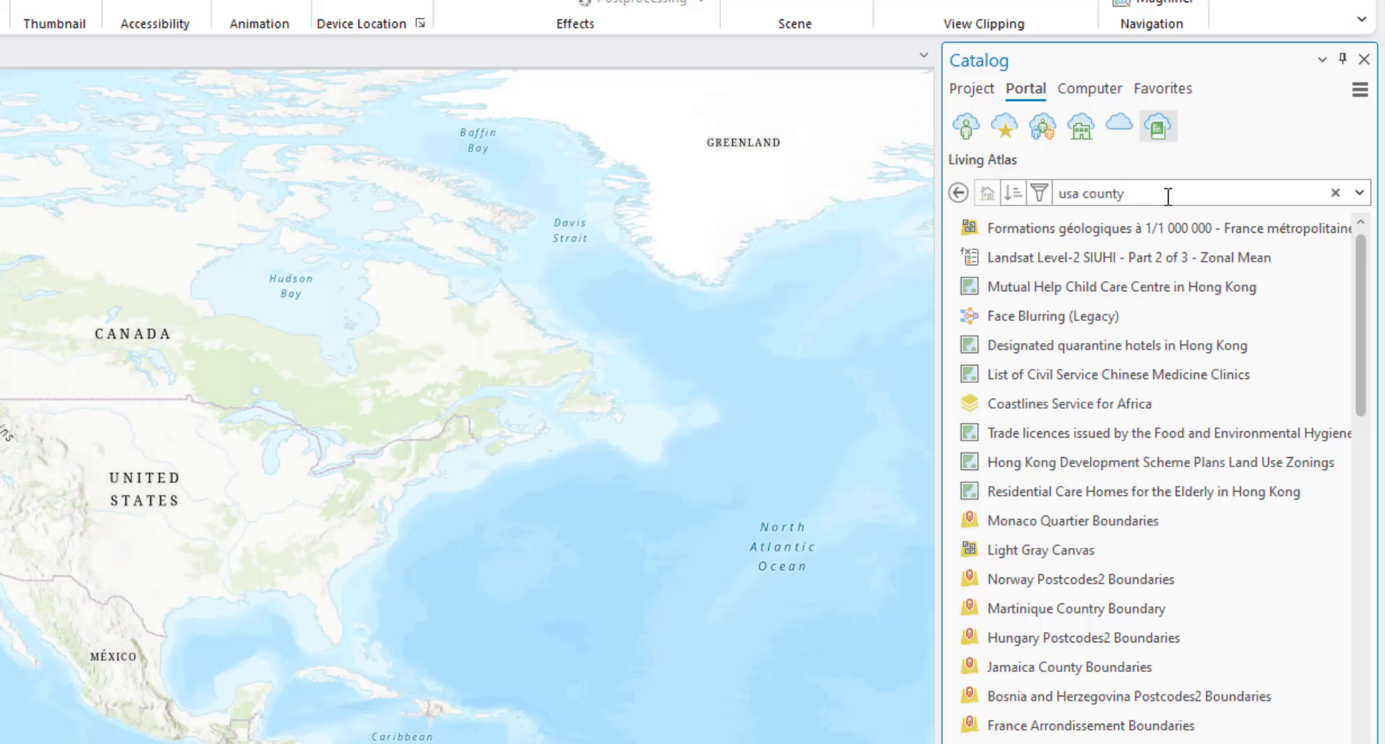
type(" lyaer")
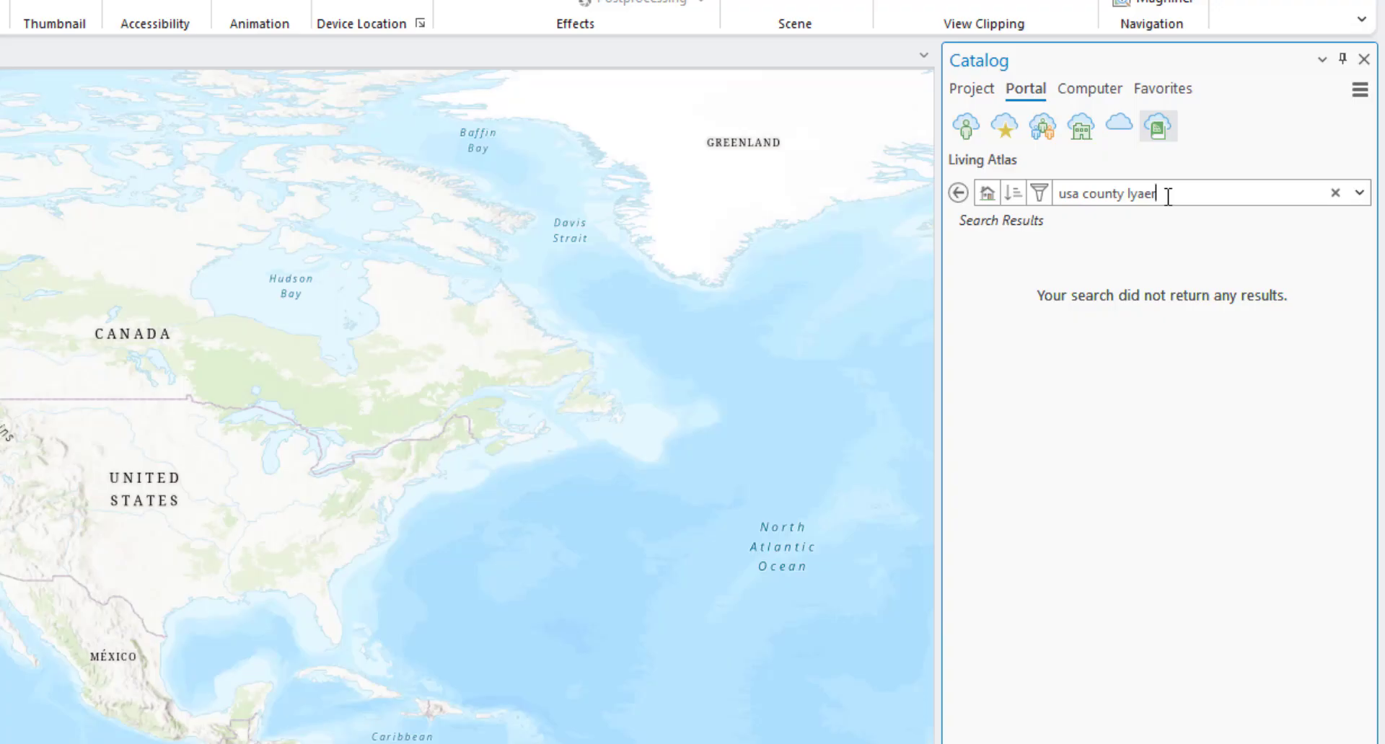
key("BackSpace")
key("BackSpace")
key("BackSpace")
key("BackSpace")
key("BackSpace")
key("BackSpace")
key("Return")
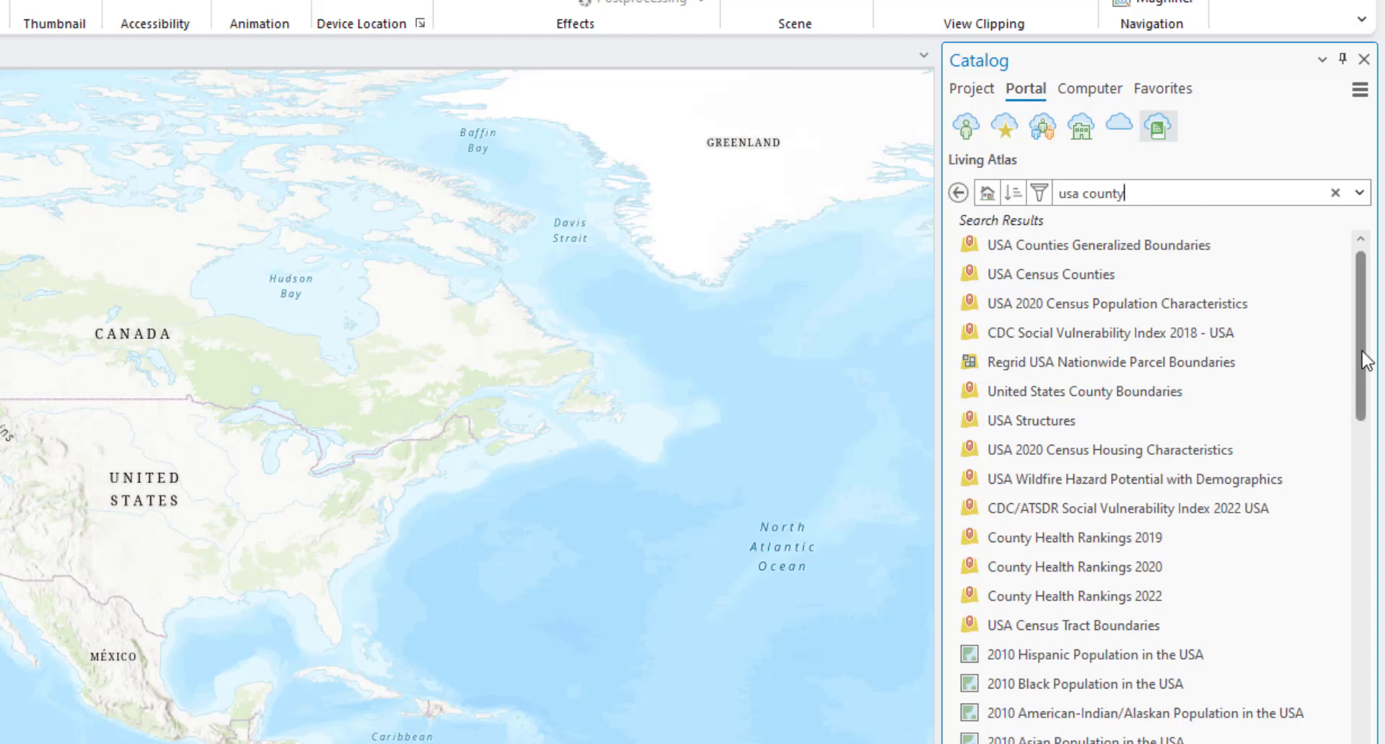
Add the USA Census Counties layer to the current map and review the options available for the county layer.
mouse_move(1091, 287)
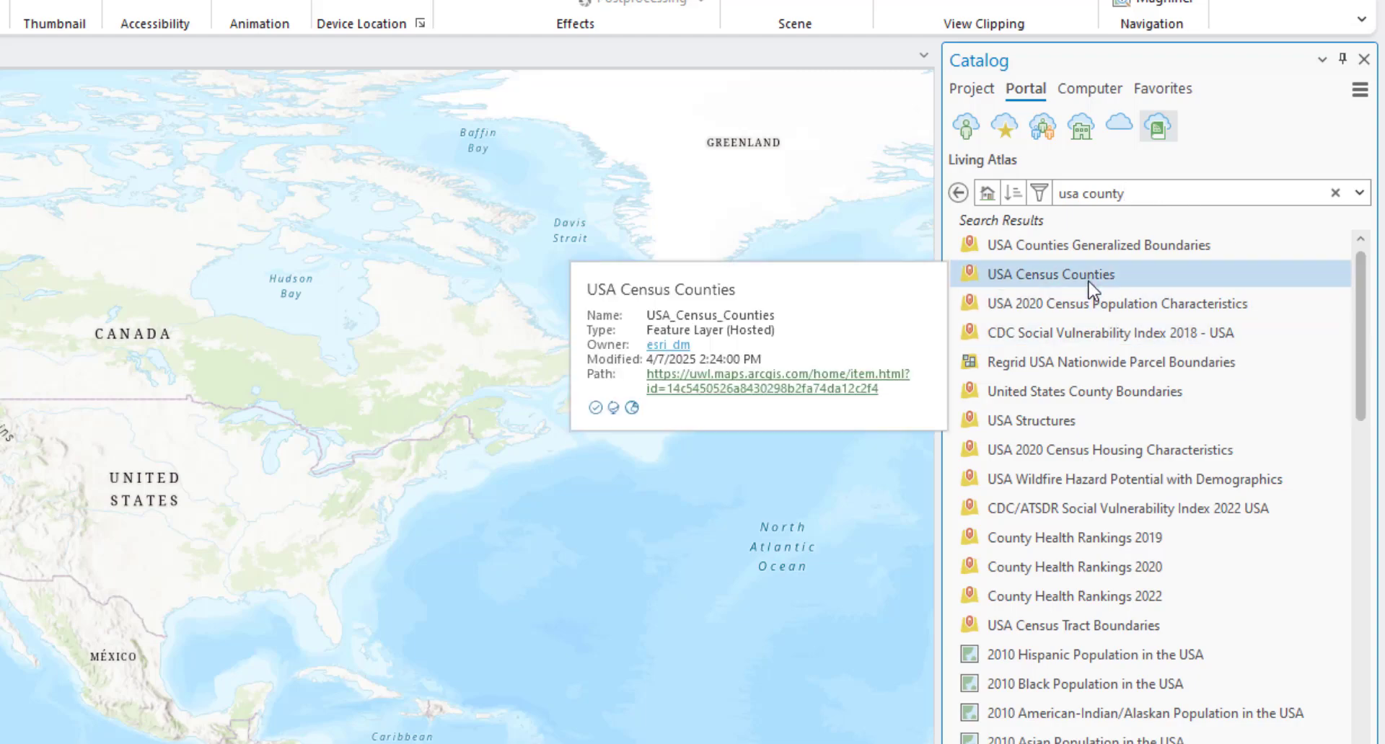
right_click(1041, 276)
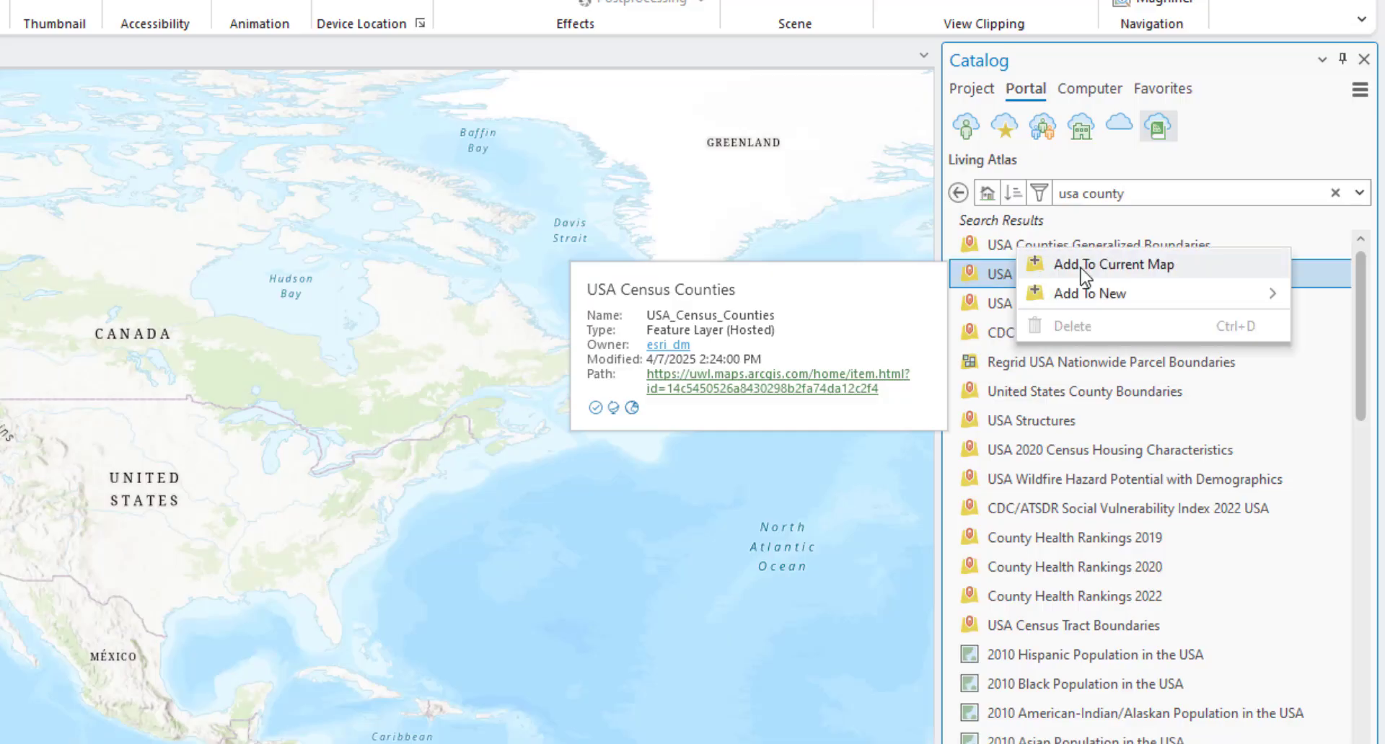
left_click(1060, 266)
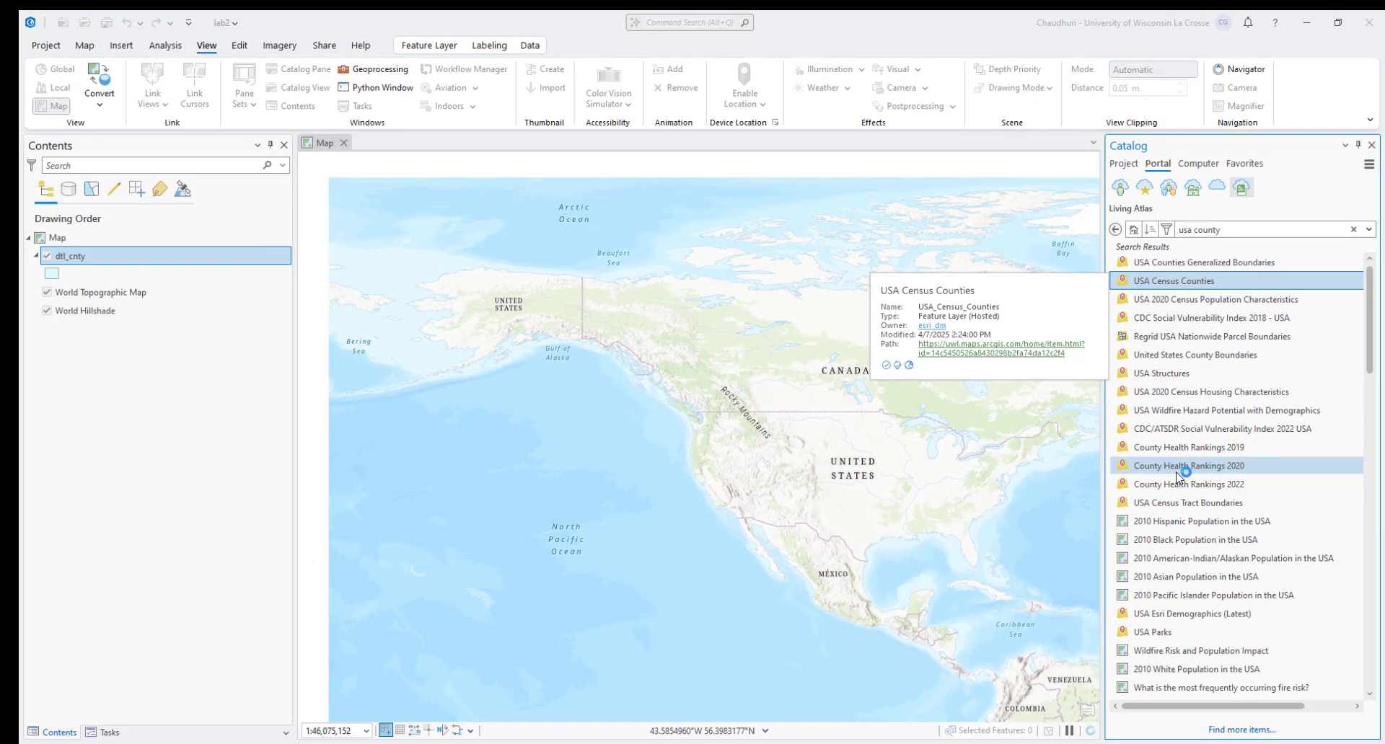
scroll(915, 433, "up", 5)
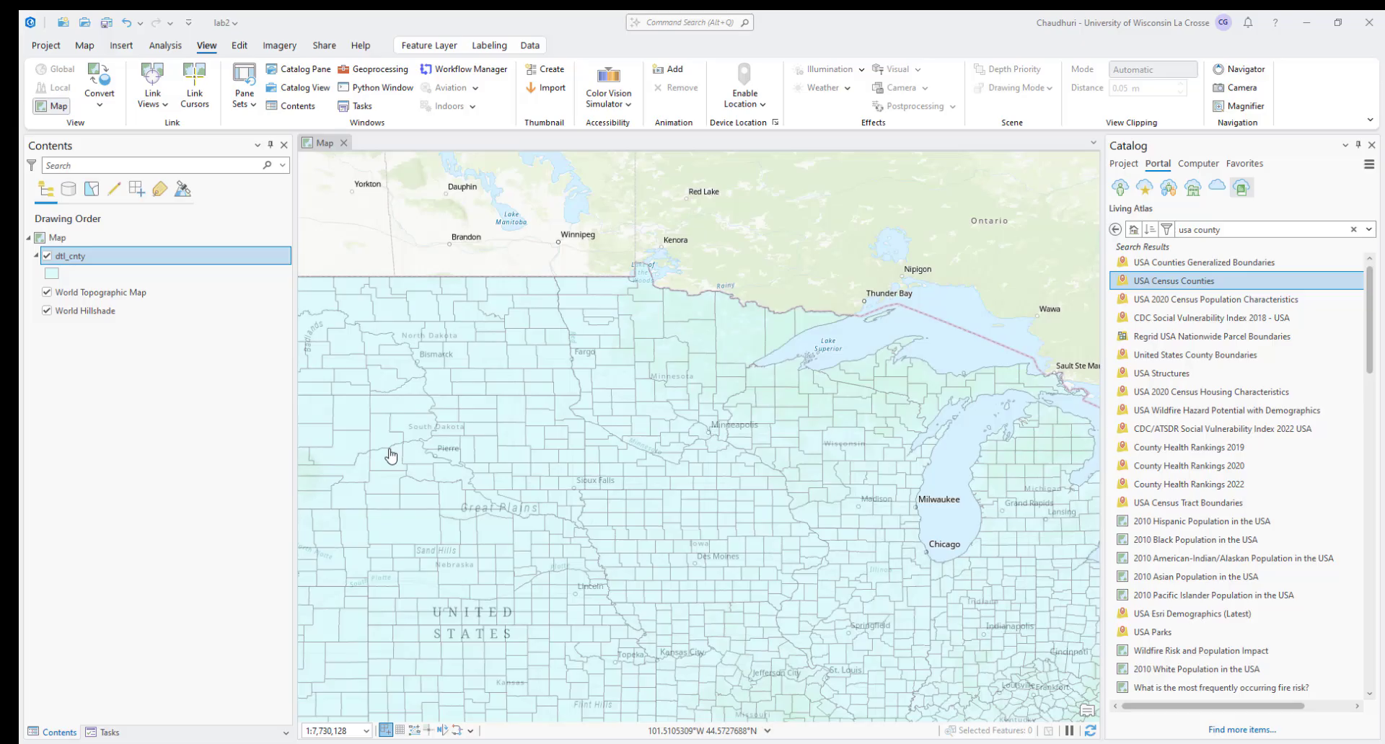
right_click(214, 261)
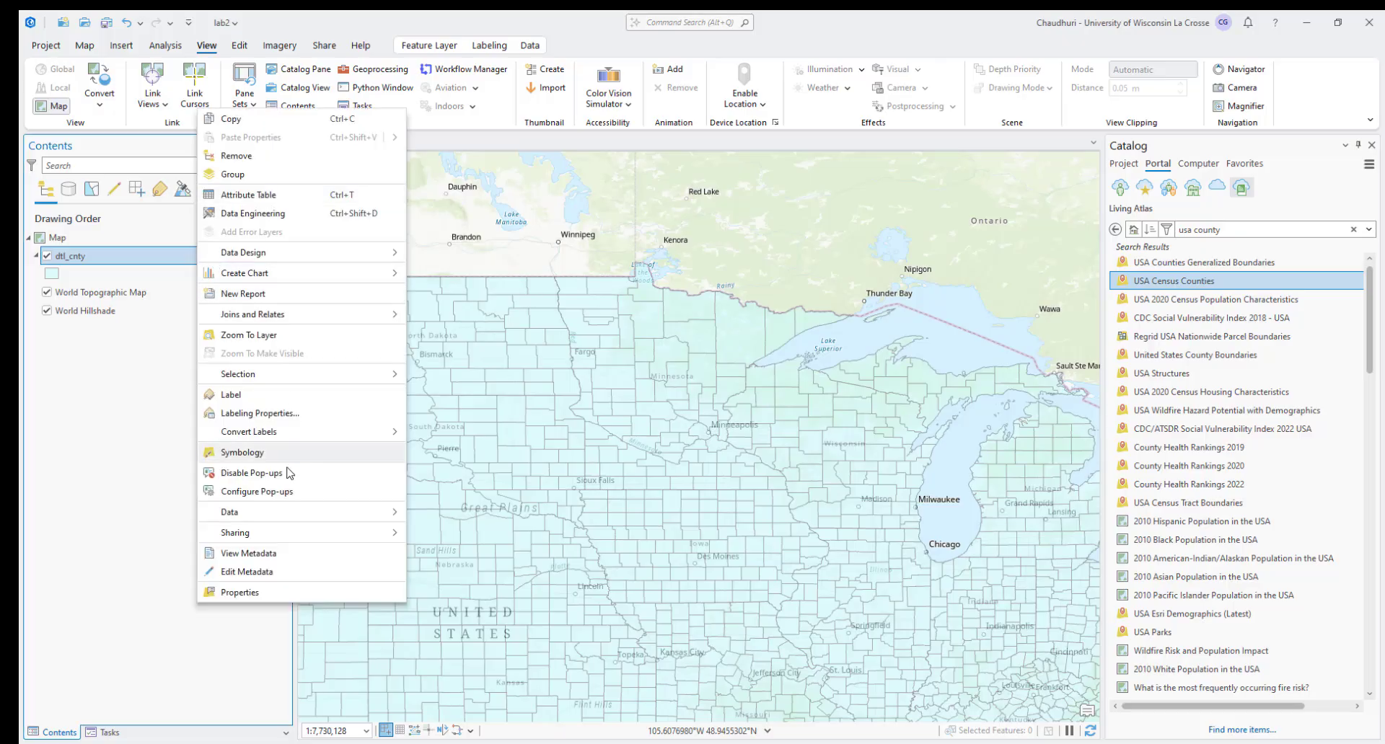
mouse_move(287, 526)
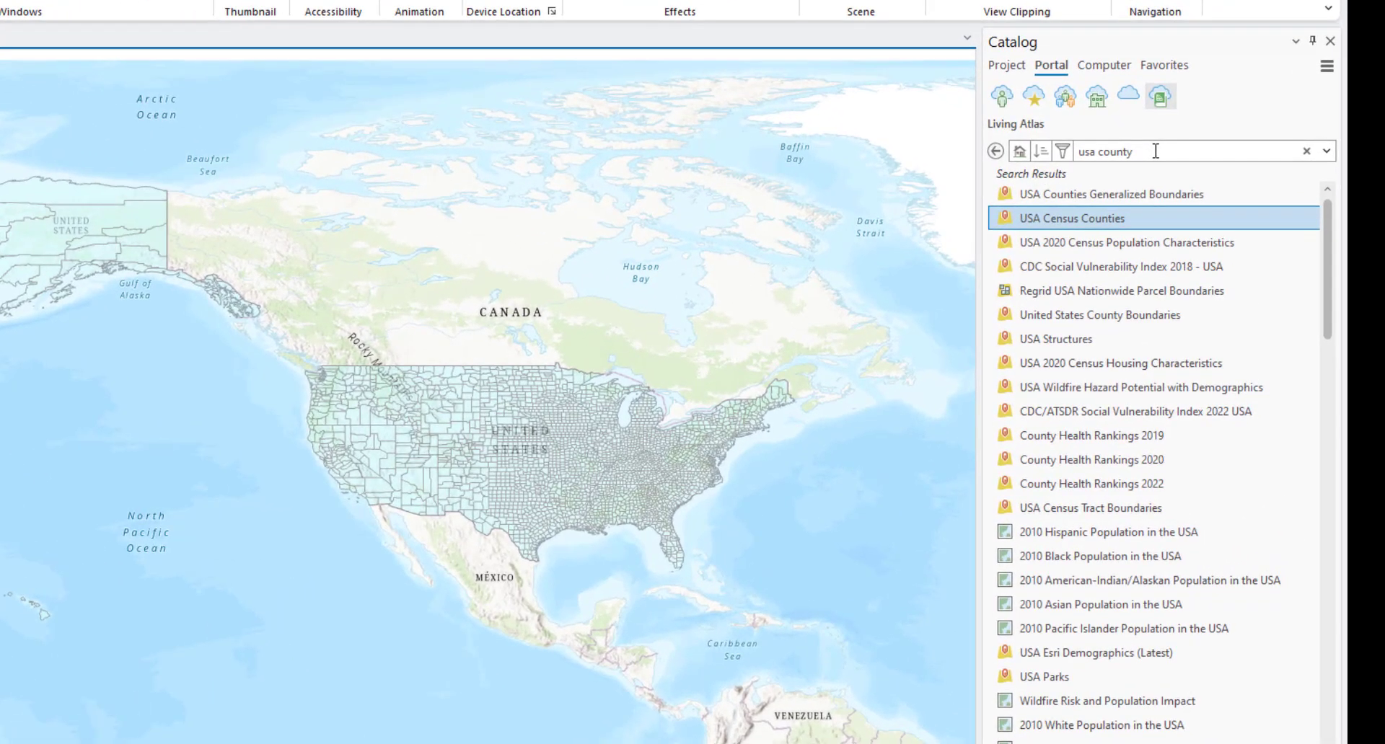
Search Living Atlas for "major cities" and add the USA Major Cities layer to the current map.
left_click_drag(1233, 230, 1176, 230)
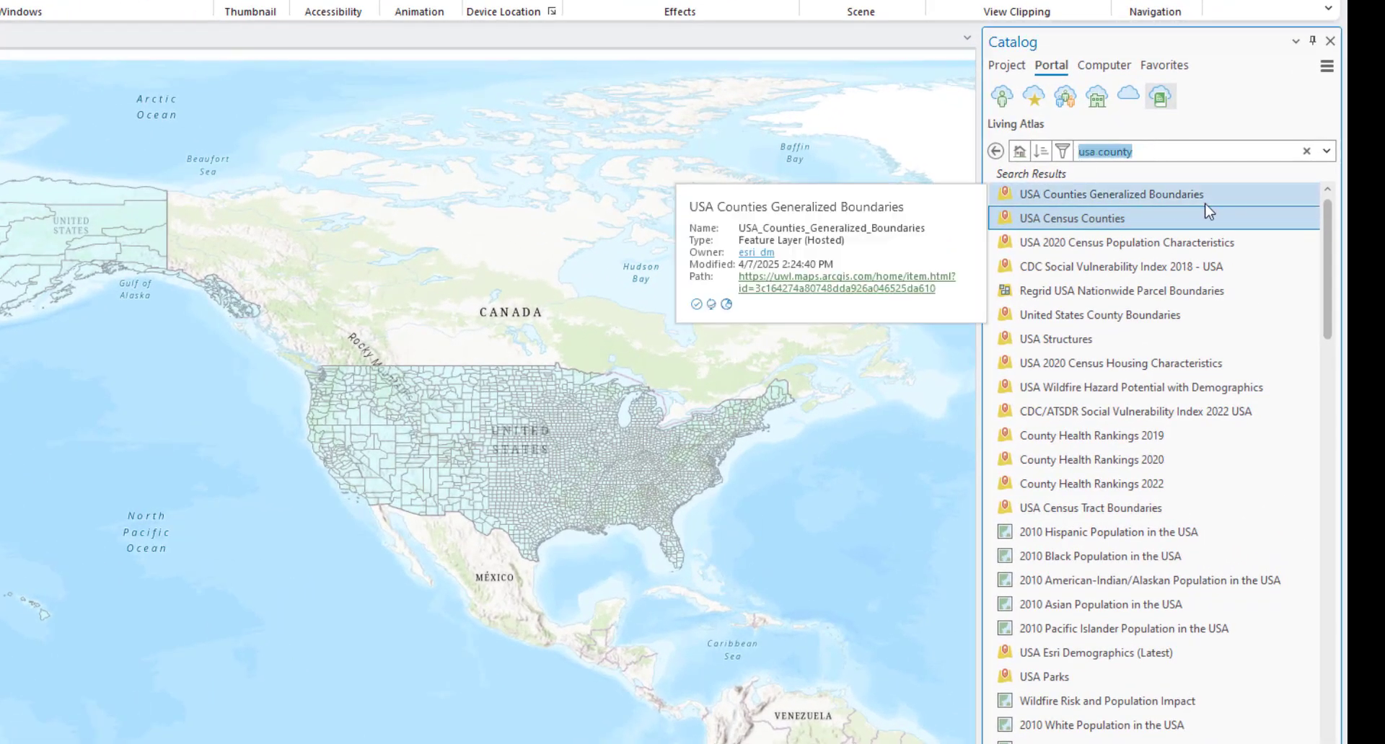
type("major cities")
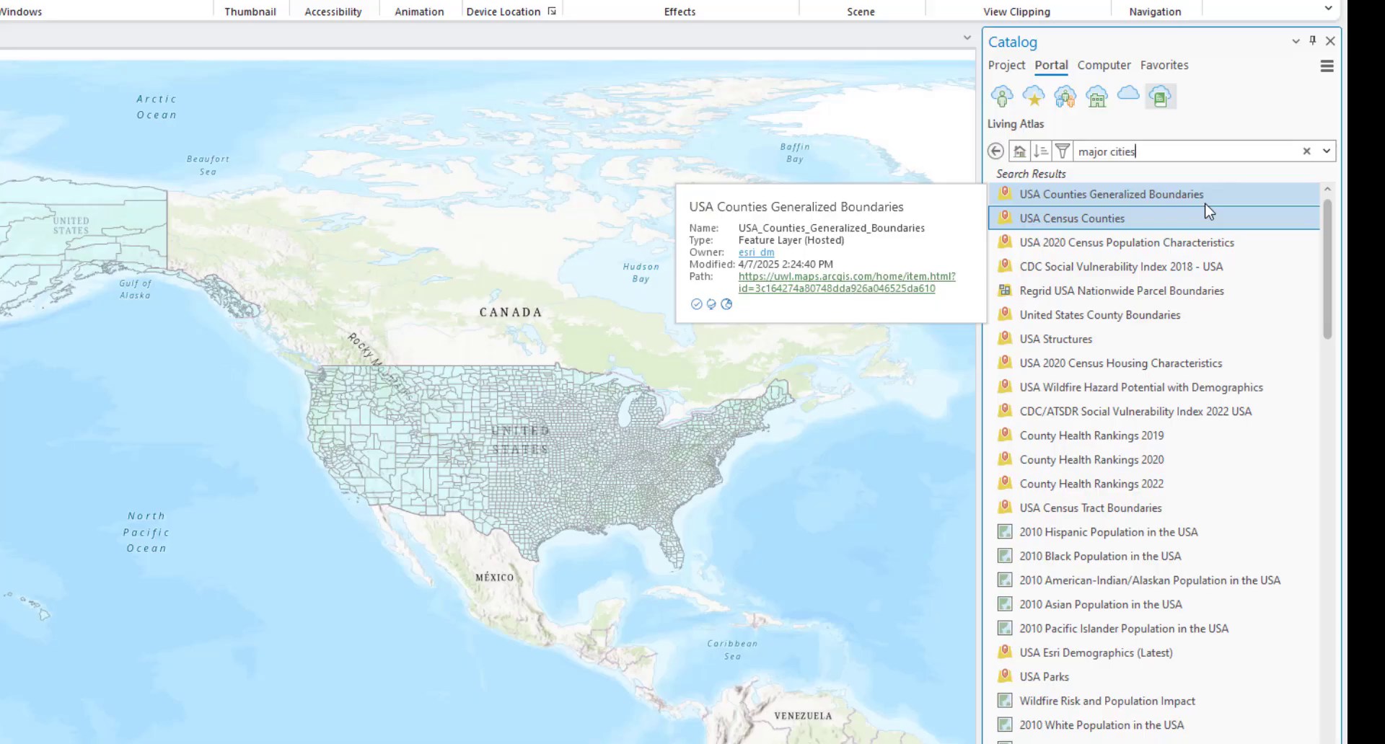
key("Return")
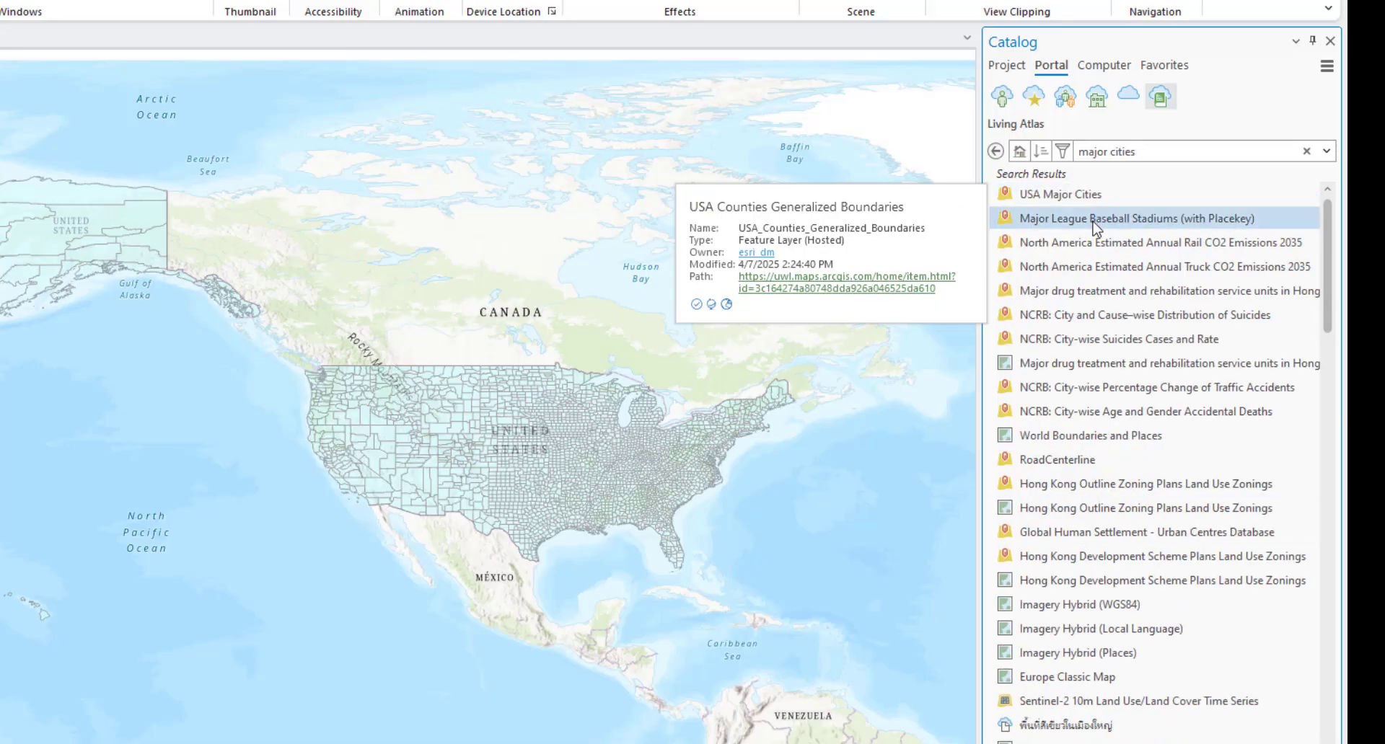
right_click(1093, 201)
left_click(1125, 189)
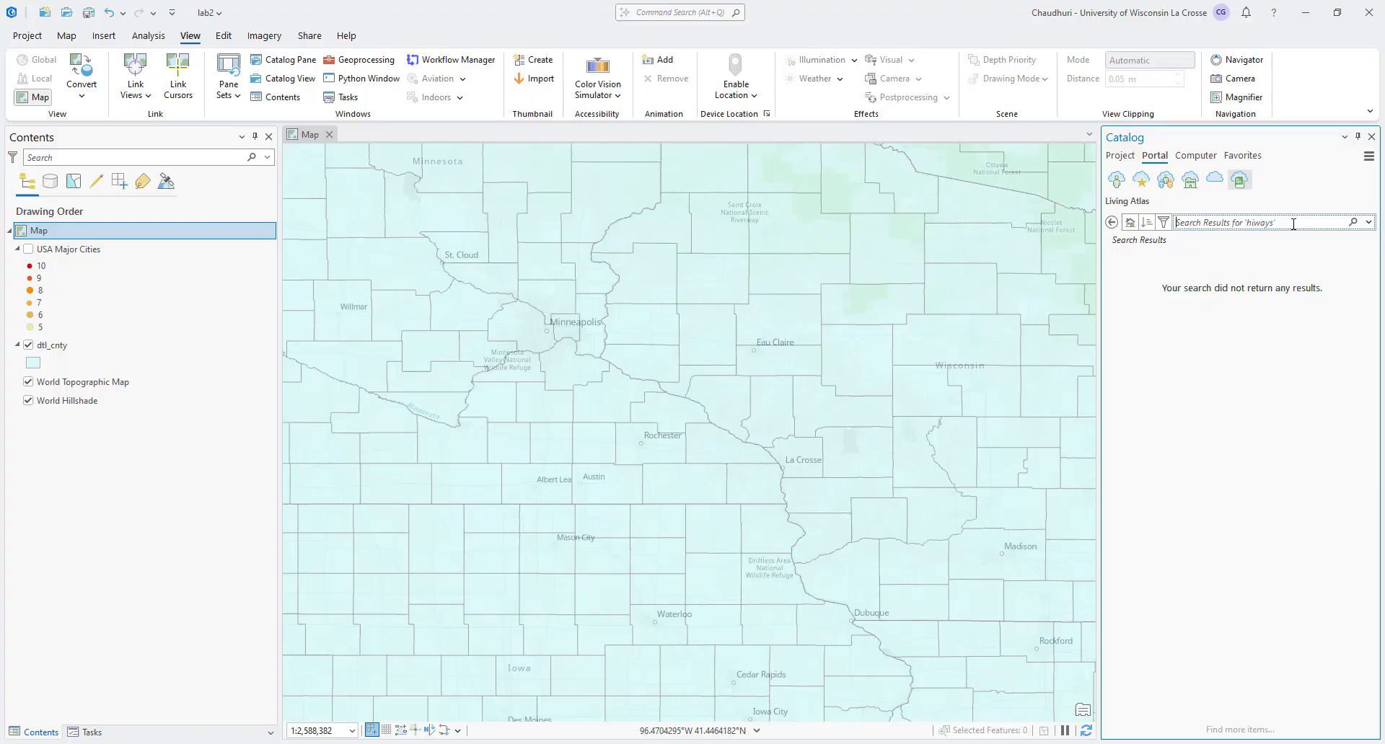
Search Living Atlas for "highways" and add OpenStreetMap Highways for North America to the current map.
type("highways")
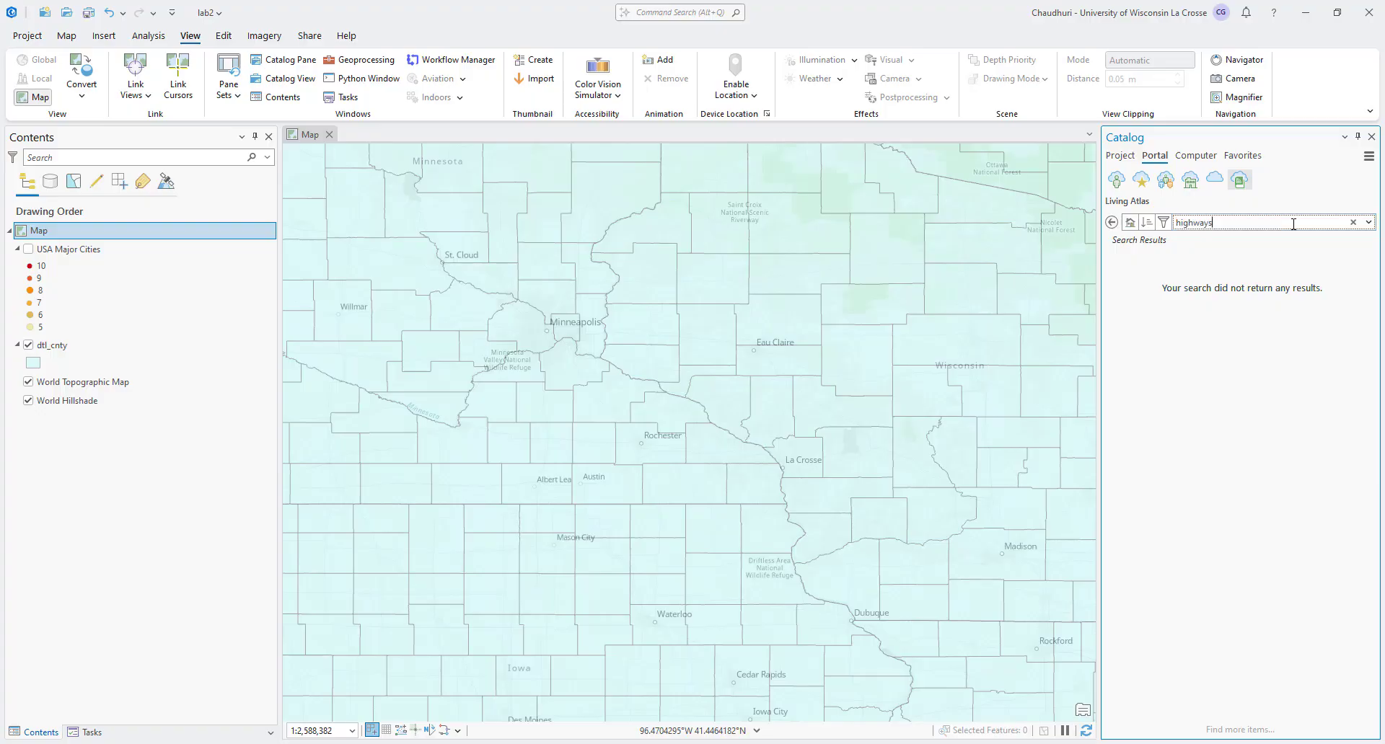
key("Return")
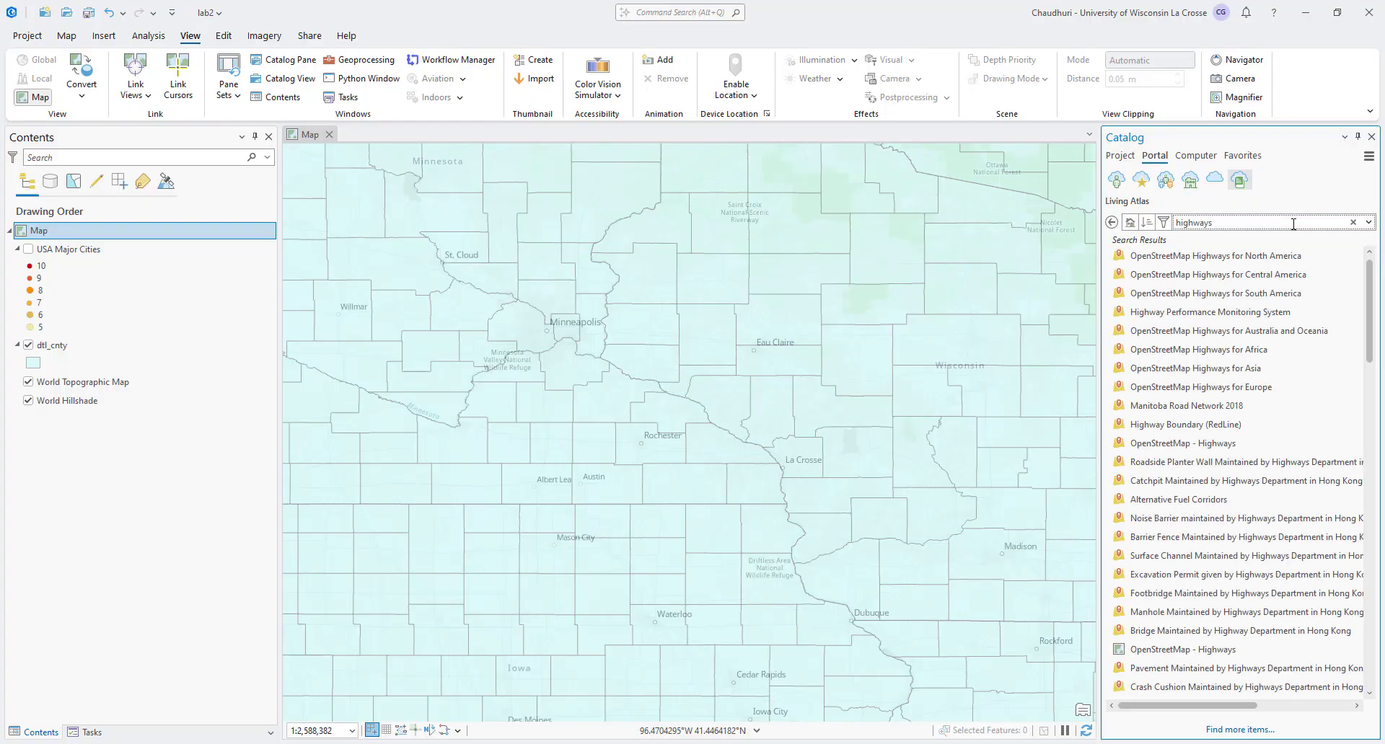
left_click(1311, 261)
right_click(1298, 257)
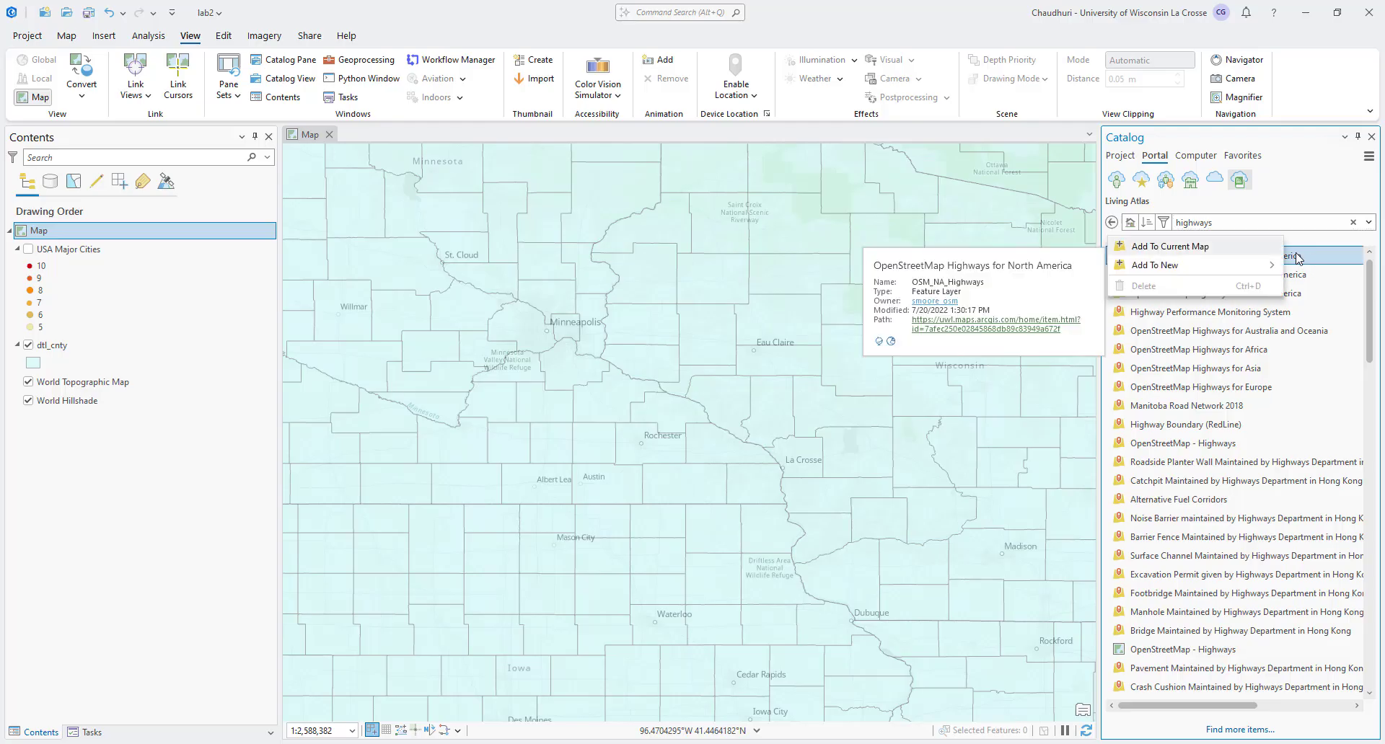
left_click(1255, 251)
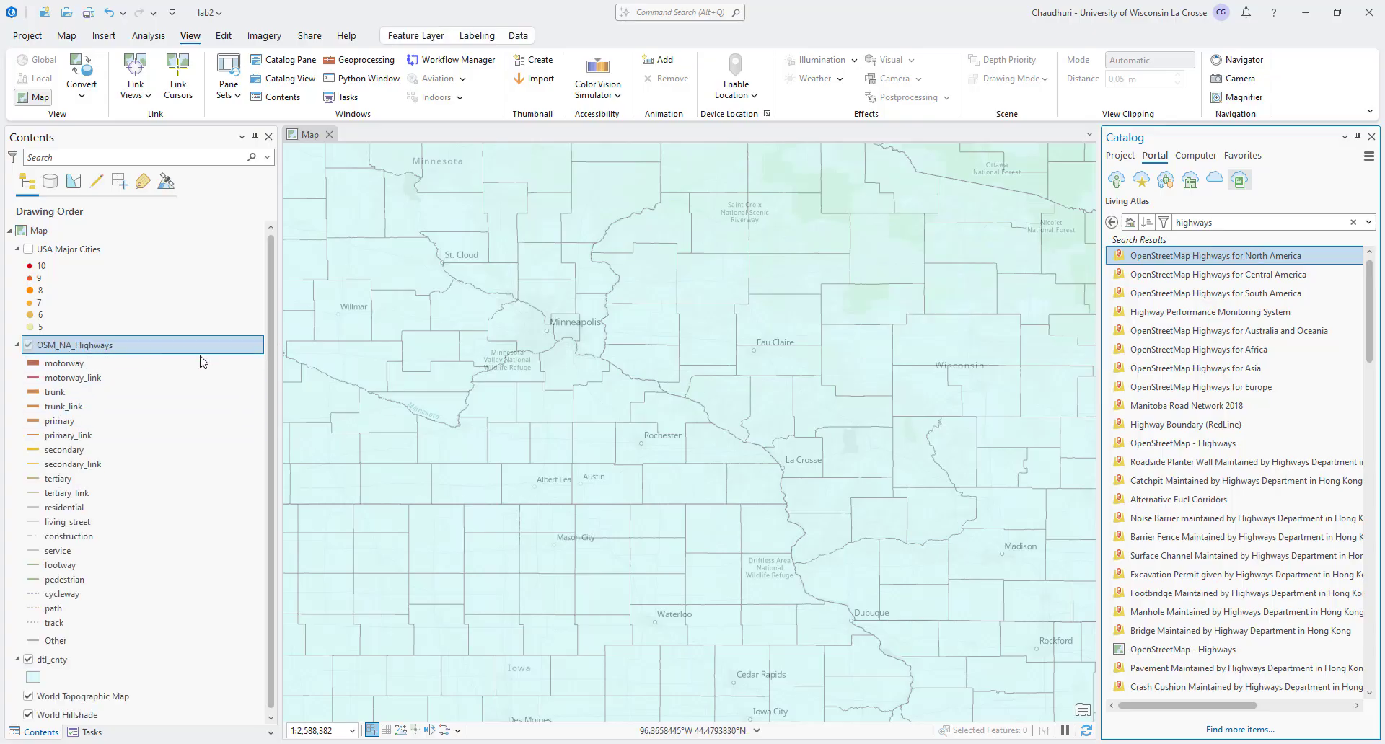
Look through the attribute table of the OSM_NA_Highways layer and close it again.
scroll(532, 408, "down", 2)
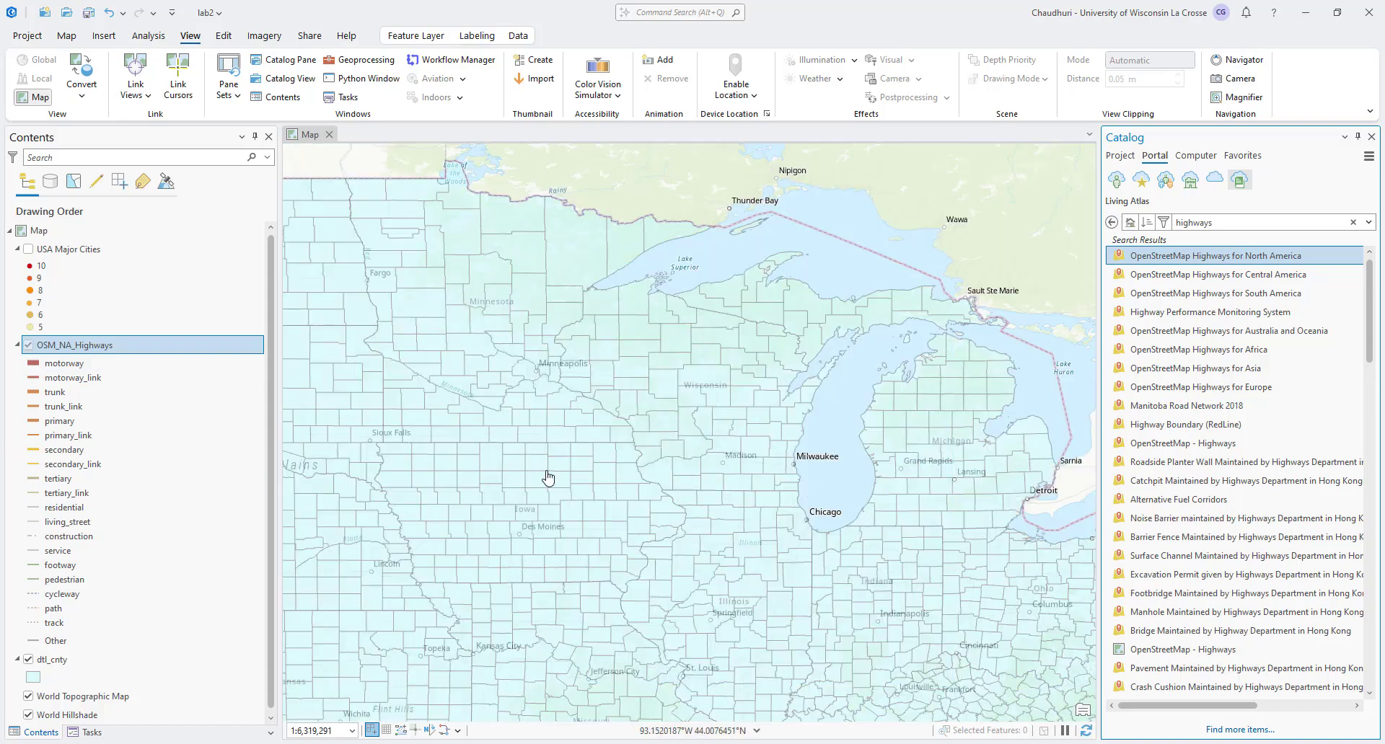
right_click(74, 346)
left_click(119, 319)
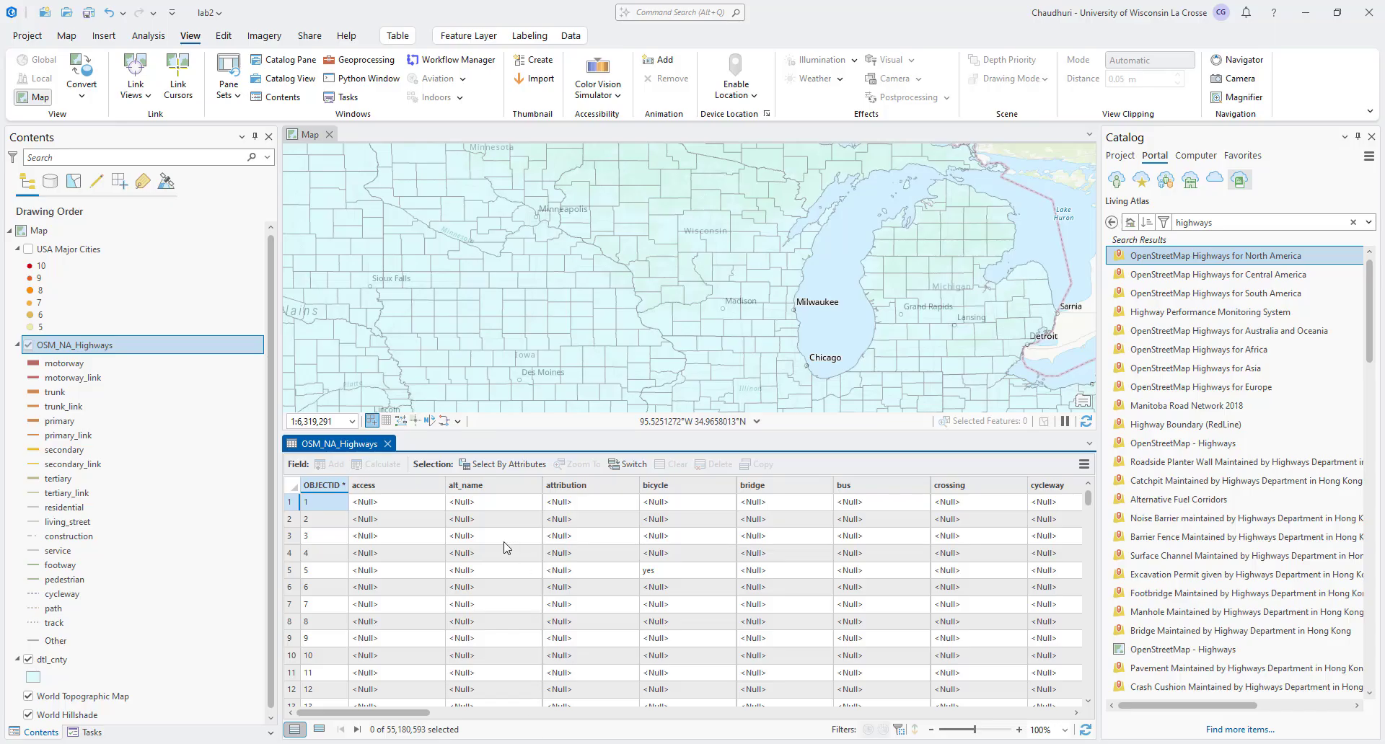
left_click(387, 443)
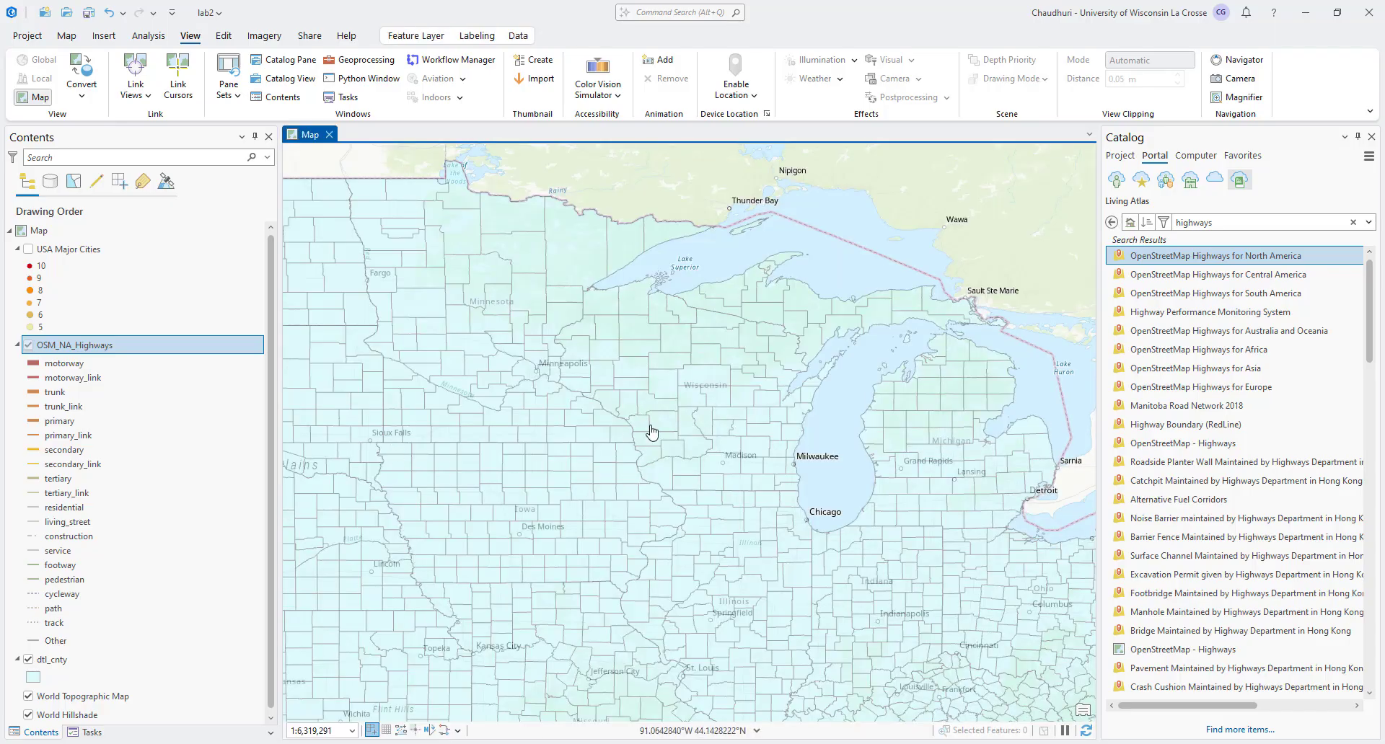
Examine the OSM_NA_Highways layer at street level around the University of Wisconsin-La Crosse campus.
scroll(635, 423, "up", 3)
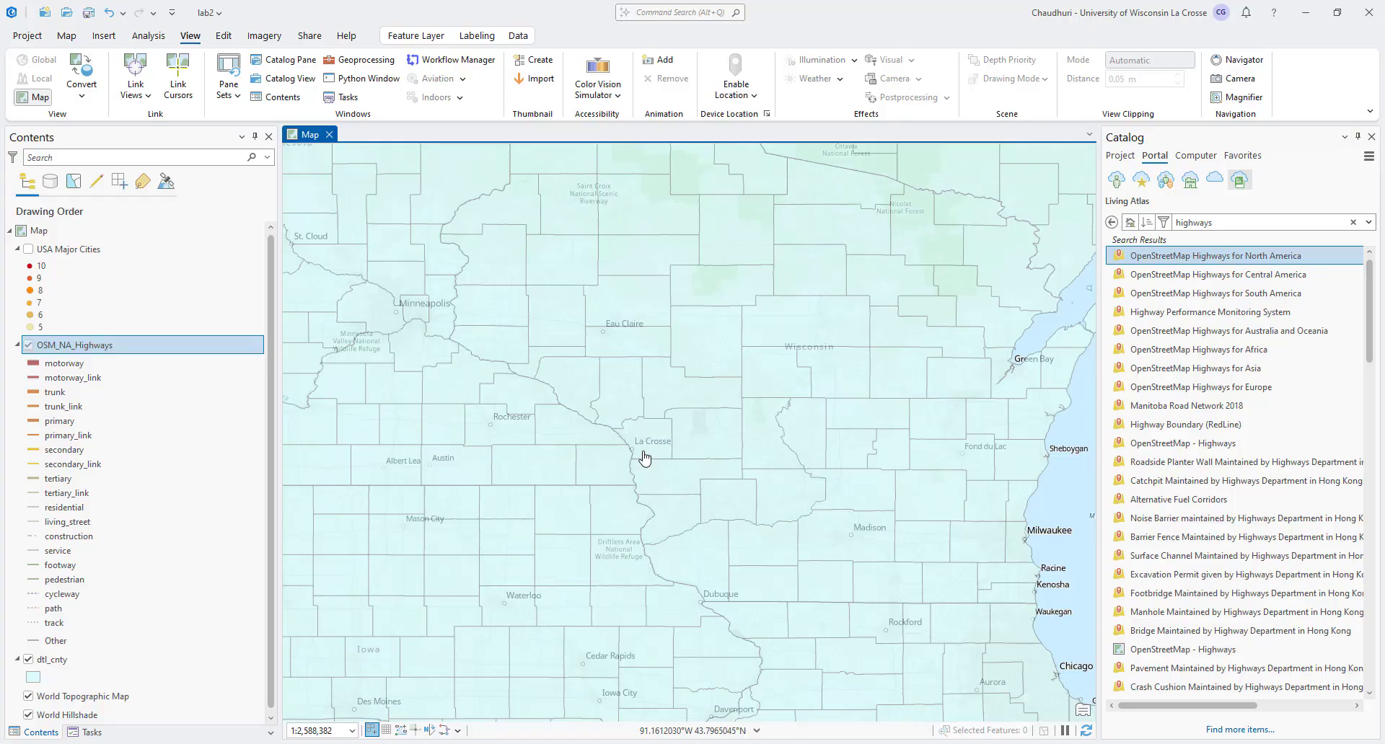
scroll(642, 457, "up", 5)
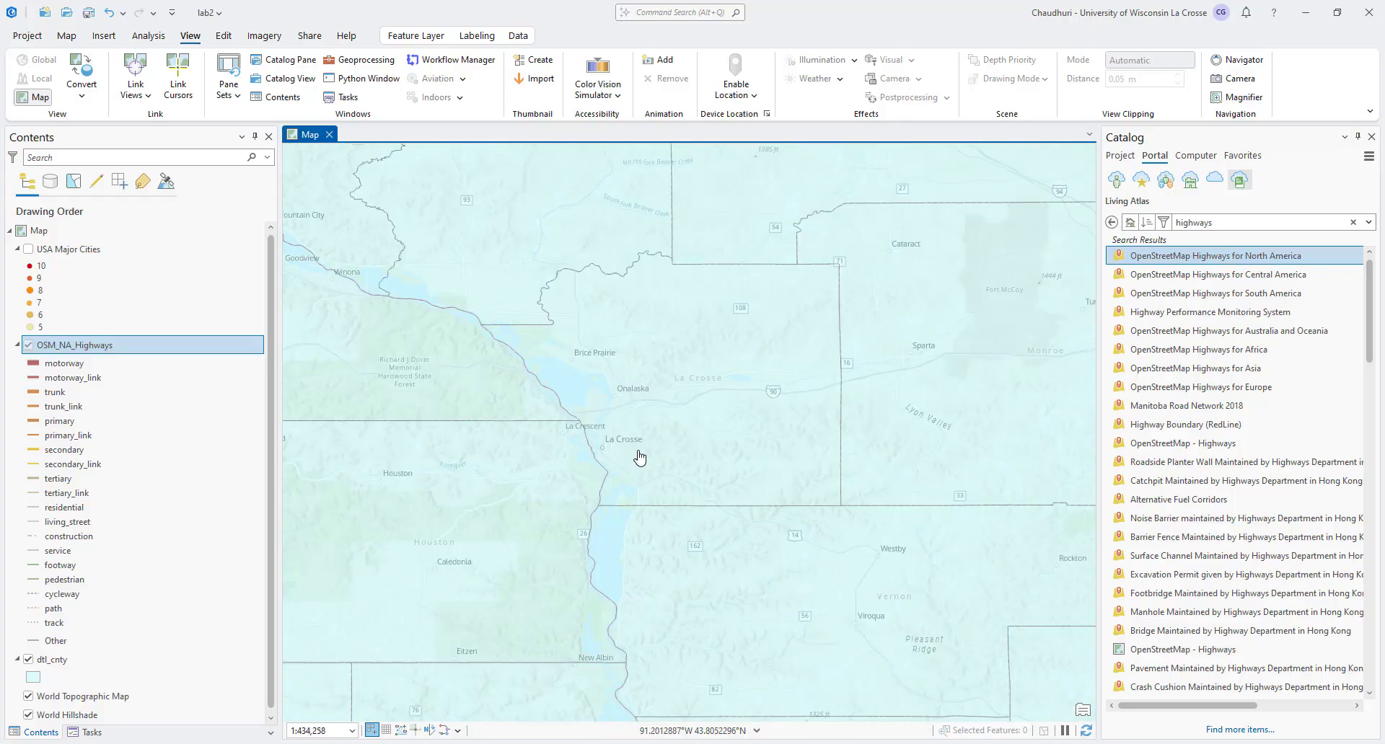
scroll(634, 444, "up", 4)
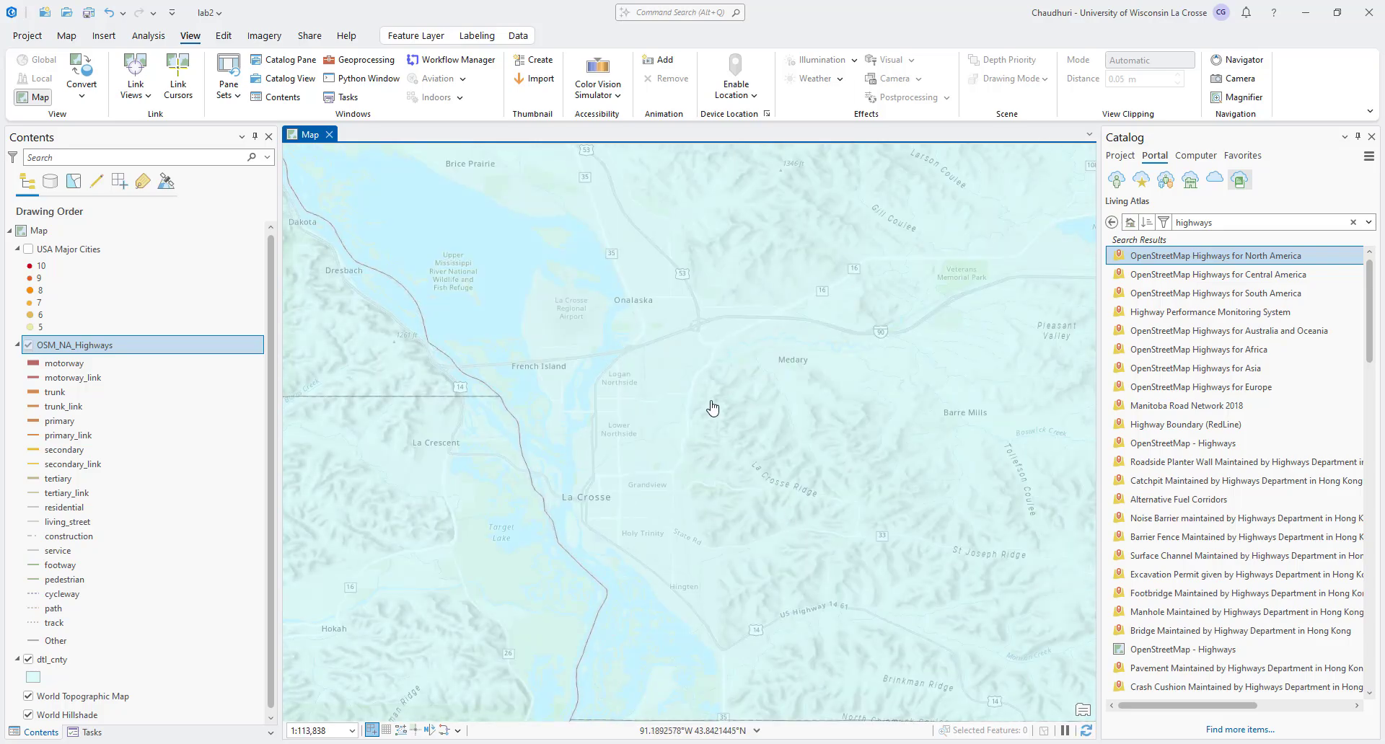
scroll(606, 527, "up", 4)
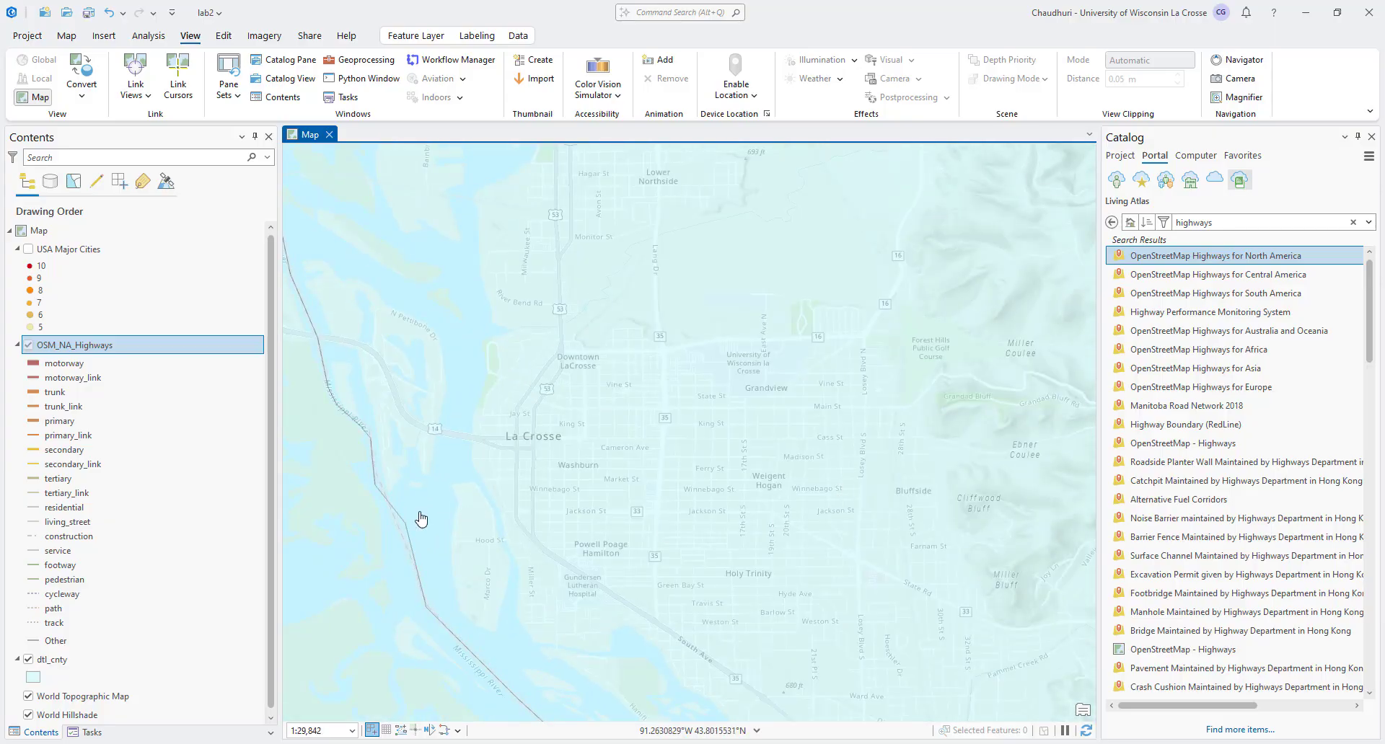
scroll(777, 362, "up", 5)
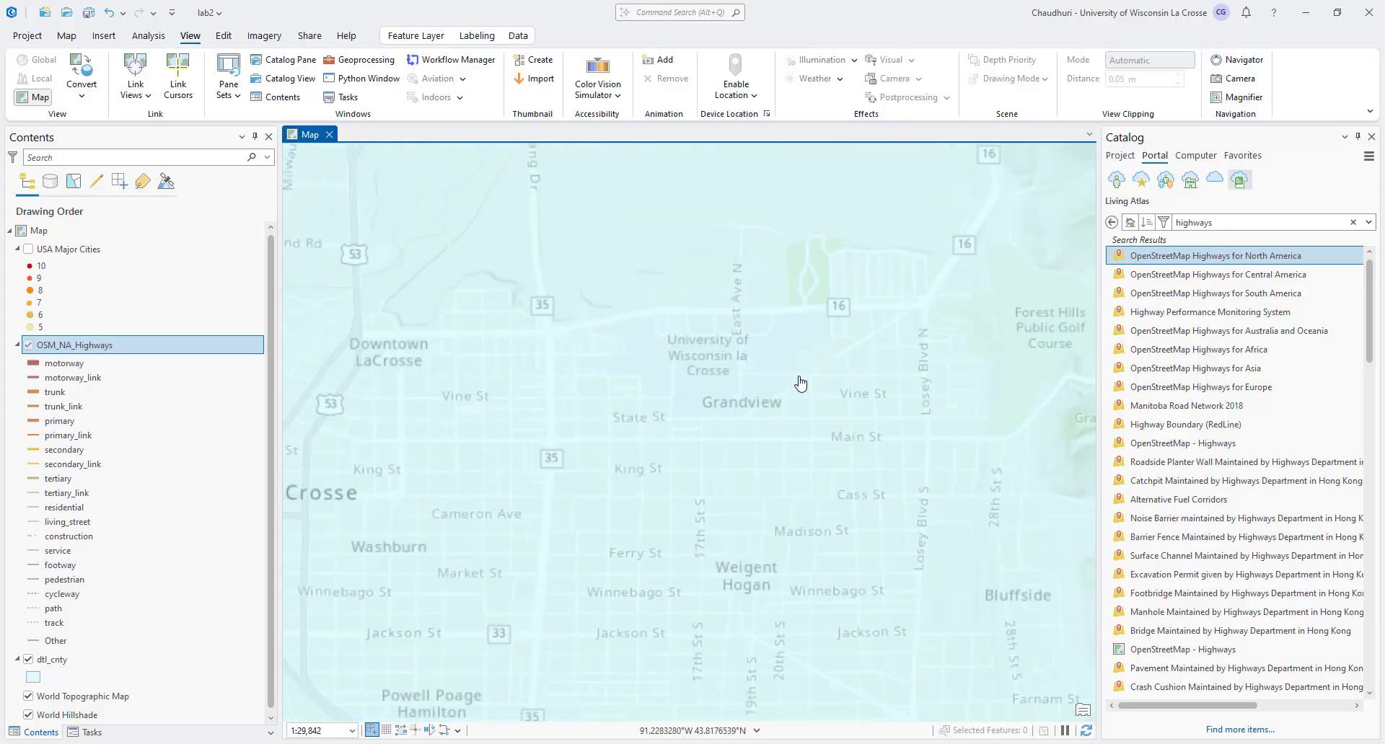
left_click_drag(781, 414, 889, 472)
left_click(888, 468)
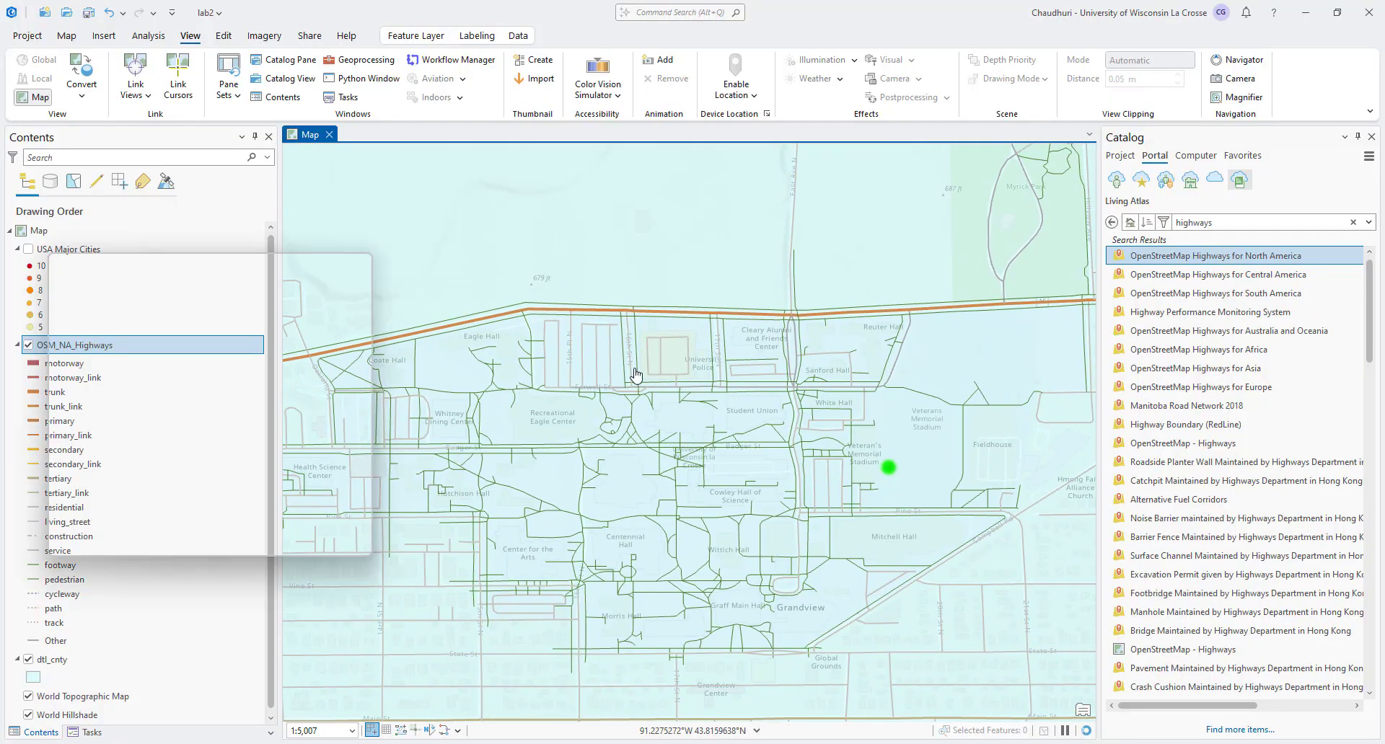
left_click(362, 266)
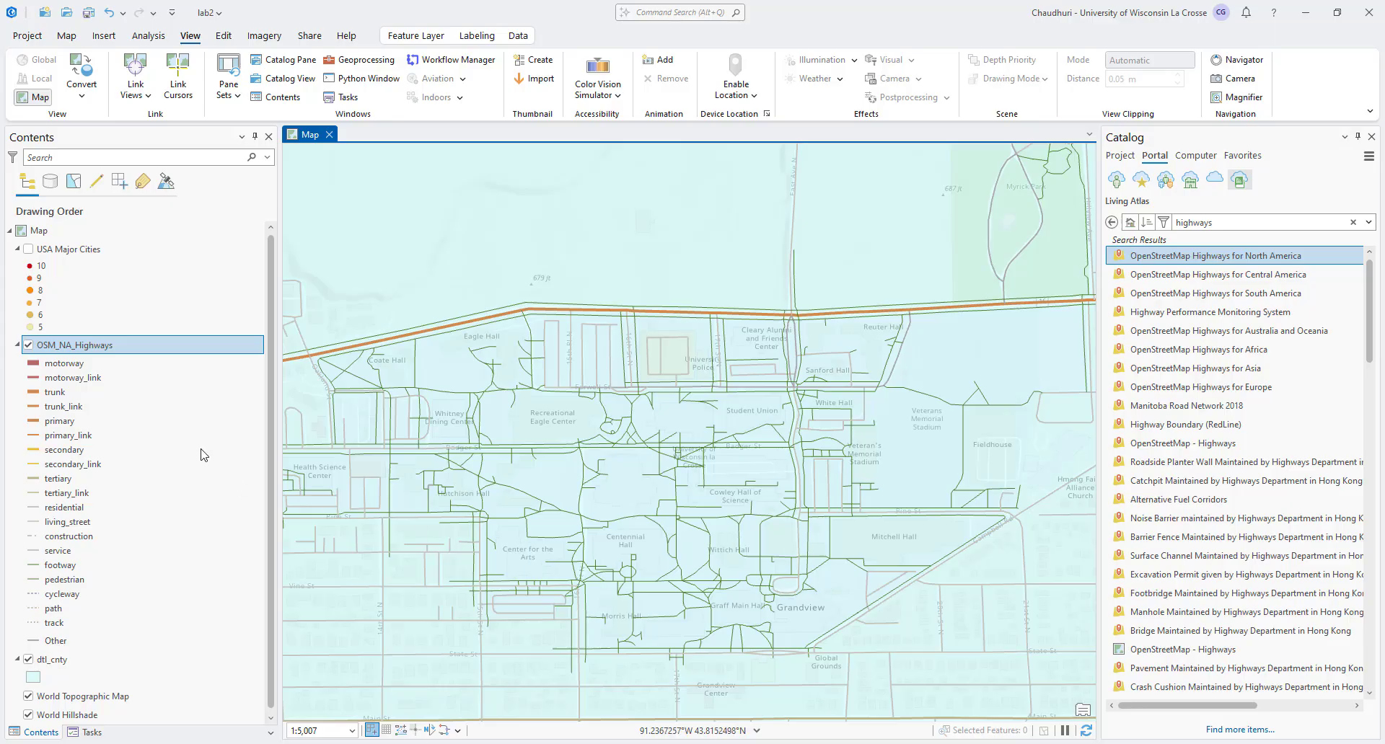
Remove the OSM_NA_Highways layer from the map.
scroll(957, 584, "down", 2)
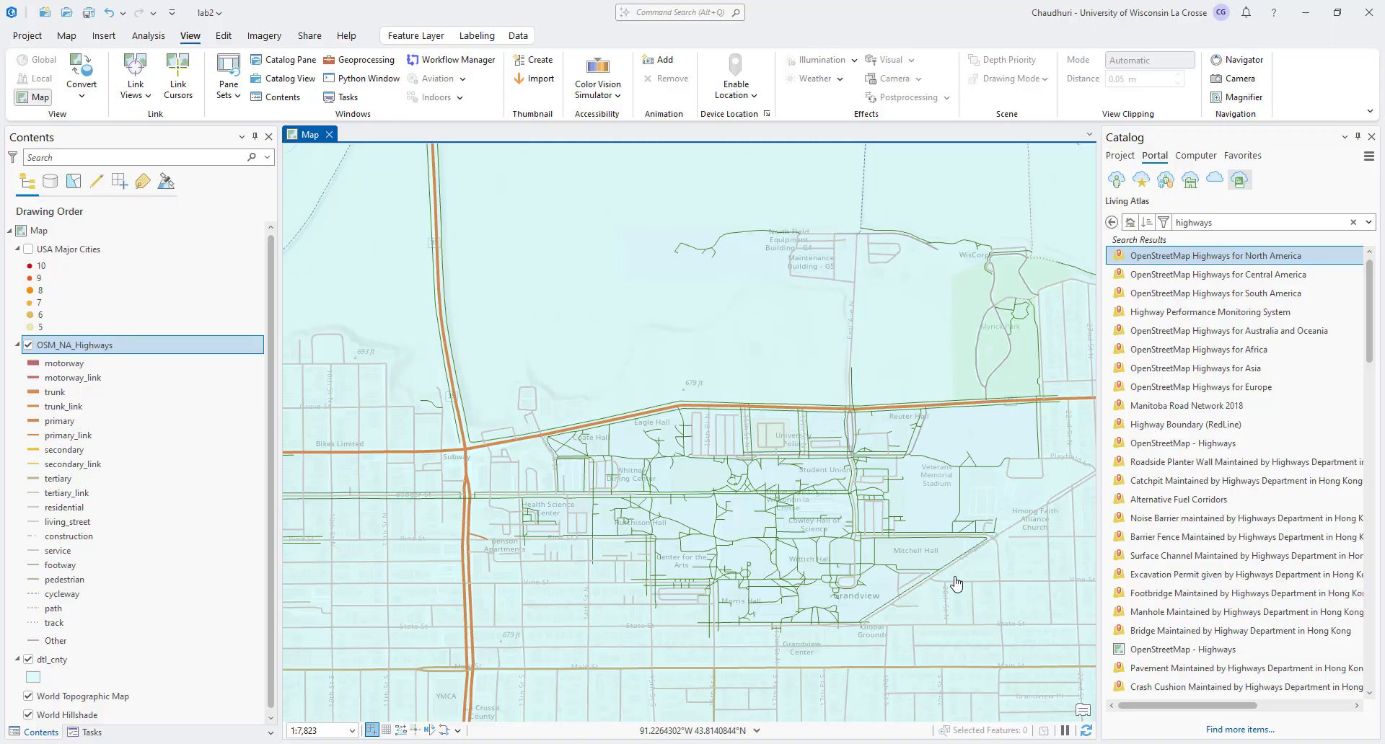
scroll(956, 584, "down", 2)
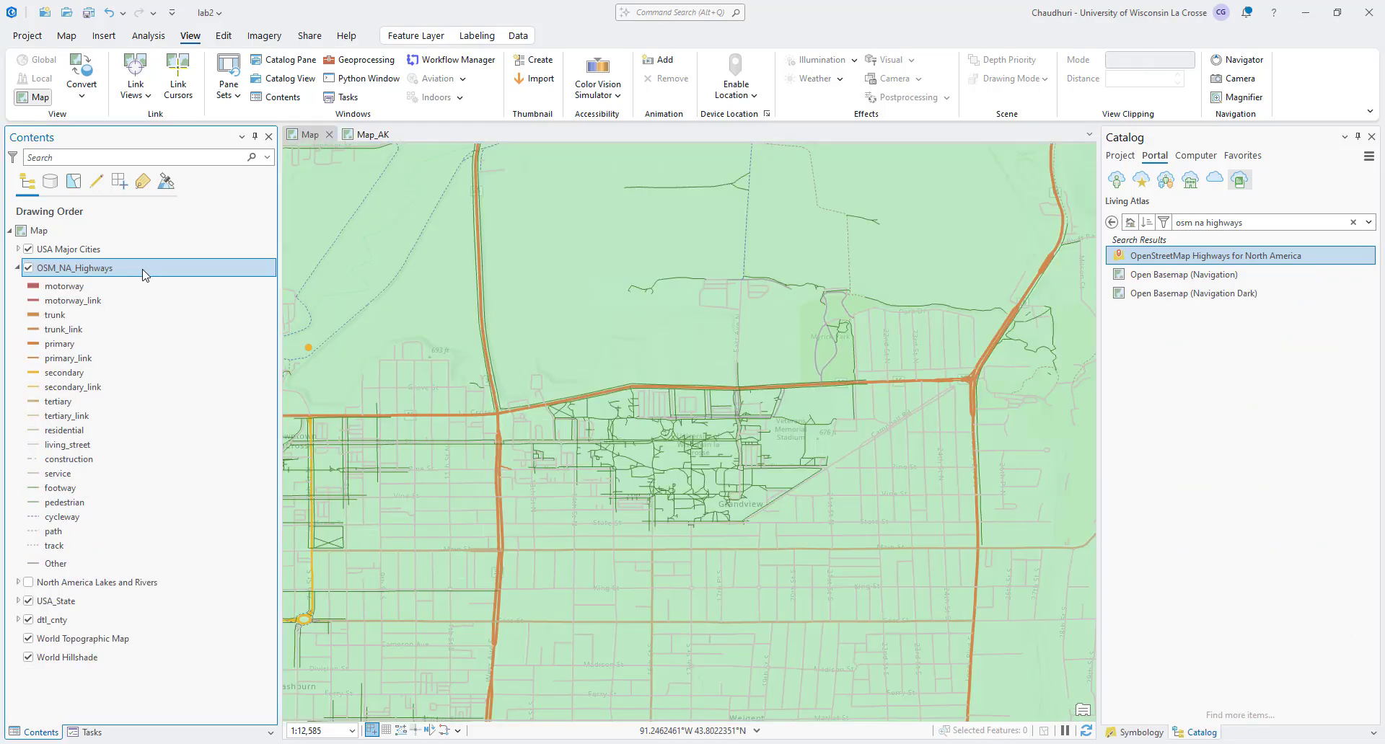
right_click(145, 269)
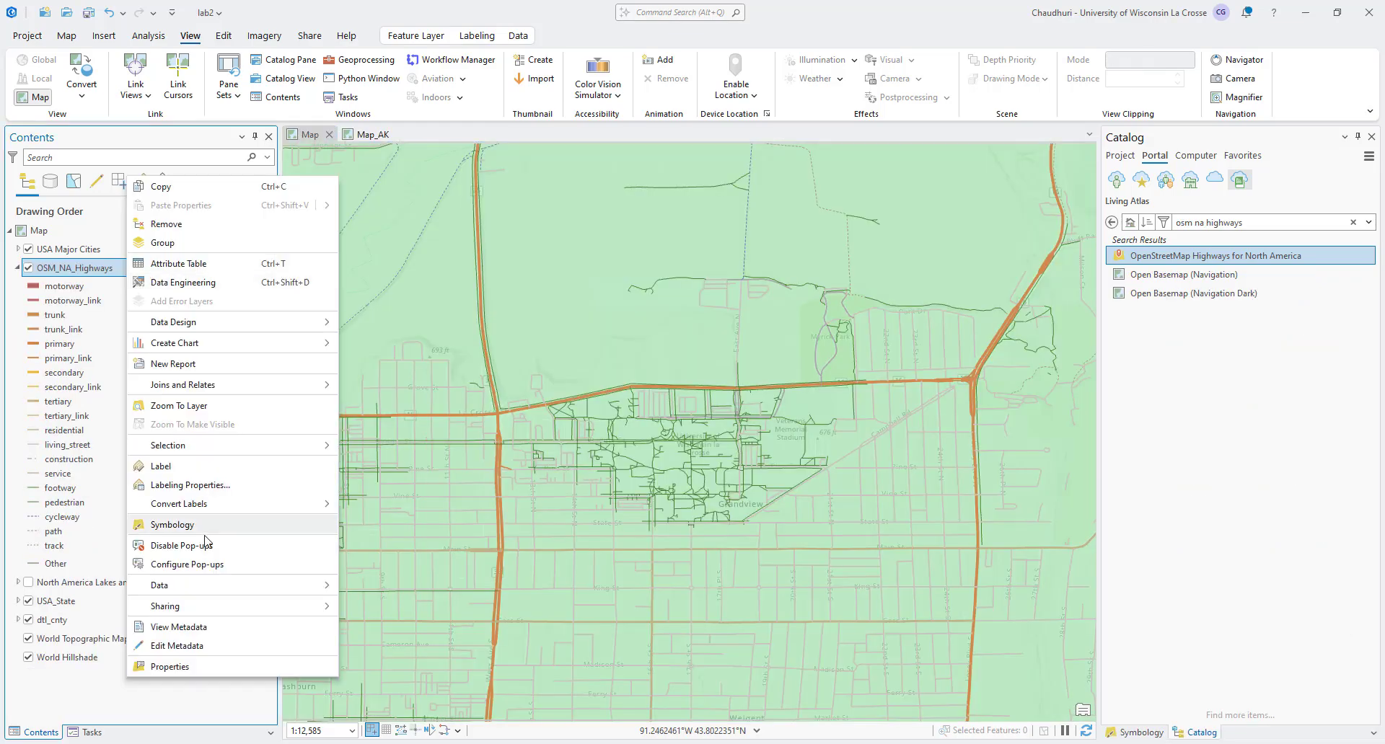
mouse_move(217, 585)
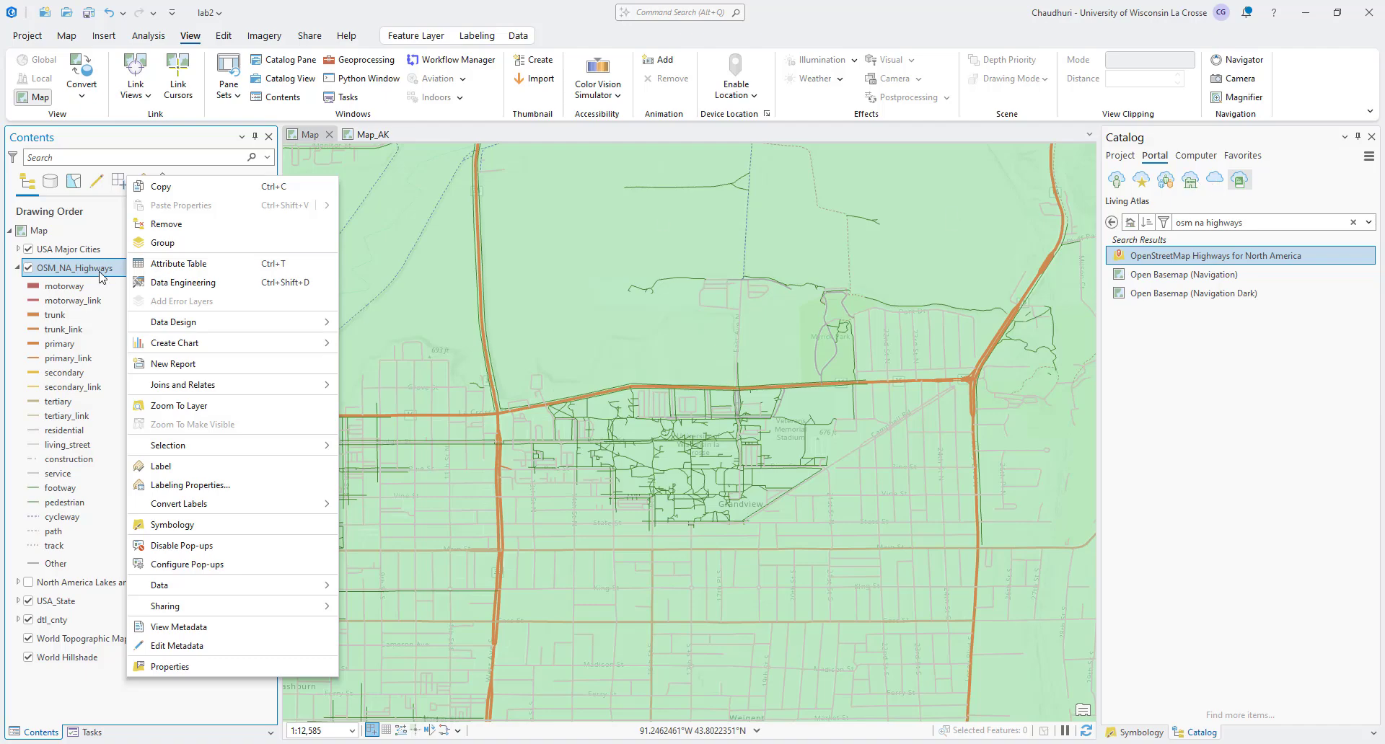
left_click(182, 225)
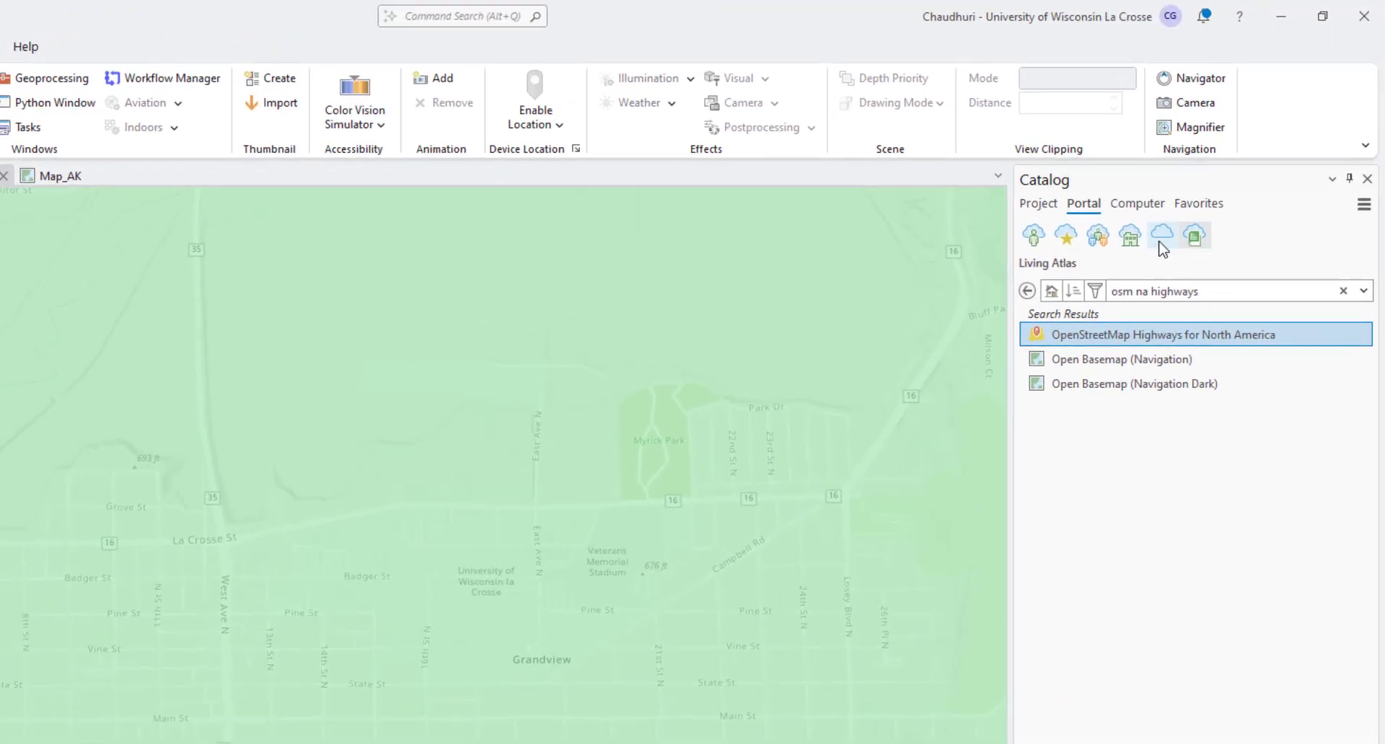
Search ArcGIS Online content for "usa roads".
left_click(1161, 235)
left_click(1168, 290)
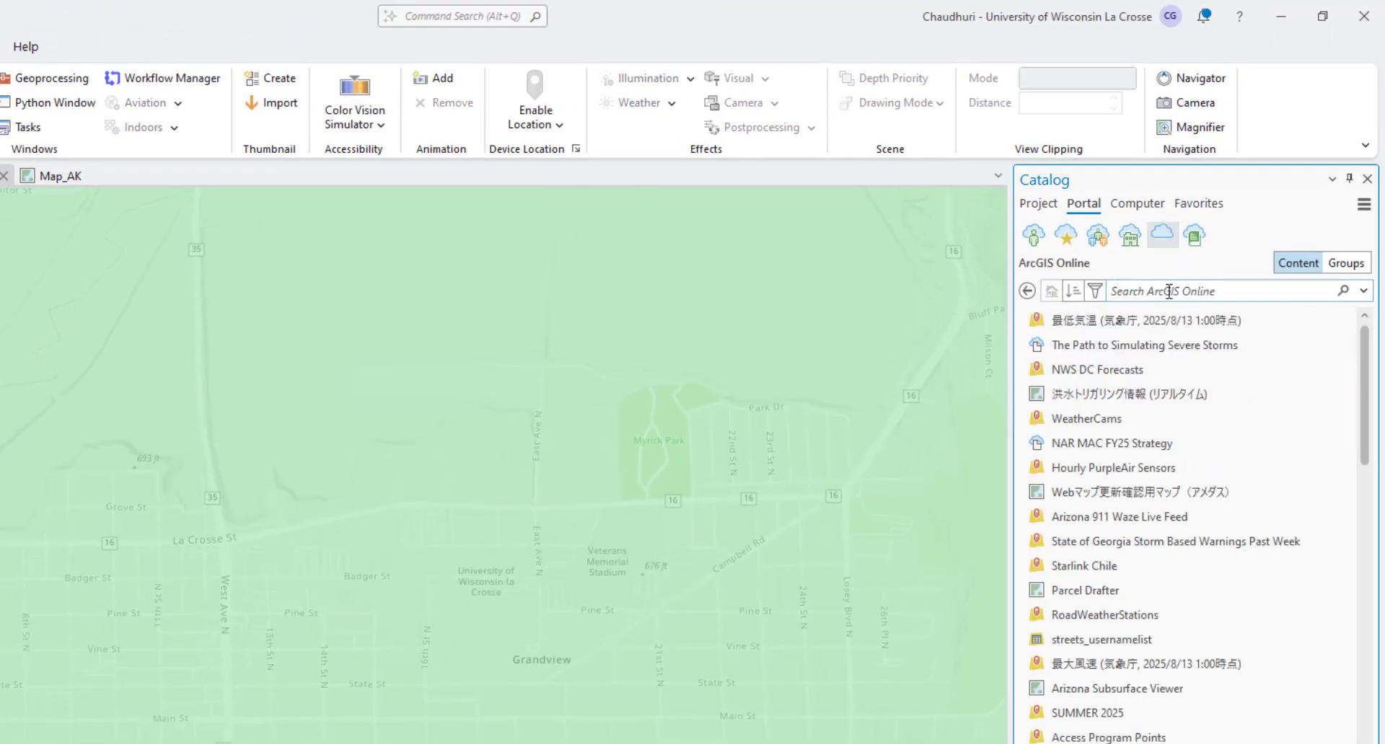
type("usa roads")
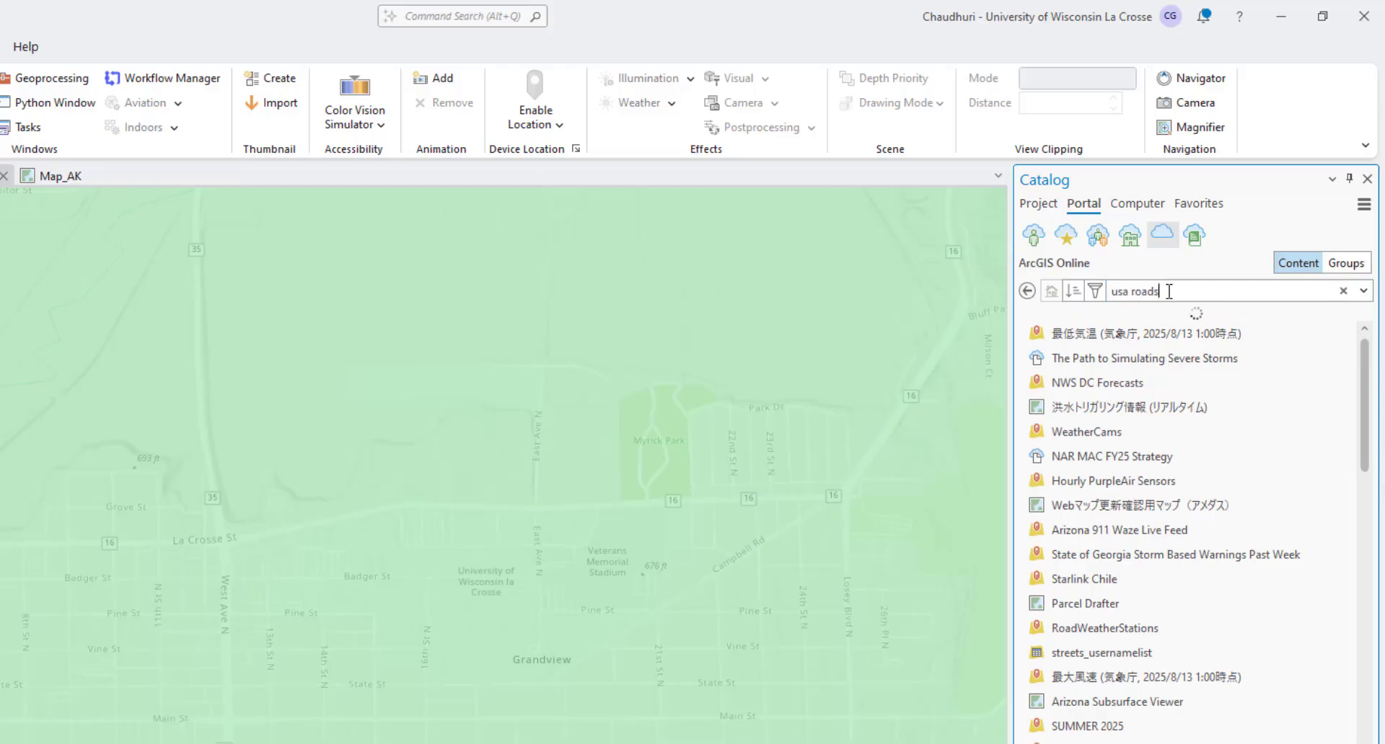
key("Return")
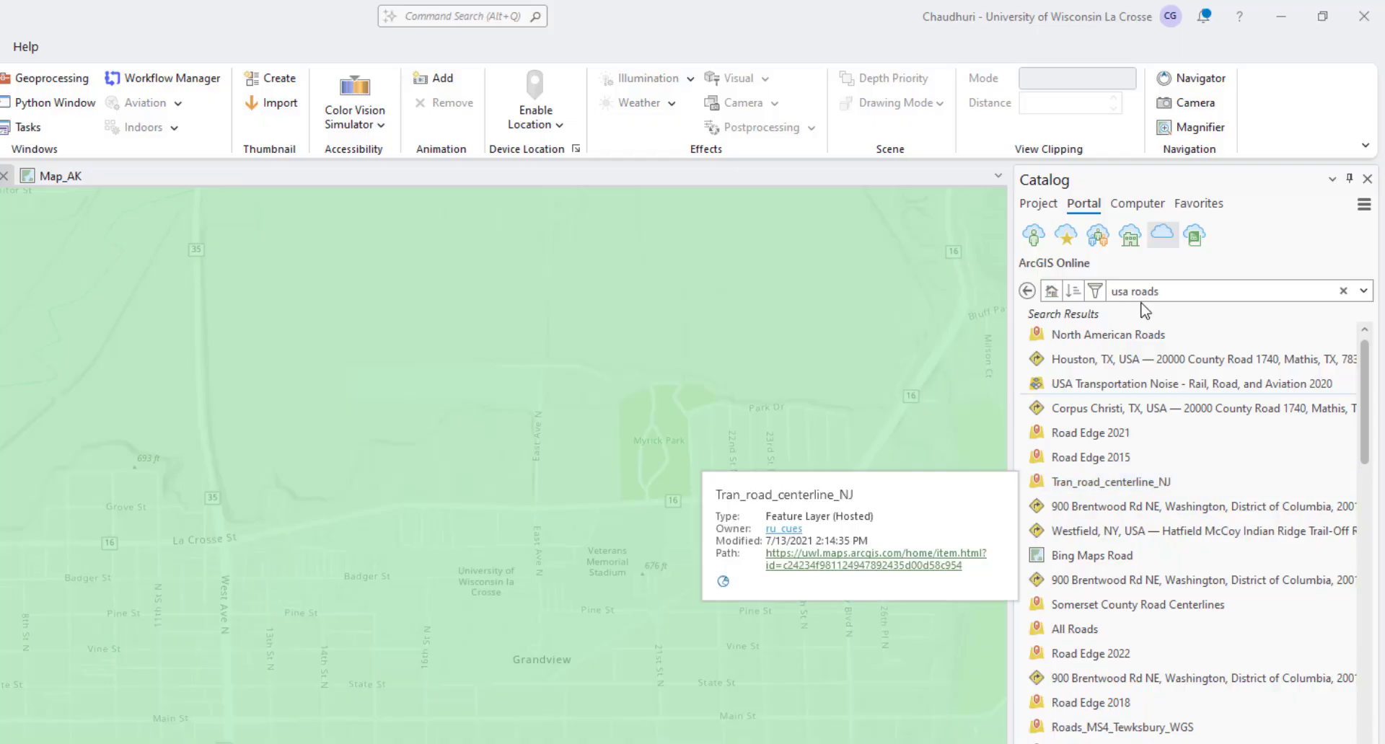
Compare the content listed in Living Atlas with the content listed in ArcGIS Online.
left_click(1194, 235)
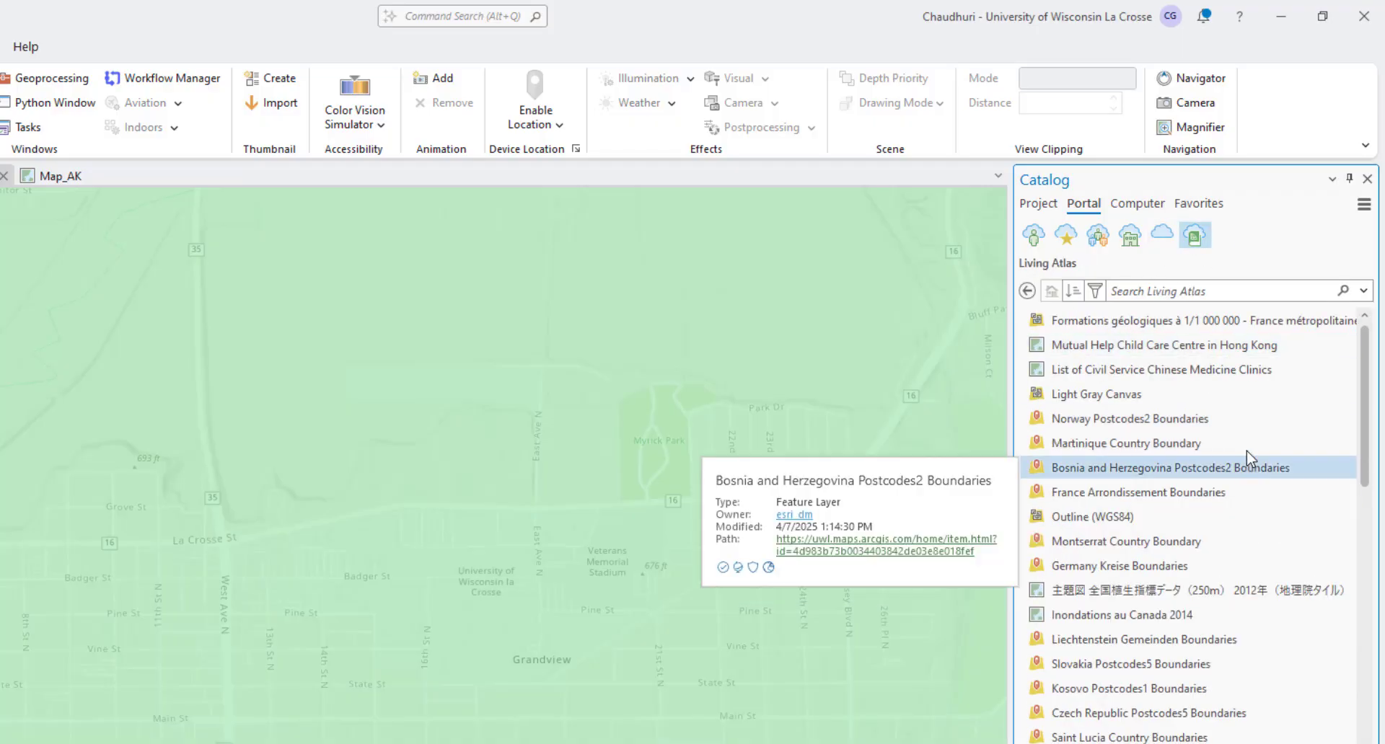
left_click(1166, 236)
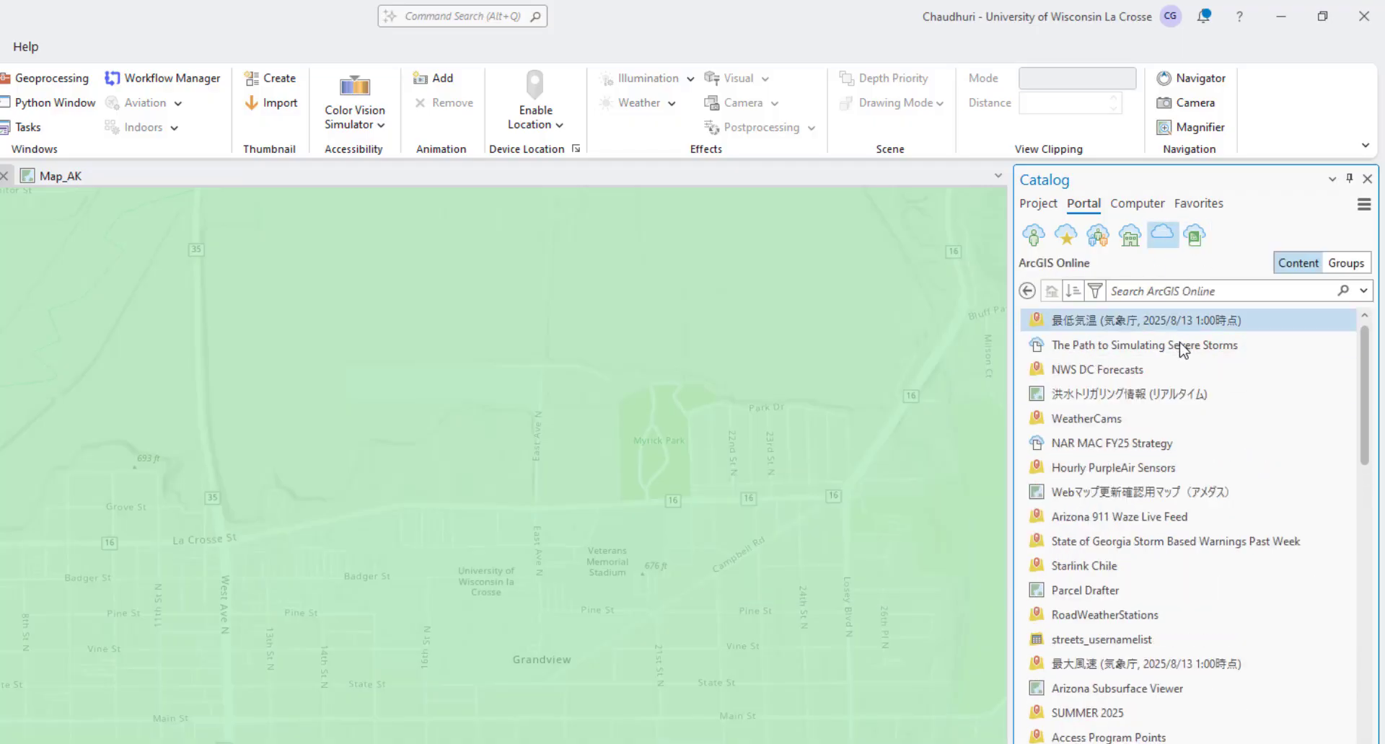
left_click(1195, 237)
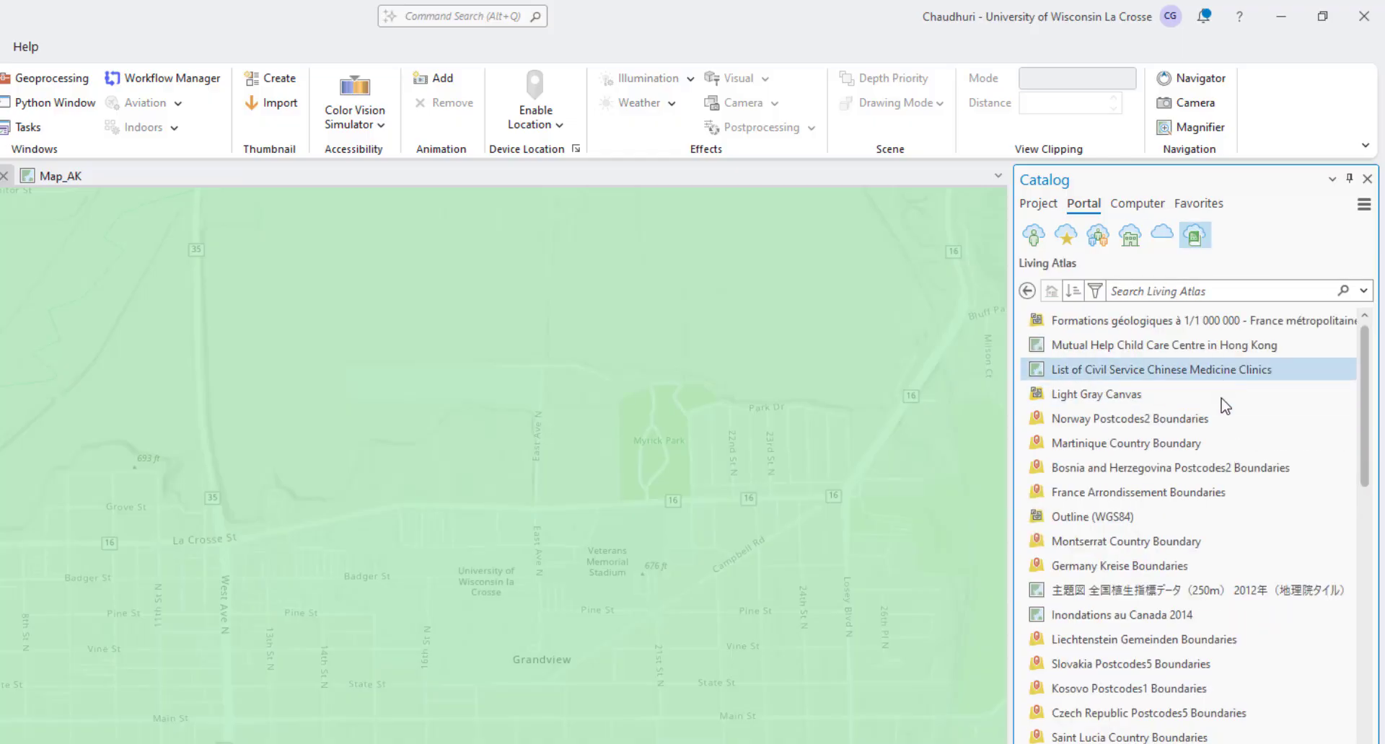
mouse_move(1224, 504)
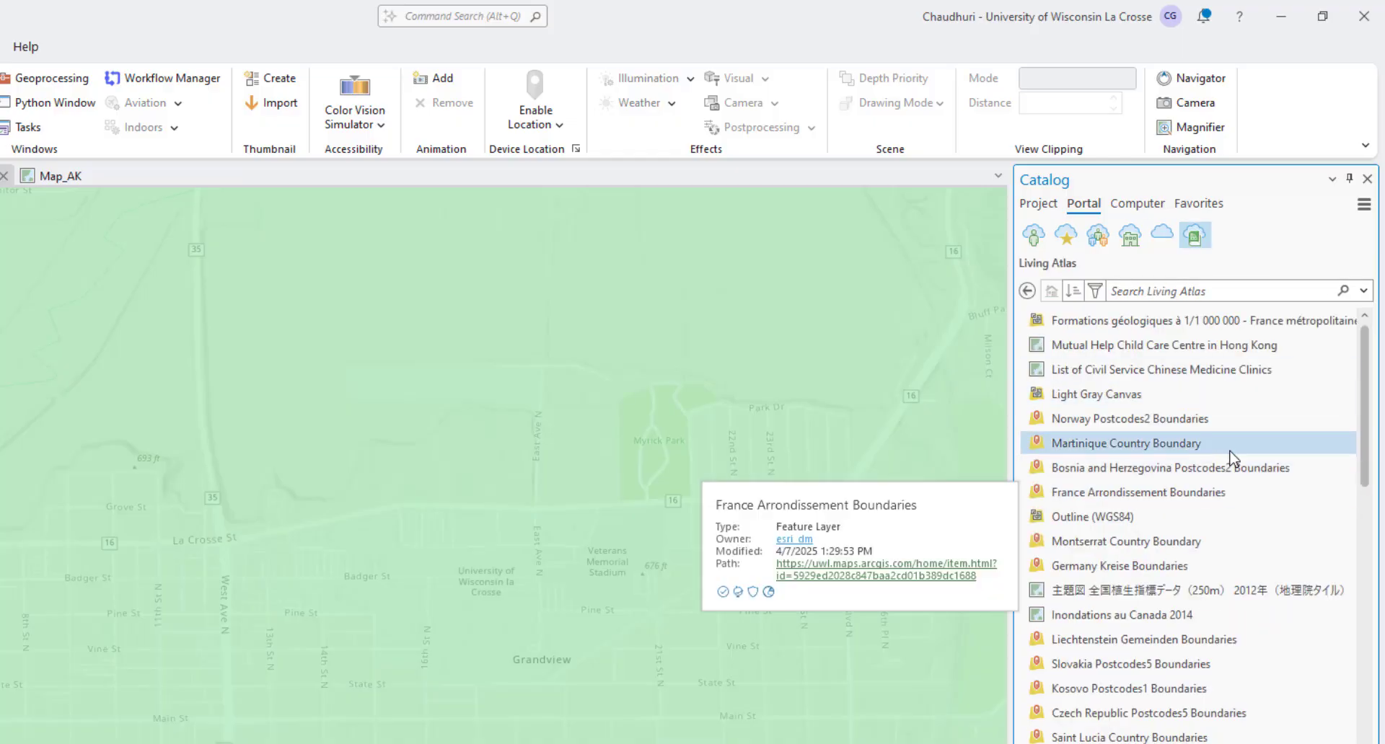
mouse_move(1230, 457)
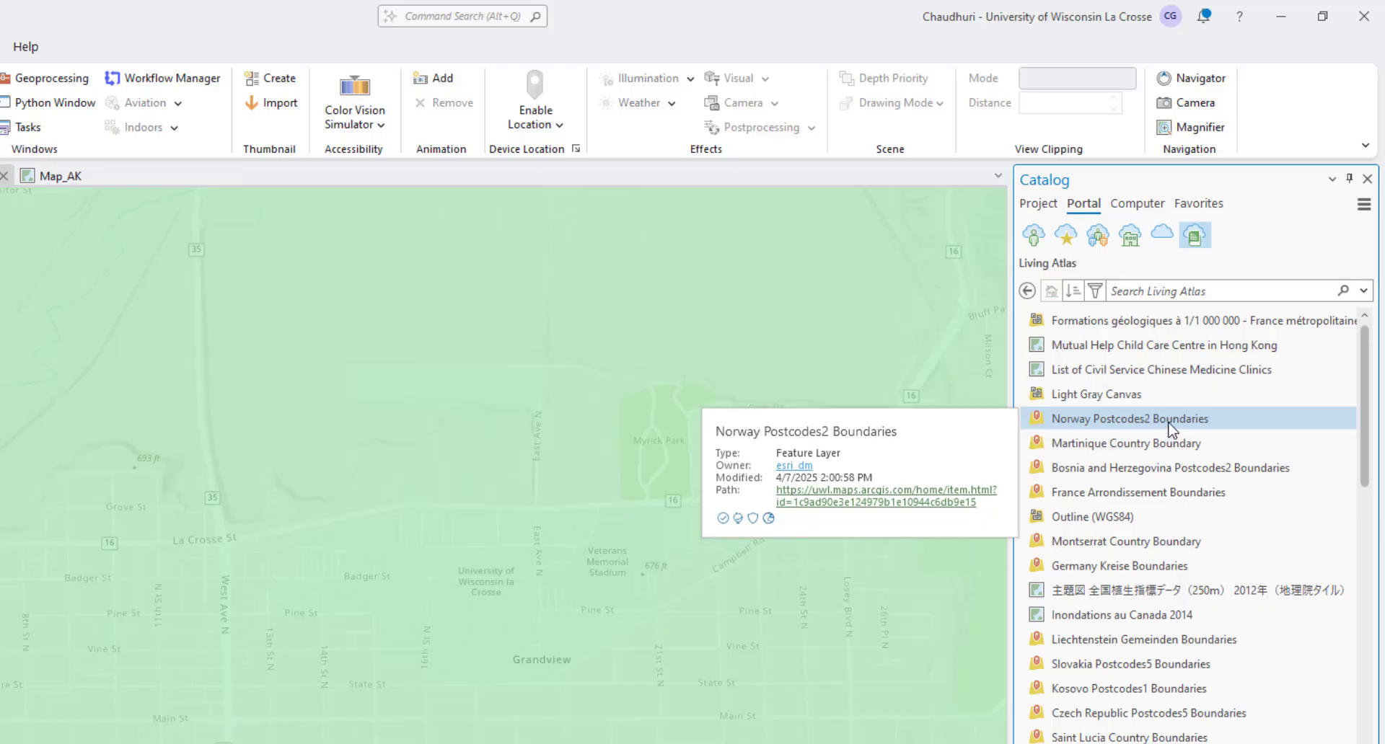
Search ArcGIS Online for "usa roads" and add the North American Roads feature layer to the current map.
left_click(1162, 234)
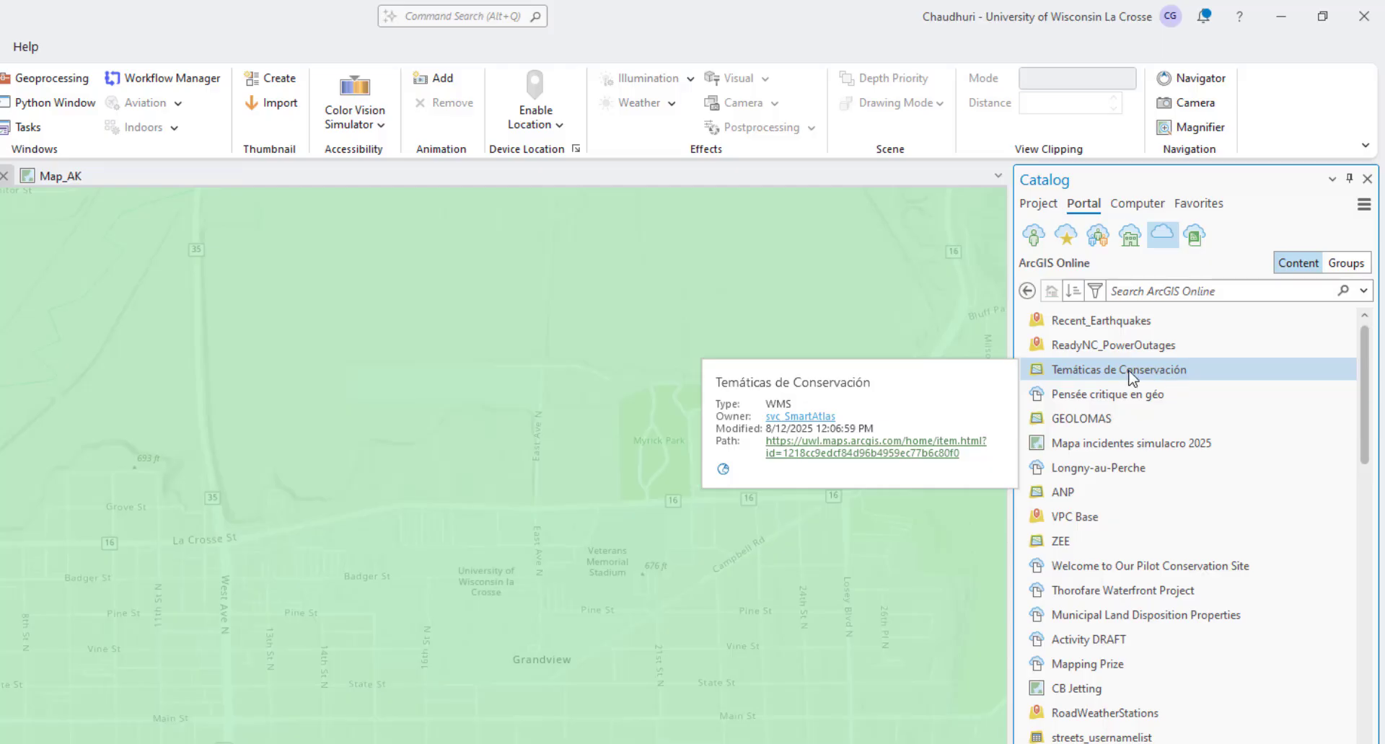
mouse_move(1123, 324)
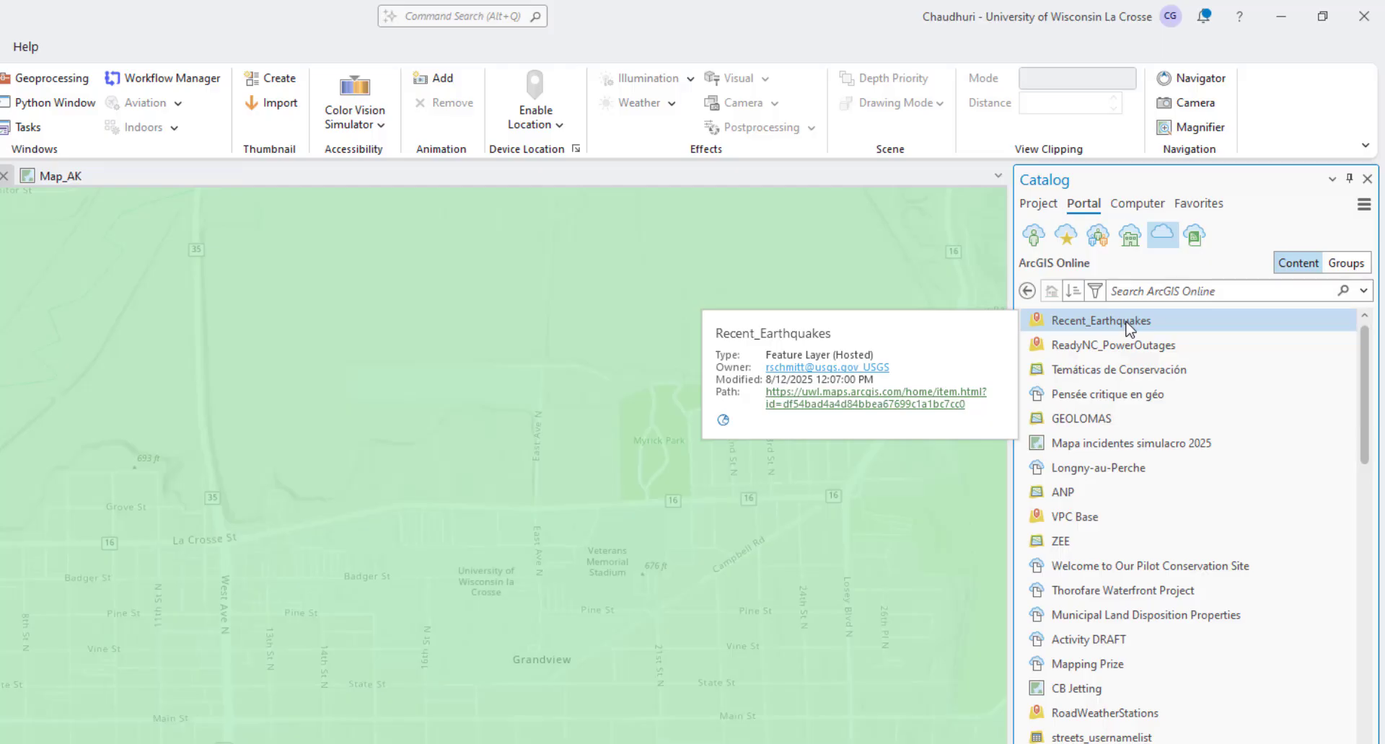
left_click(1154, 290)
type("usa roa")
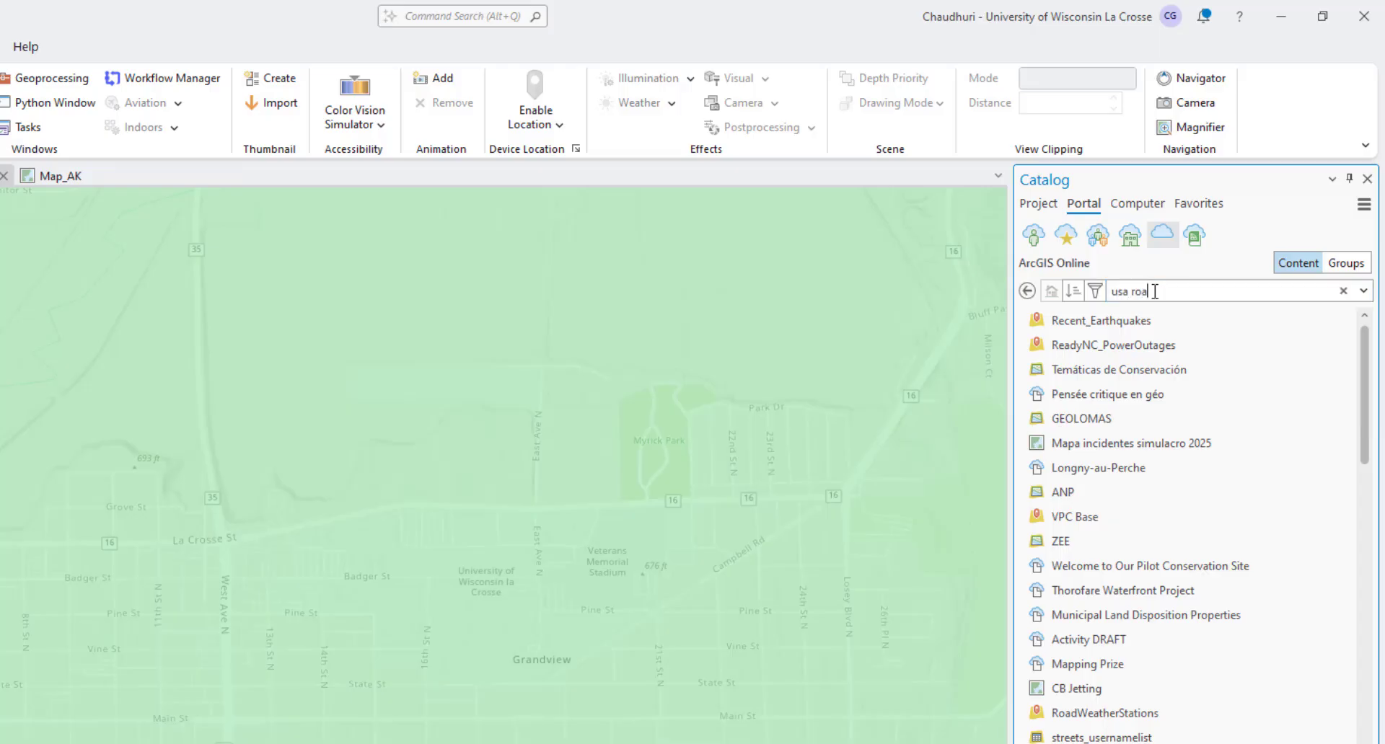
type("ds")
key("Return")
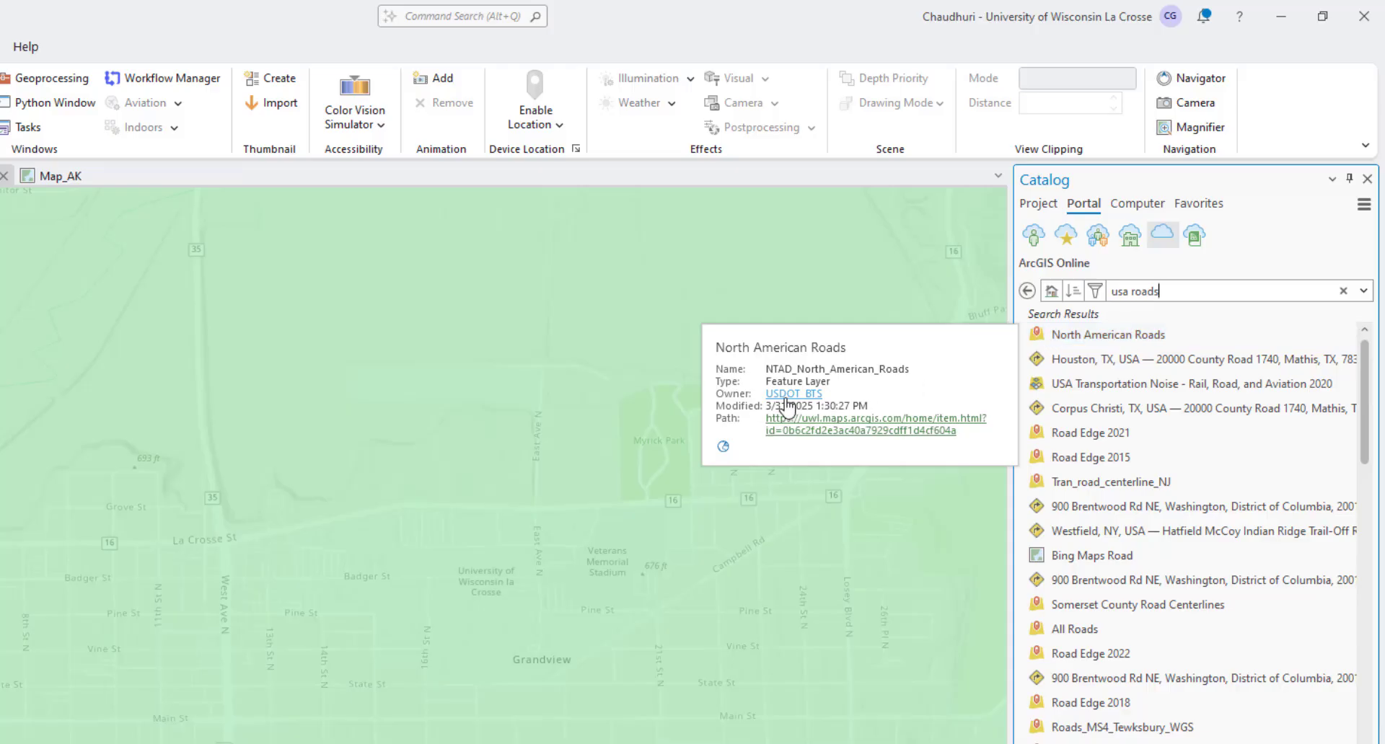
right_click(1078, 344)
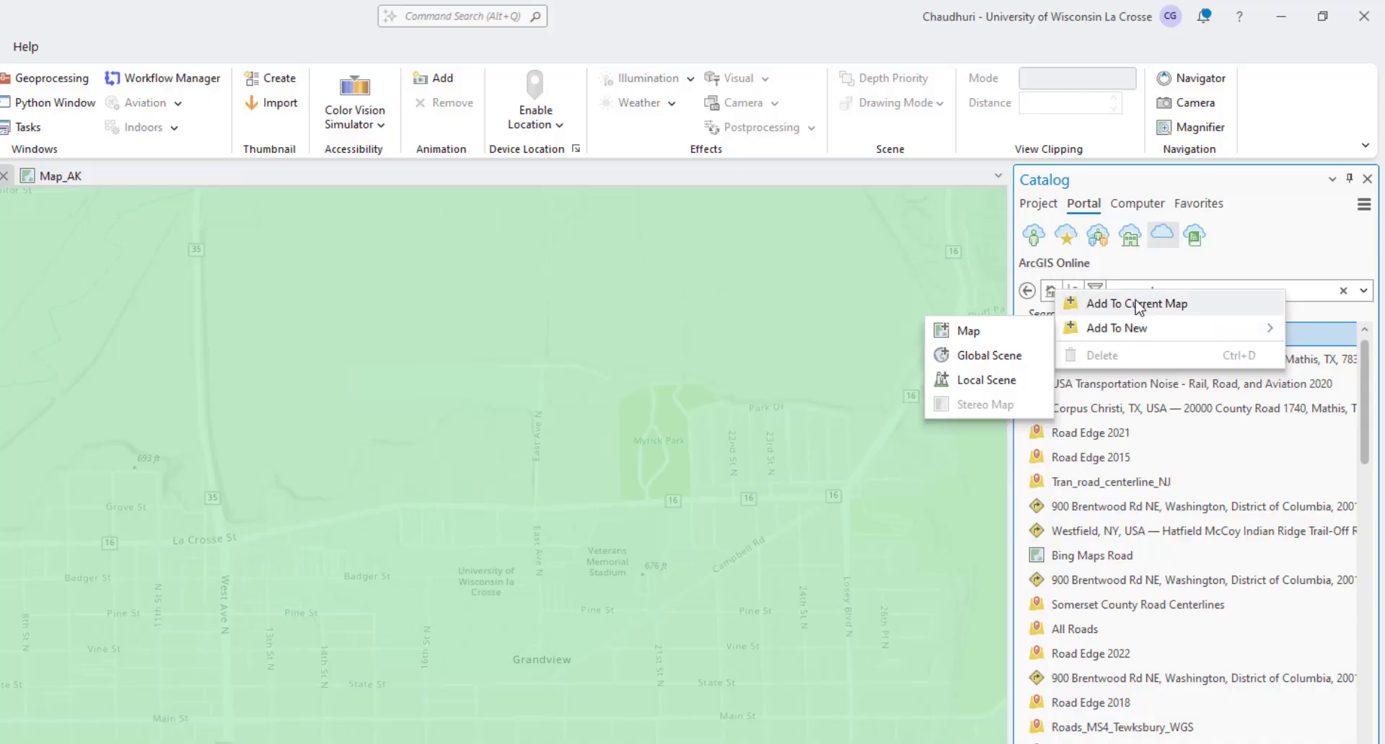
left_click(1152, 306)
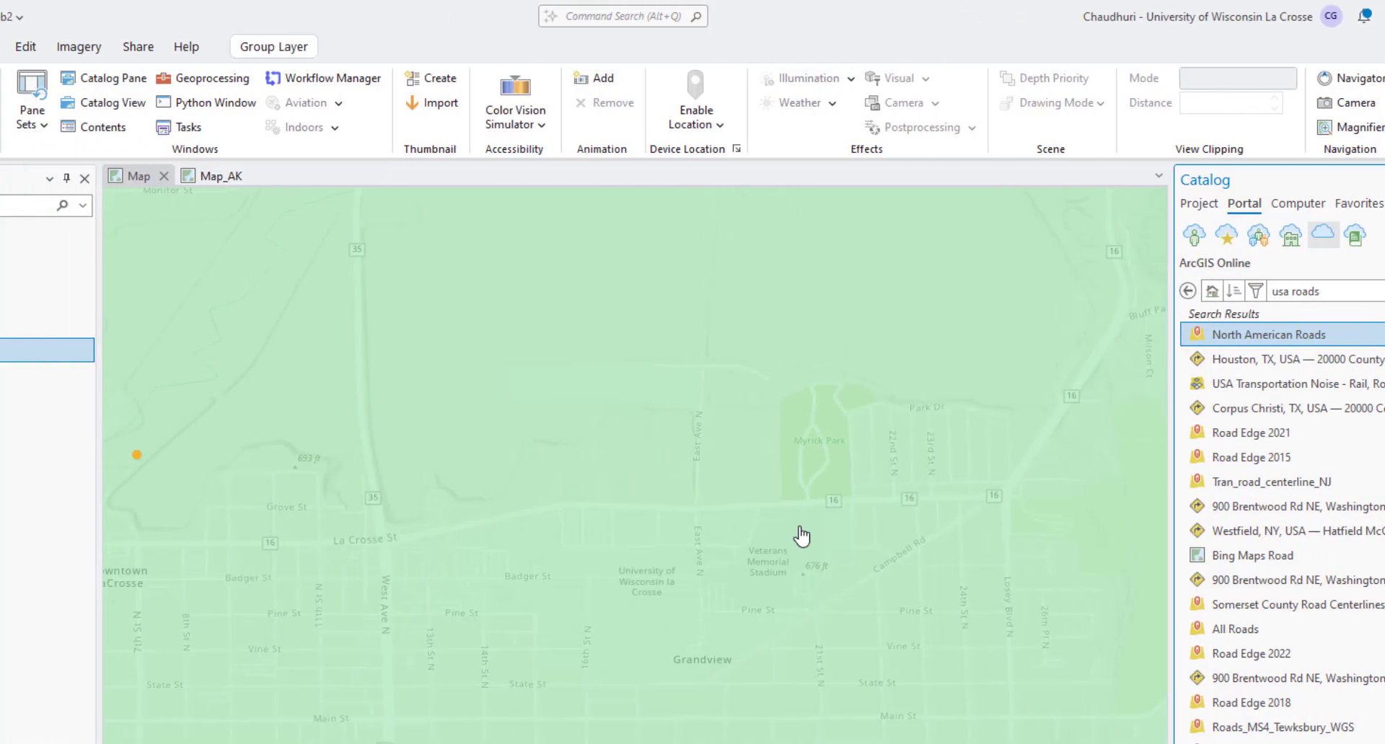
Examine the coverage of the North American Roads layer from the La Crosse area out to the whole continent.
scroll(793, 626, "down", 5)
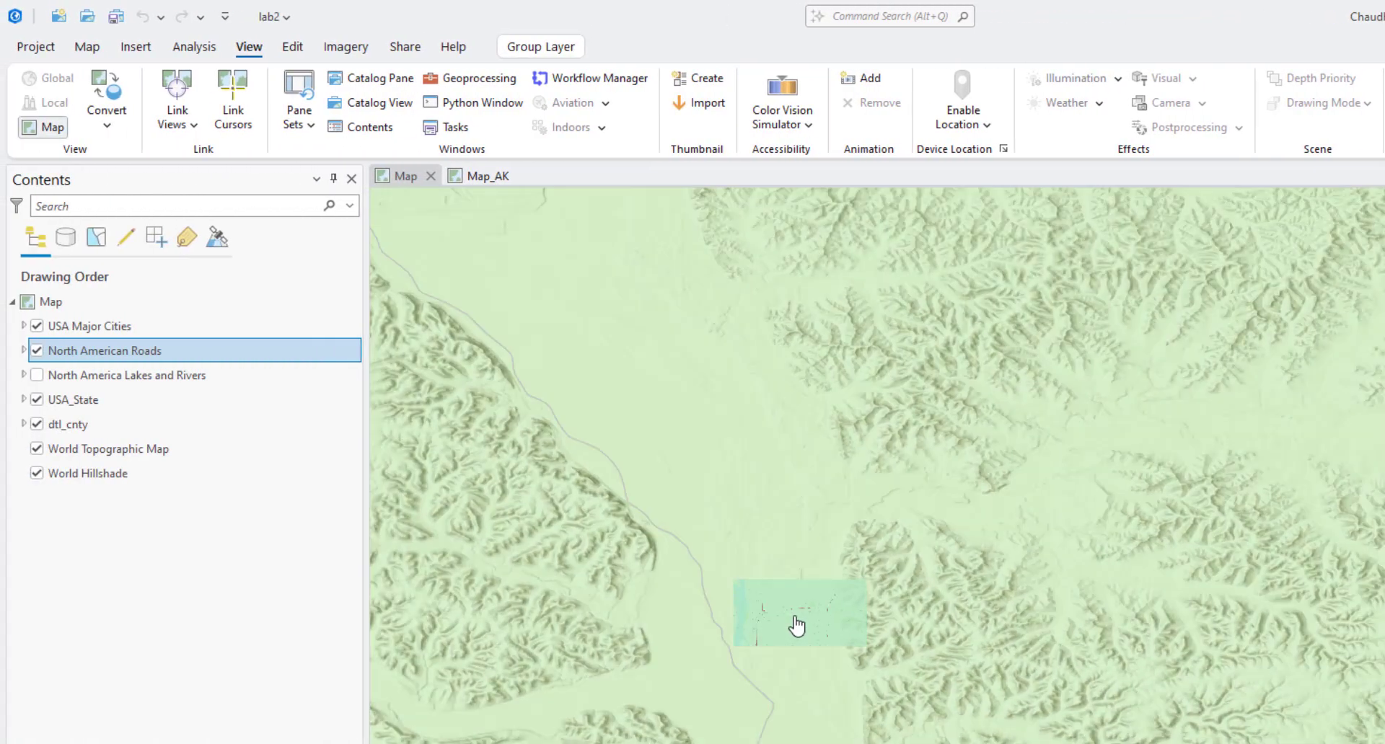
scroll(796, 626, "down", 4)
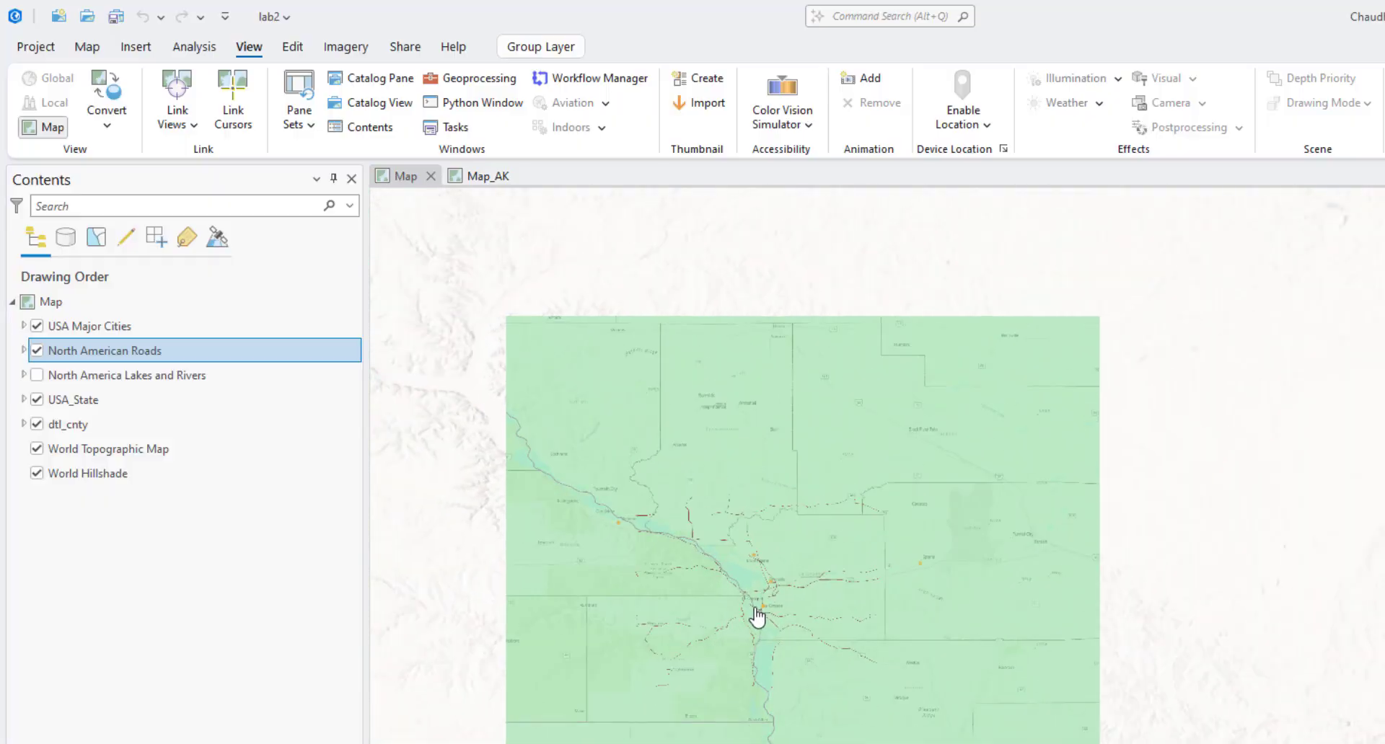
scroll(762, 613, "up", 5)
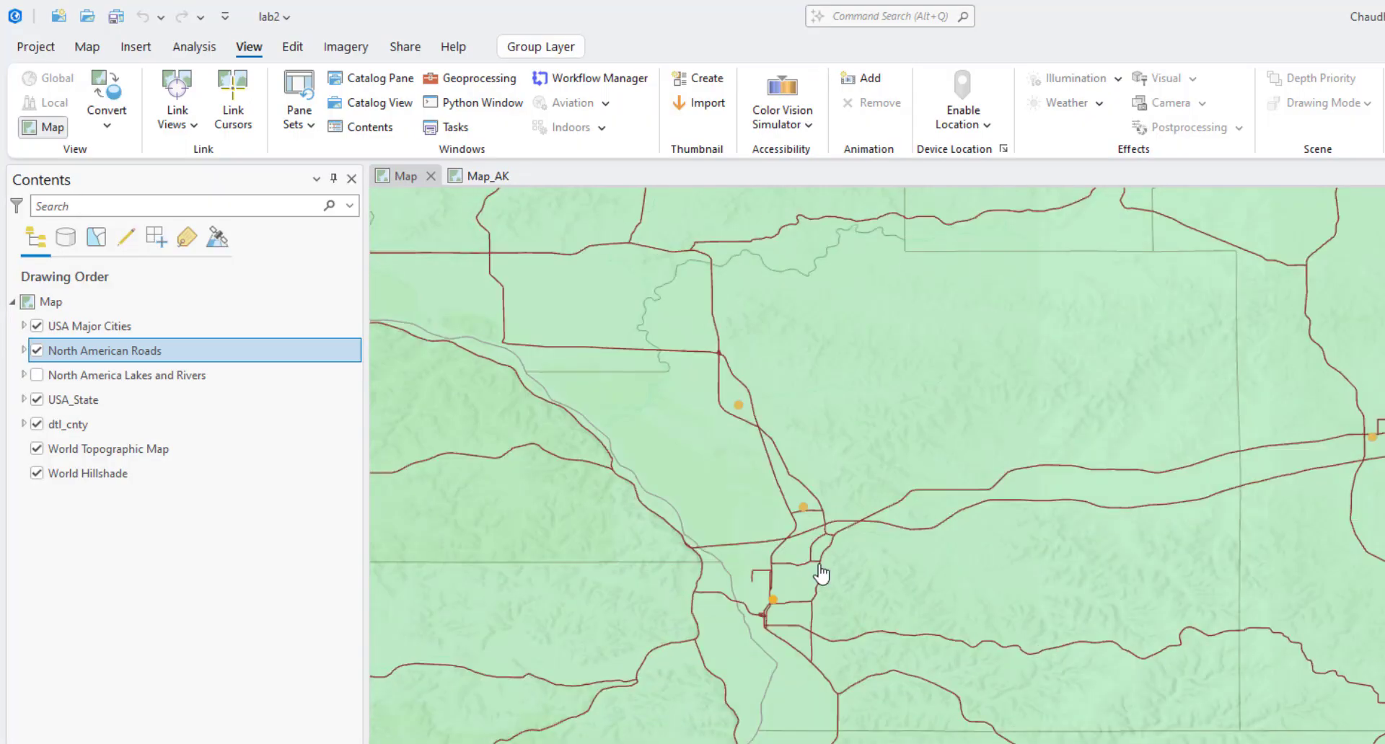
scroll(764, 629, "up", 4)
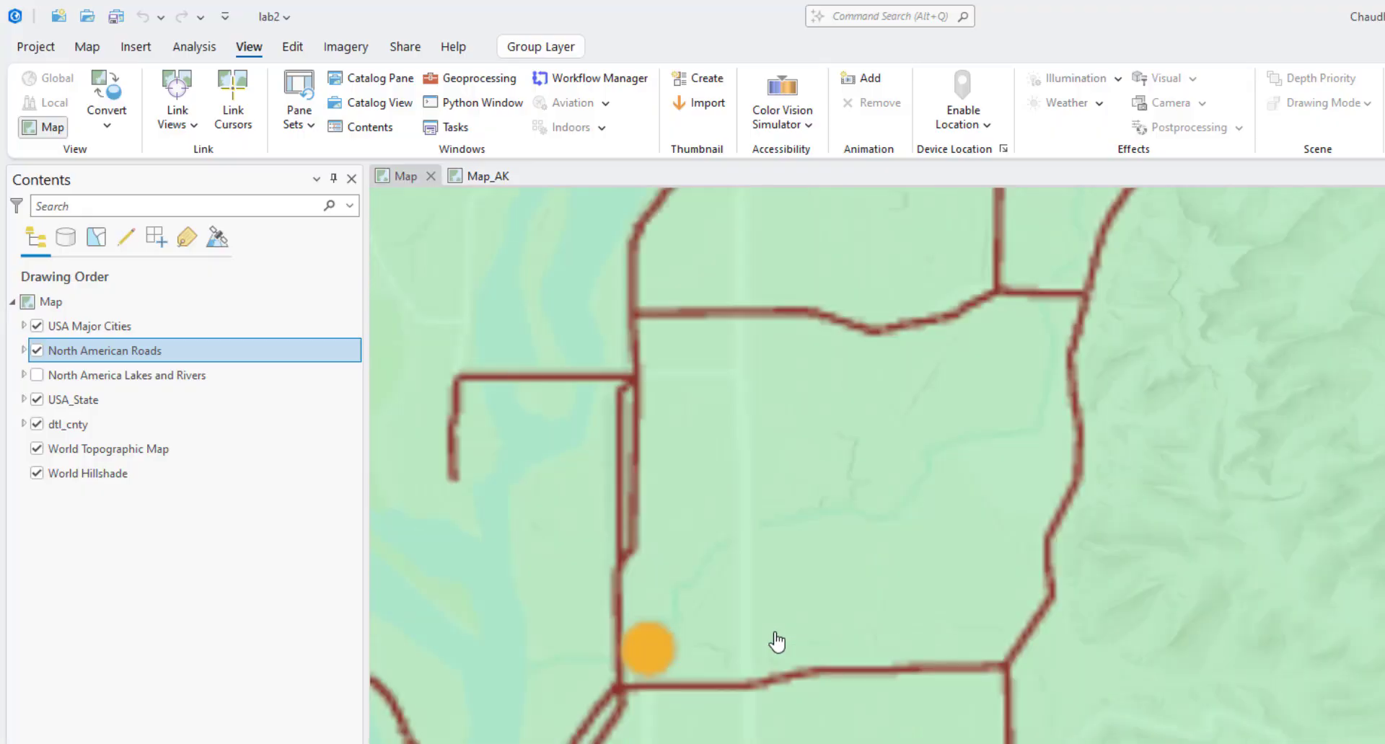
scroll(747, 660, "down", 3)
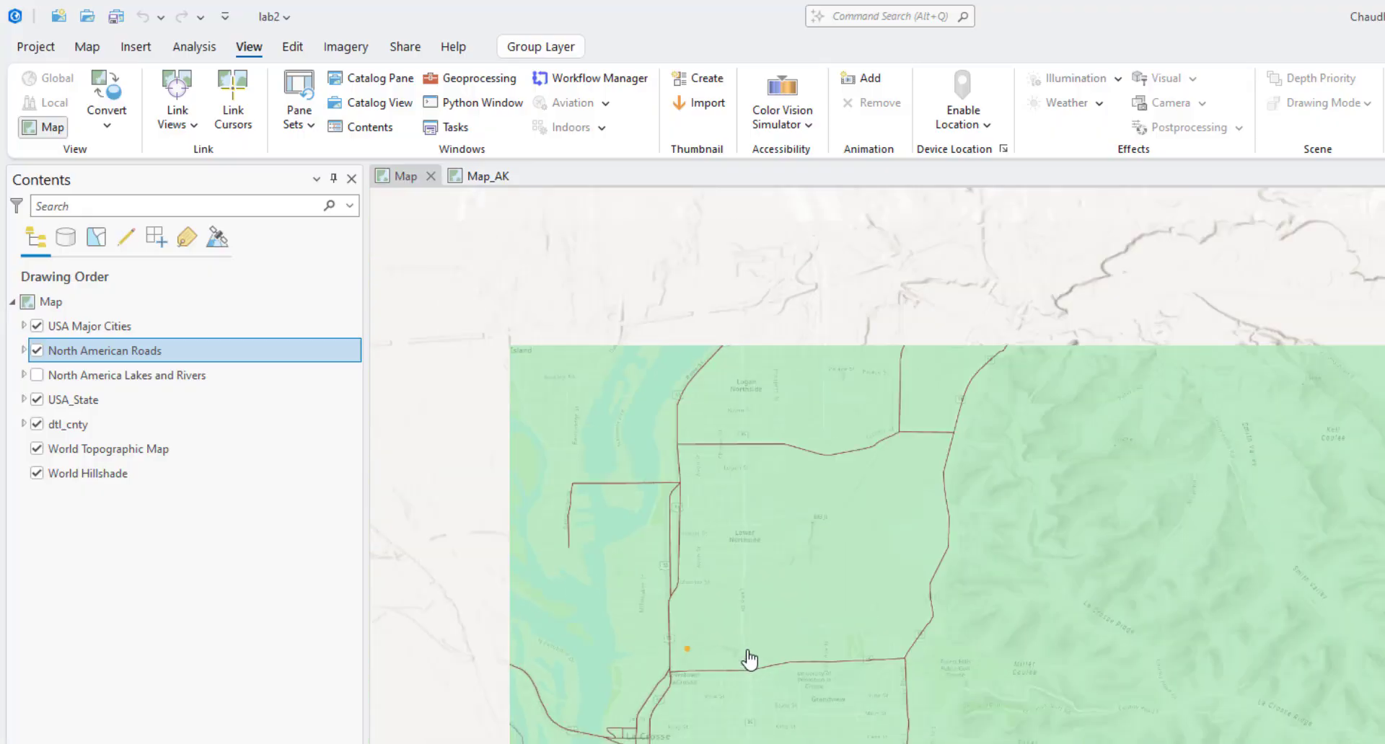
scroll(748, 660, "down", 4)
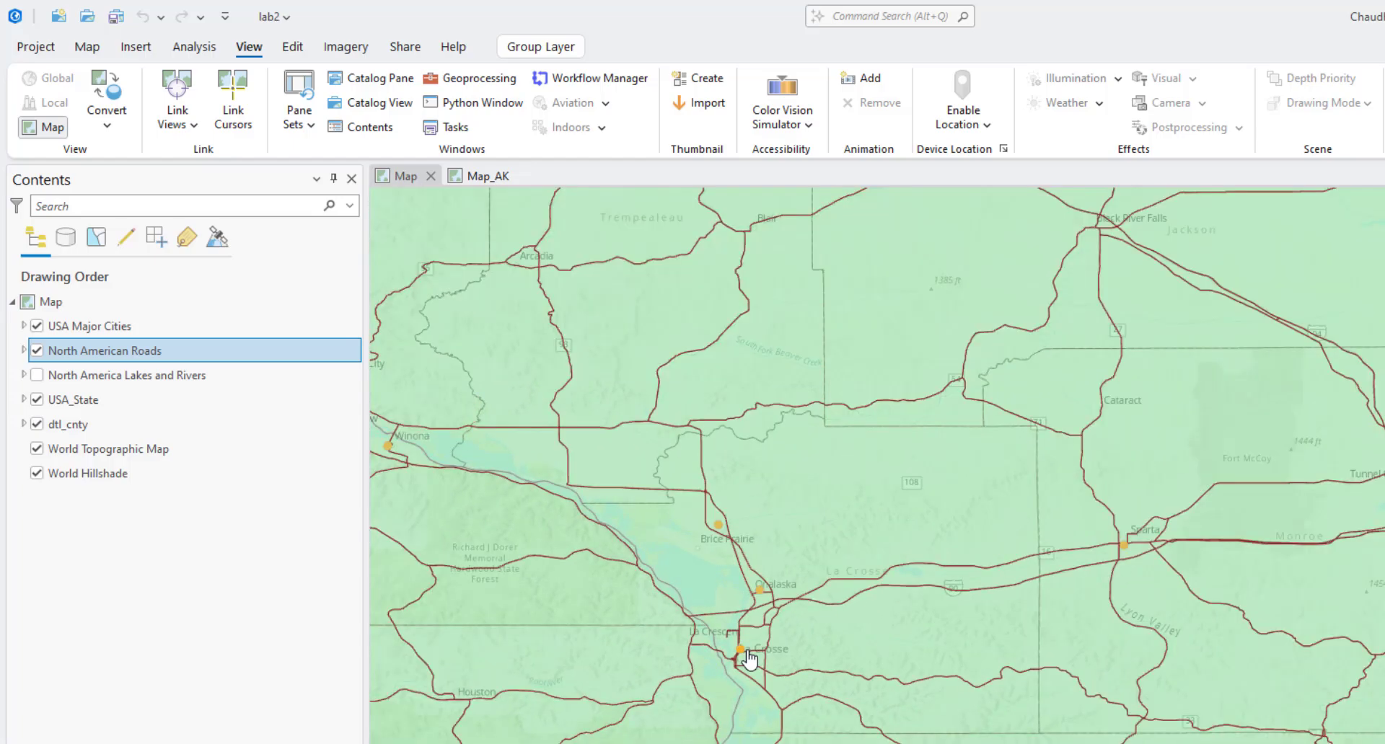
left_click_drag(739, 511, 1096, 651)
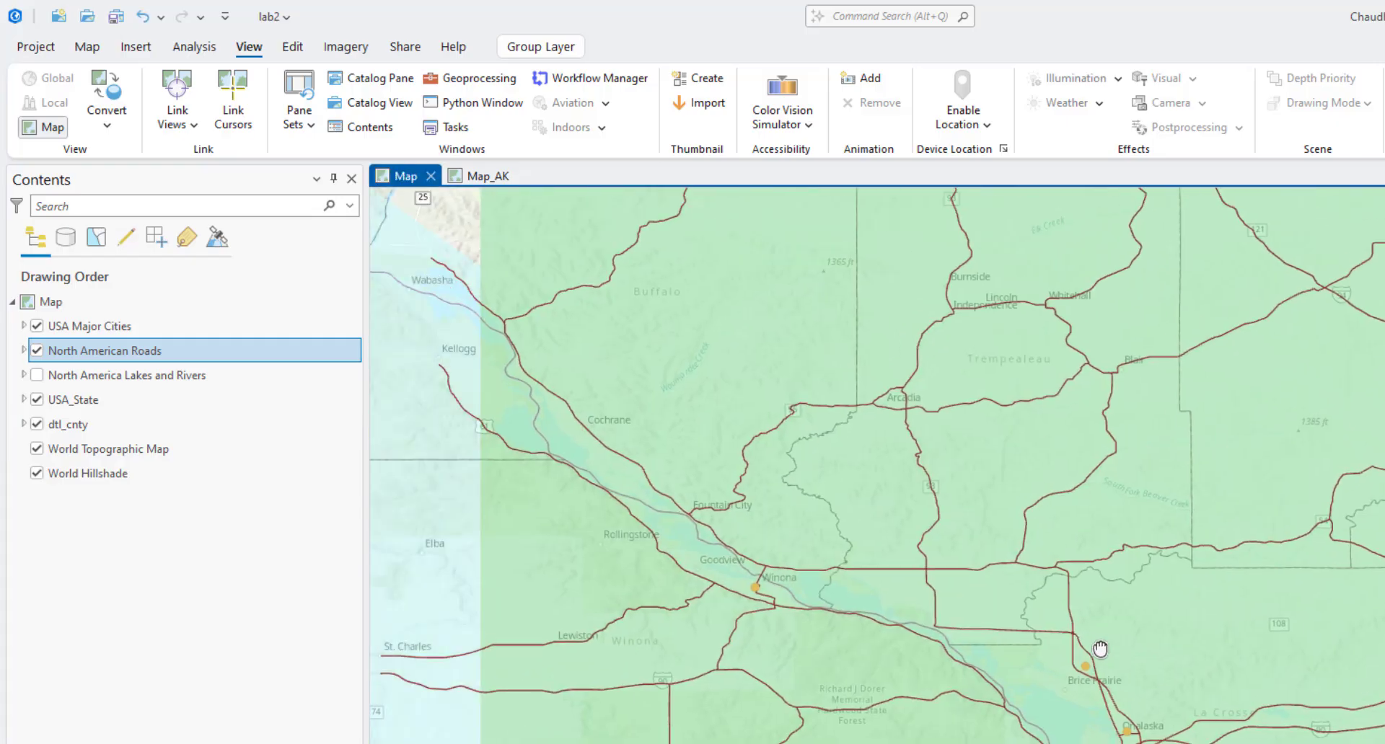
scroll(1097, 652, "down", 5)
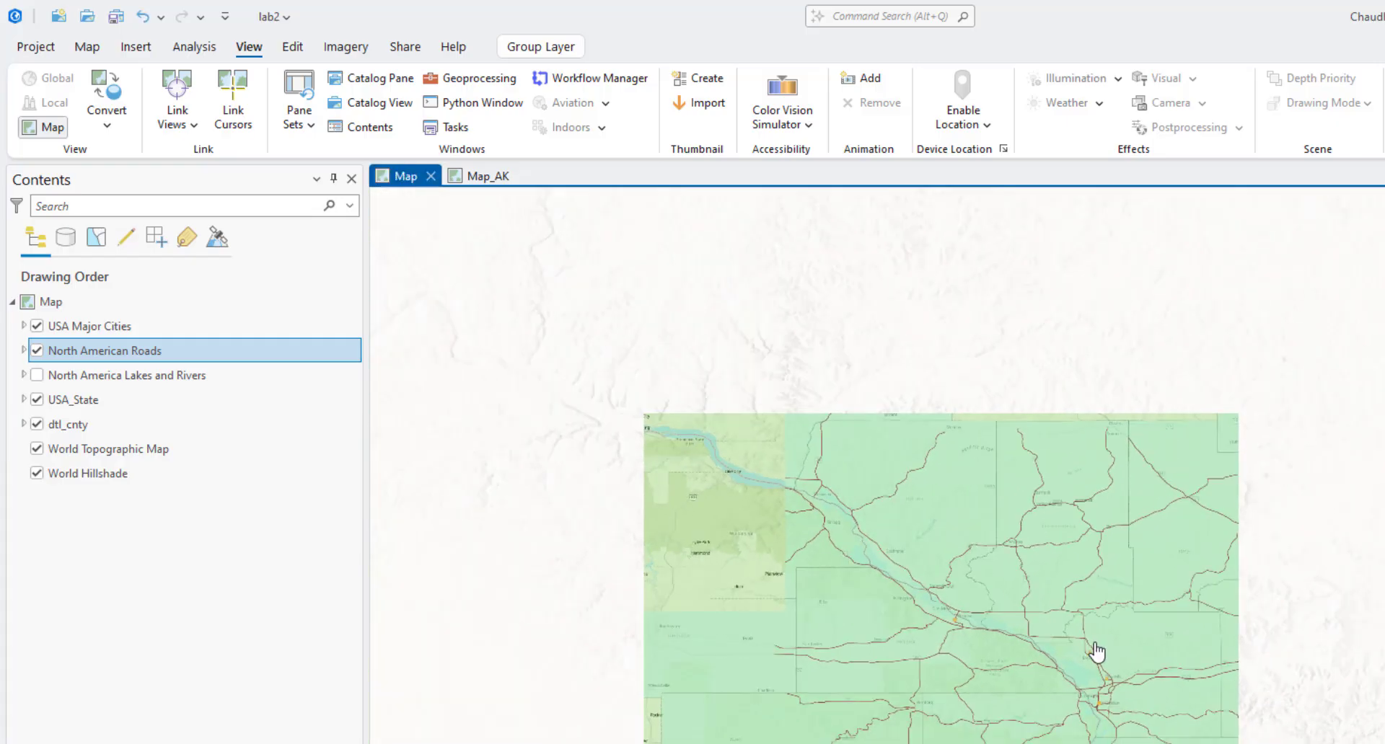
scroll(1097, 652, "down", 3)
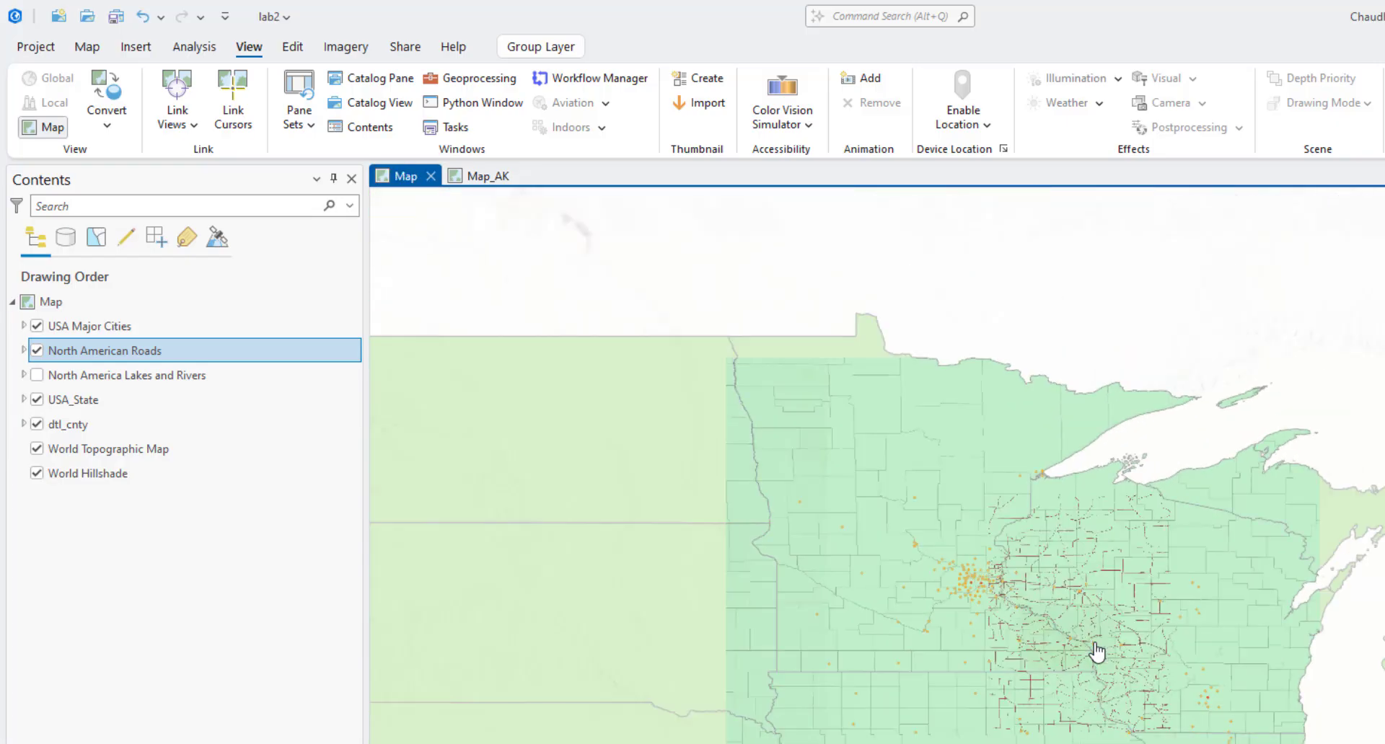
scroll(942, 521, "down", 3)
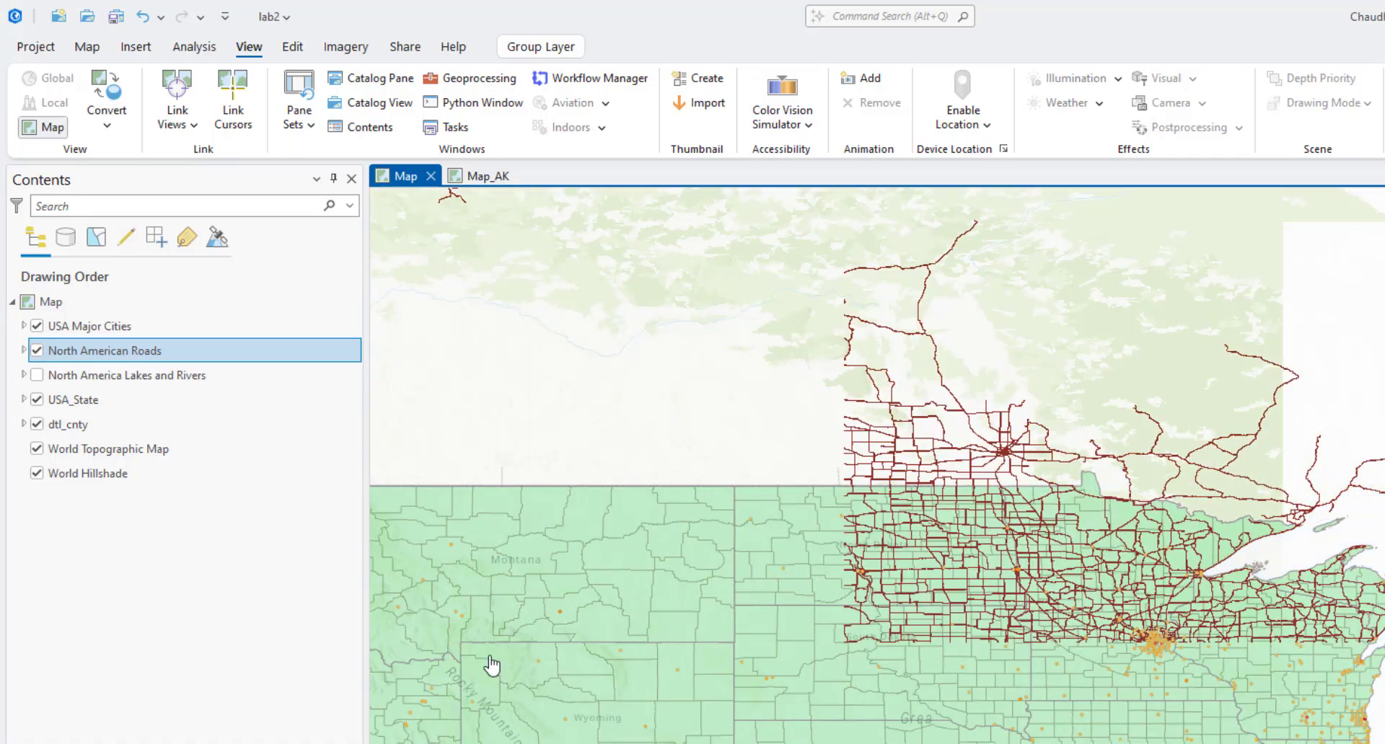
scroll(836, 730, "down", 4)
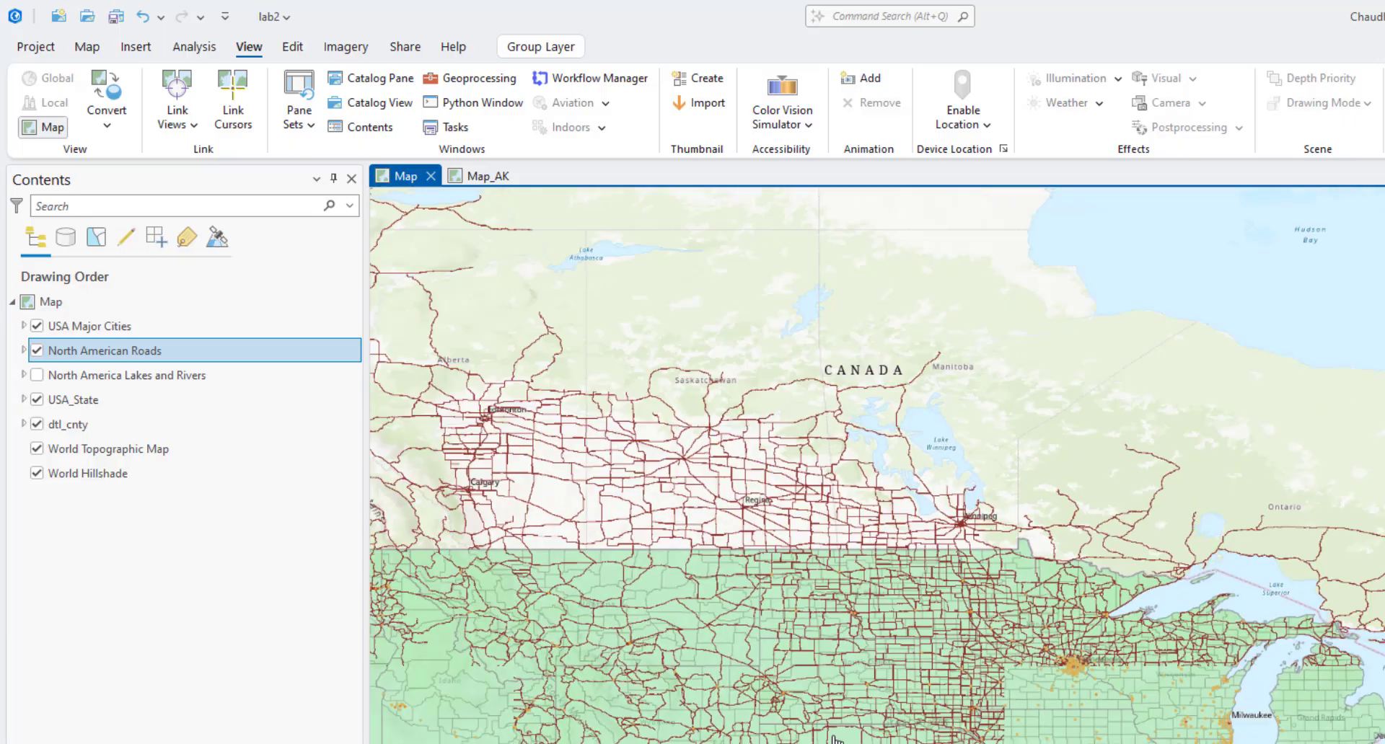
left_click_drag(811, 707, 963, 739)
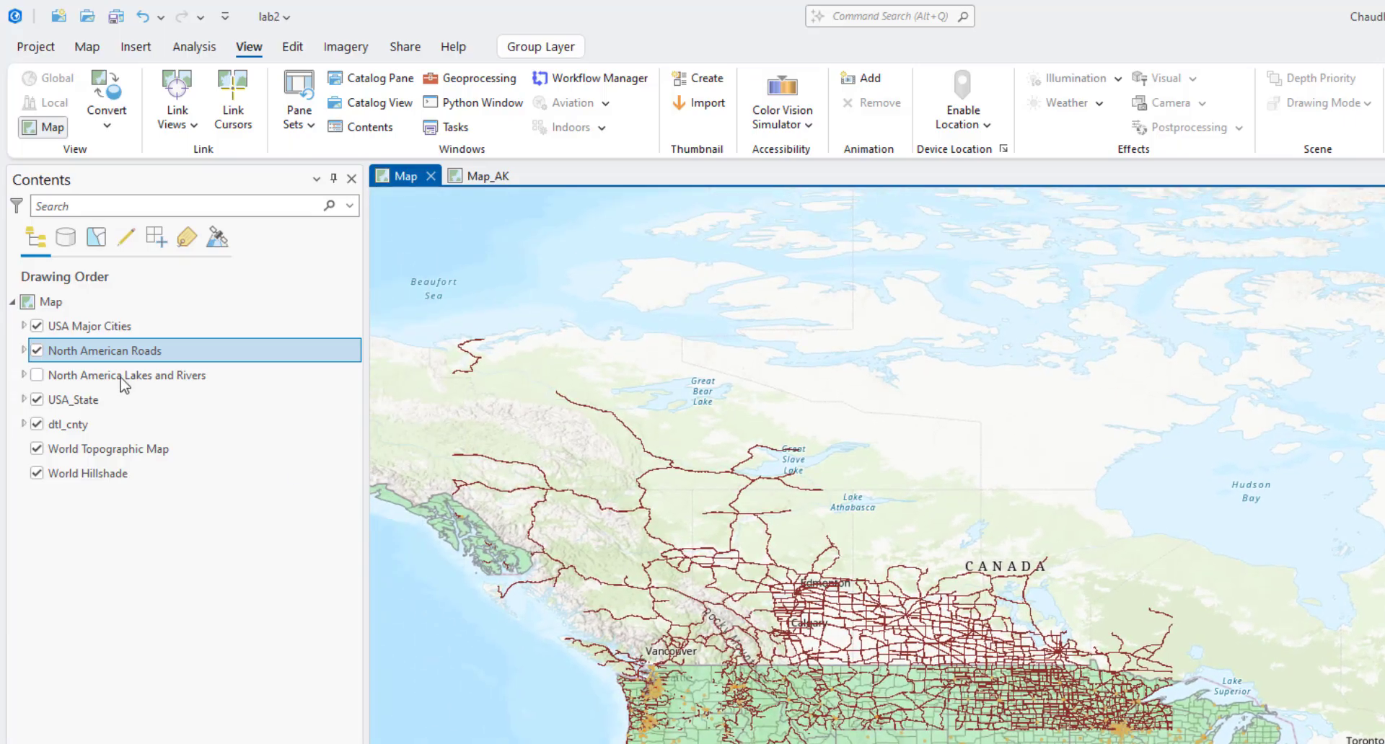
Expand the North American Roads group and bring up the data export options for its North American Roads sublayer.
left_click(23, 350)
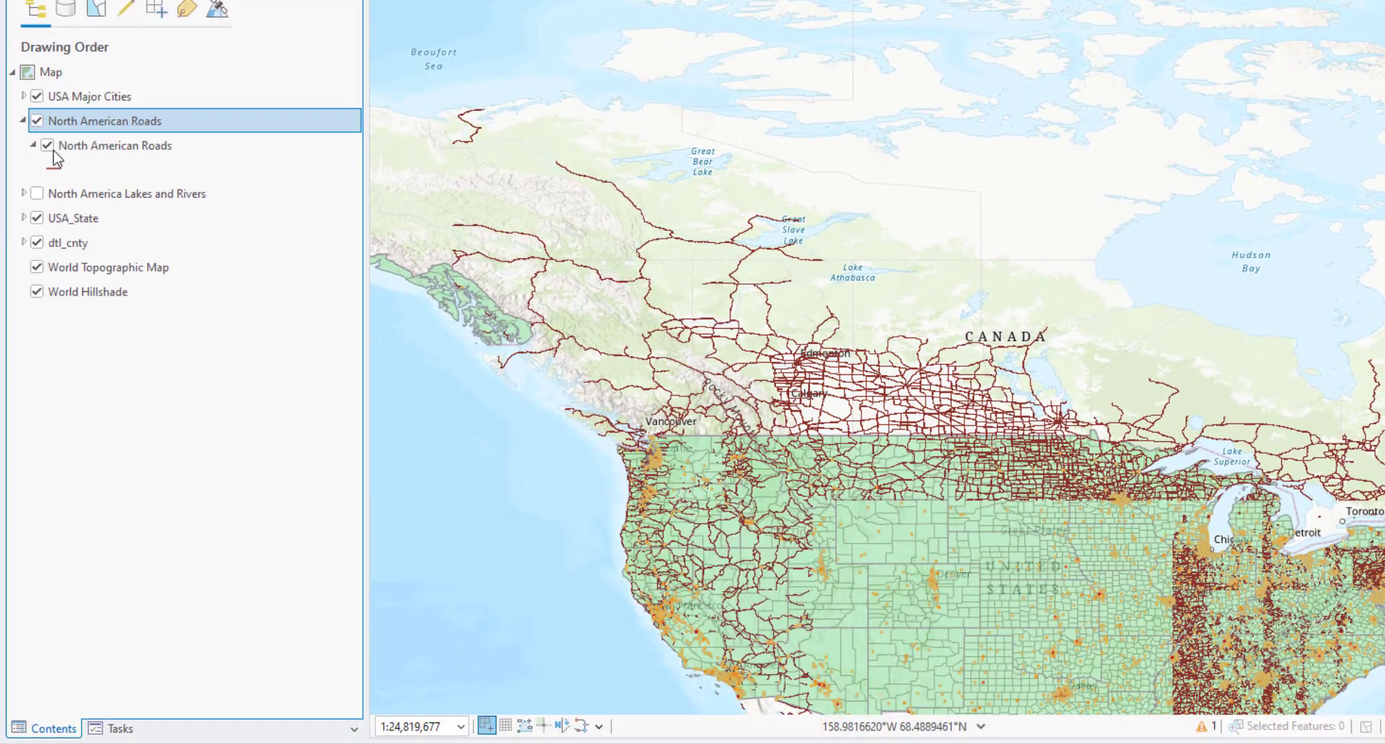
left_click(83, 145)
right_click(84, 145)
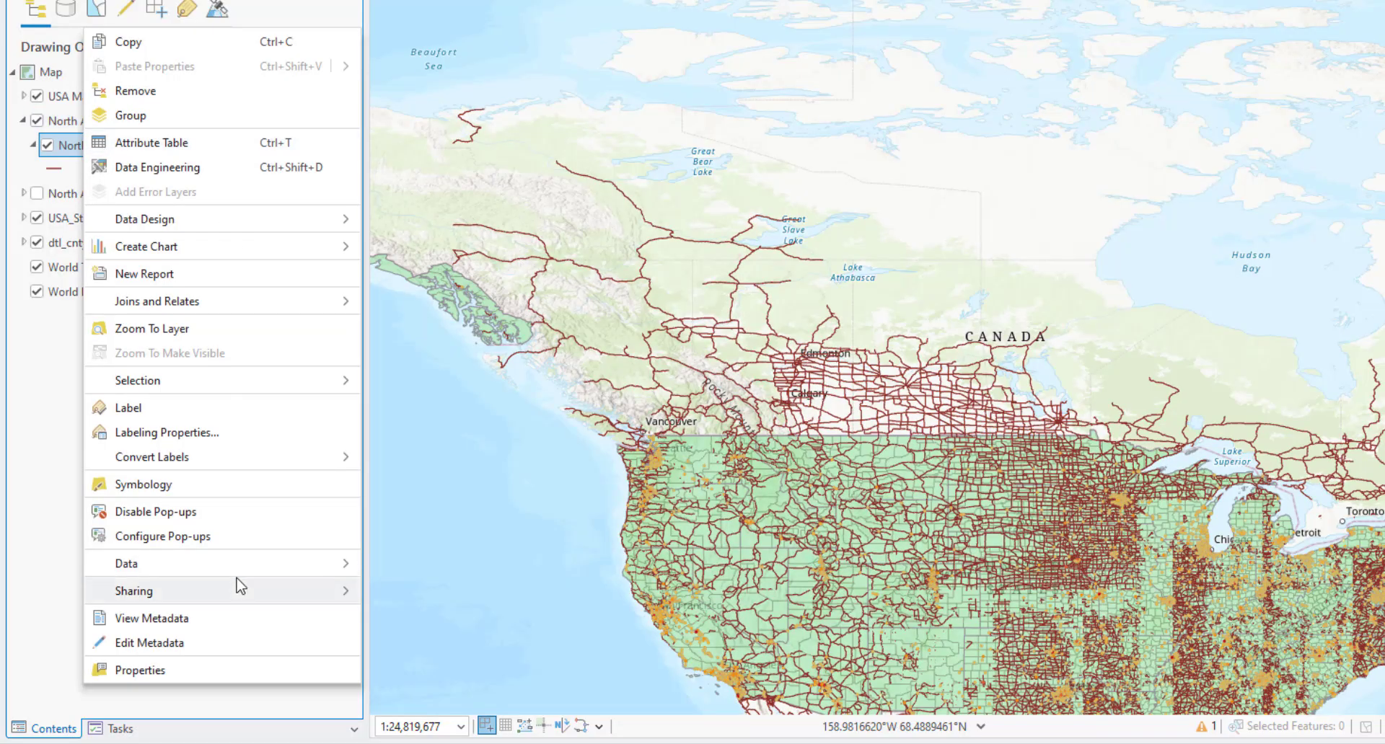
mouse_move(282, 562)
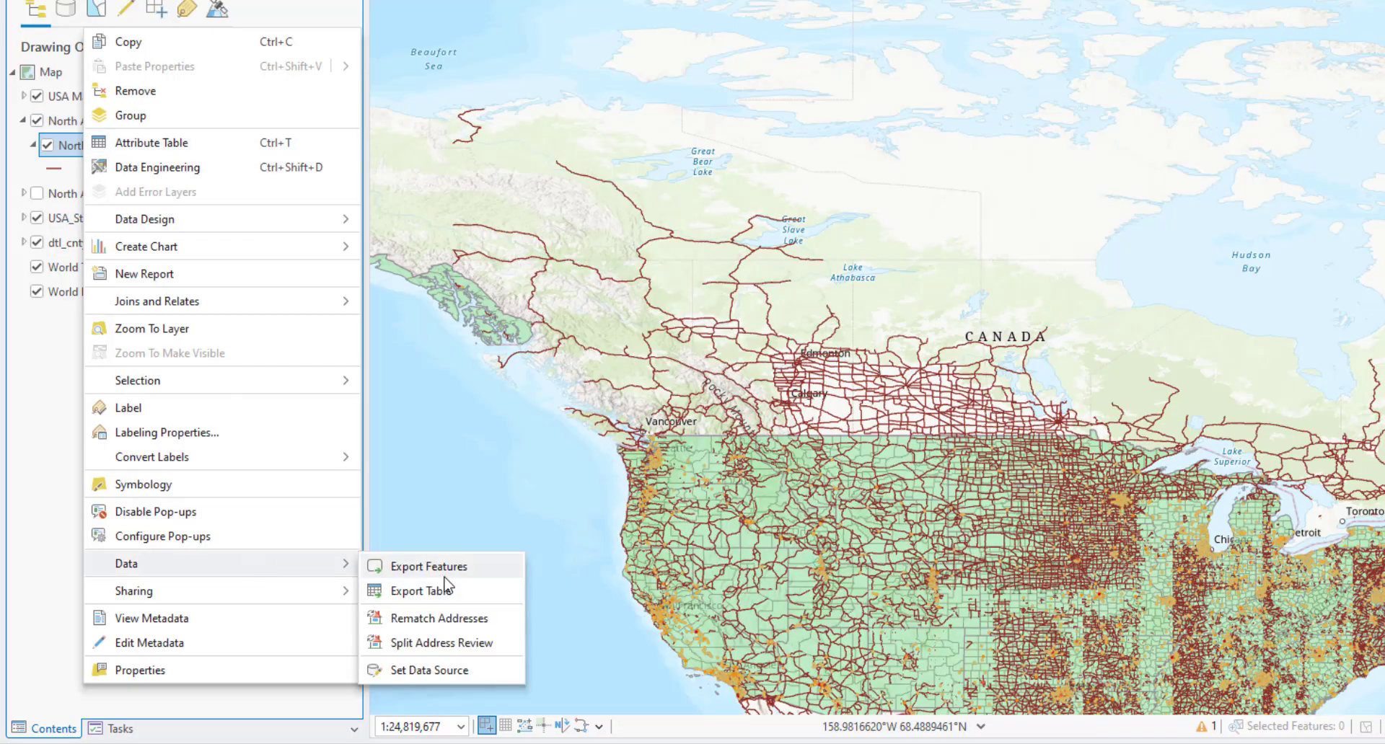